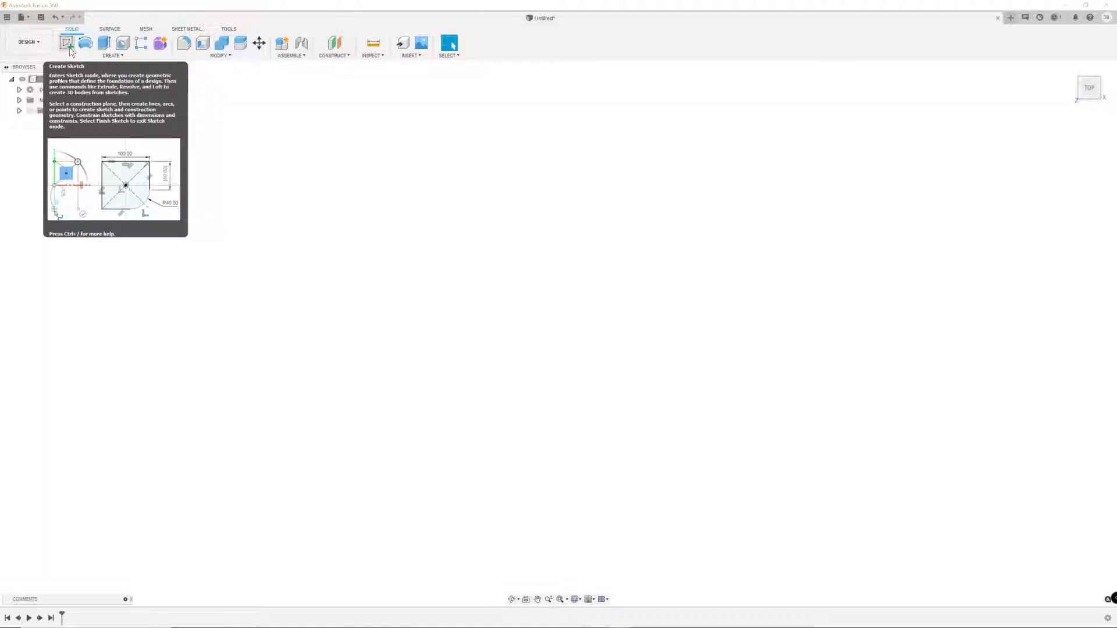
- Create a new sketch on the horizontal origin plane seen from the top
left_click(68, 47)
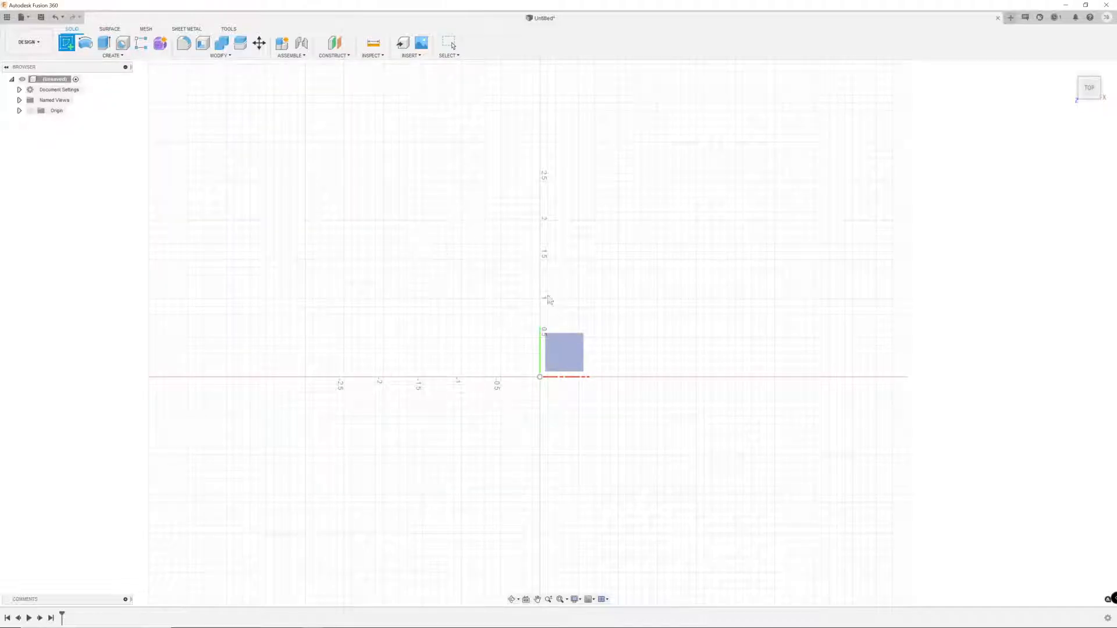
mouse_move(620, 345)
middle_mouse_down("shift")
mouse_move(586, 368)
mouse_move(628, 294)
mouse_move(618, 287)
mouse_move(542, 336)
mouse_move(576, 358)
middle_mouse_up("shift")
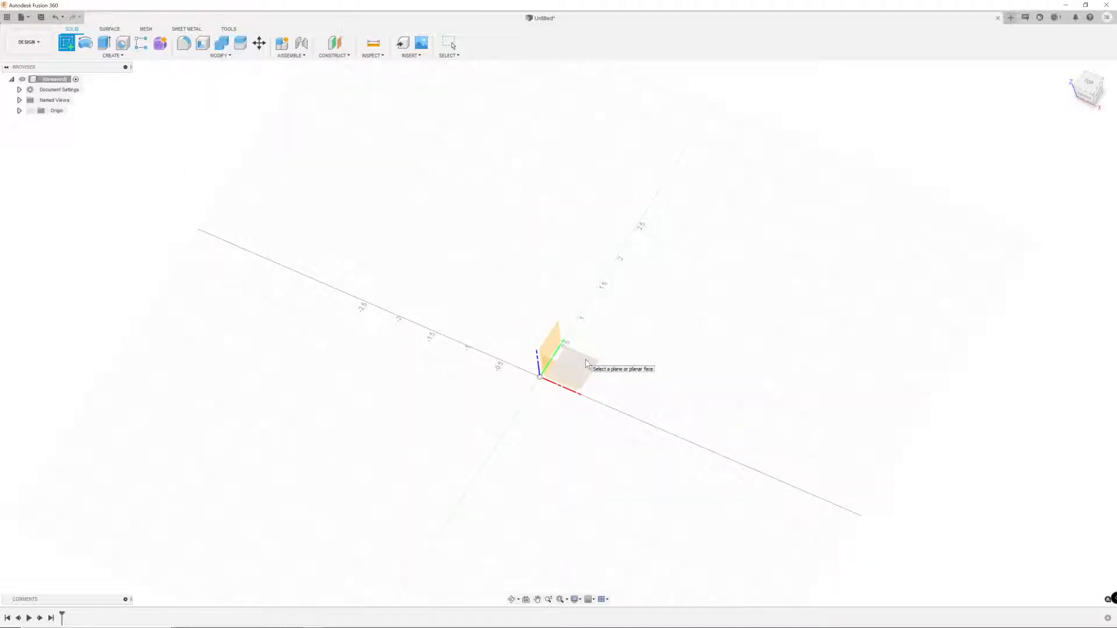
left_click(586, 365)
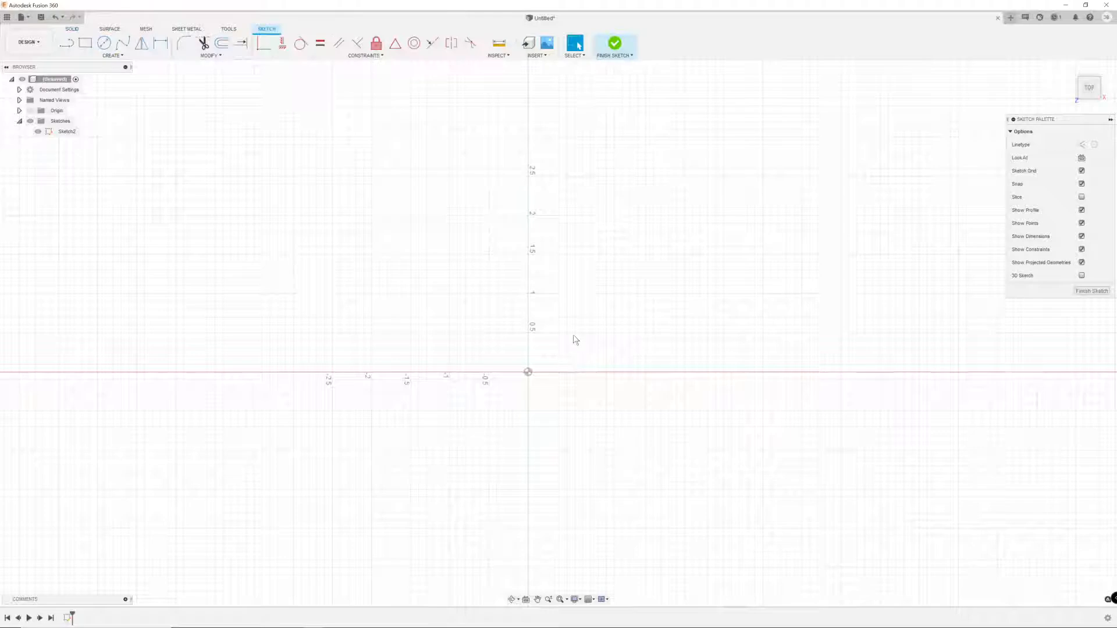
middle_click_drag(602, 401, 596, 337)
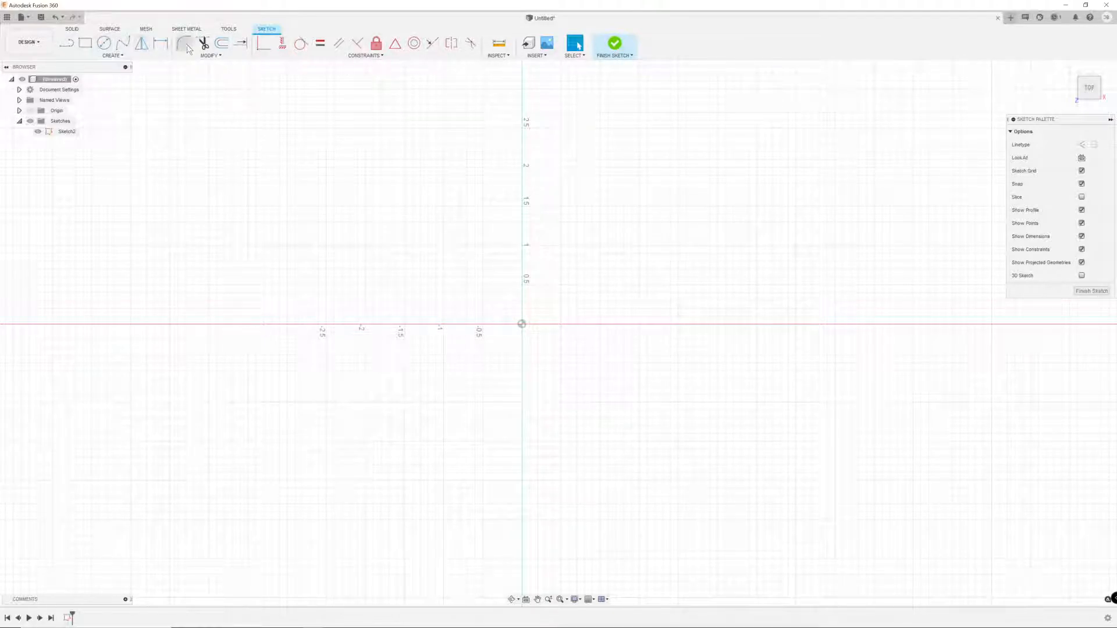
- Finish the empty sketch and reopen it for editing
left_click(1092, 291)
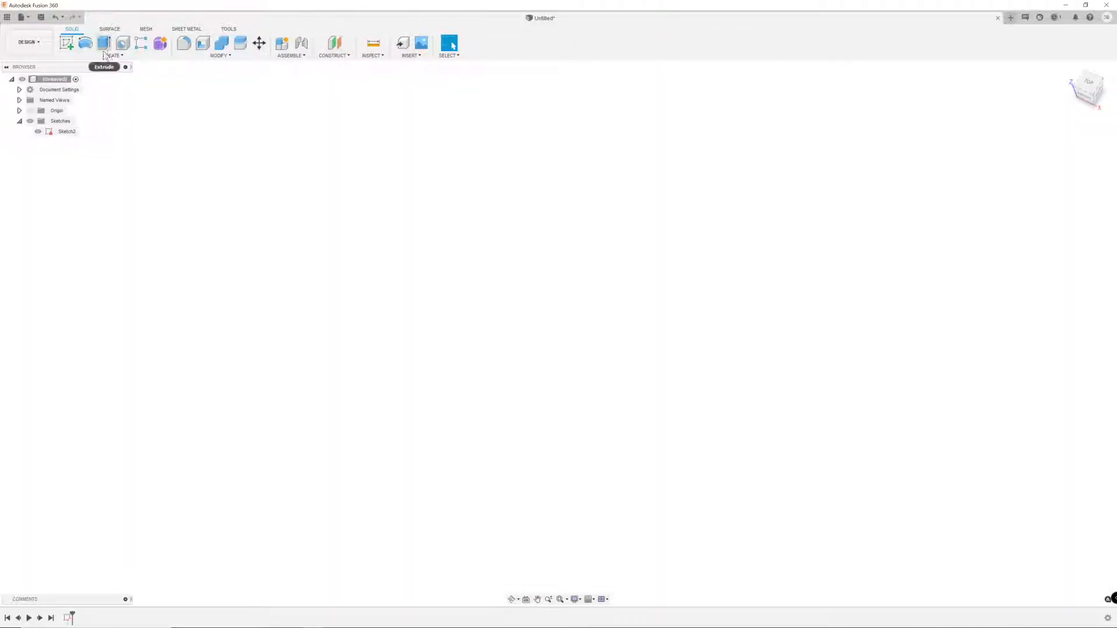
left_click(67, 131)
right_click(65, 132)
left_click(90, 160)
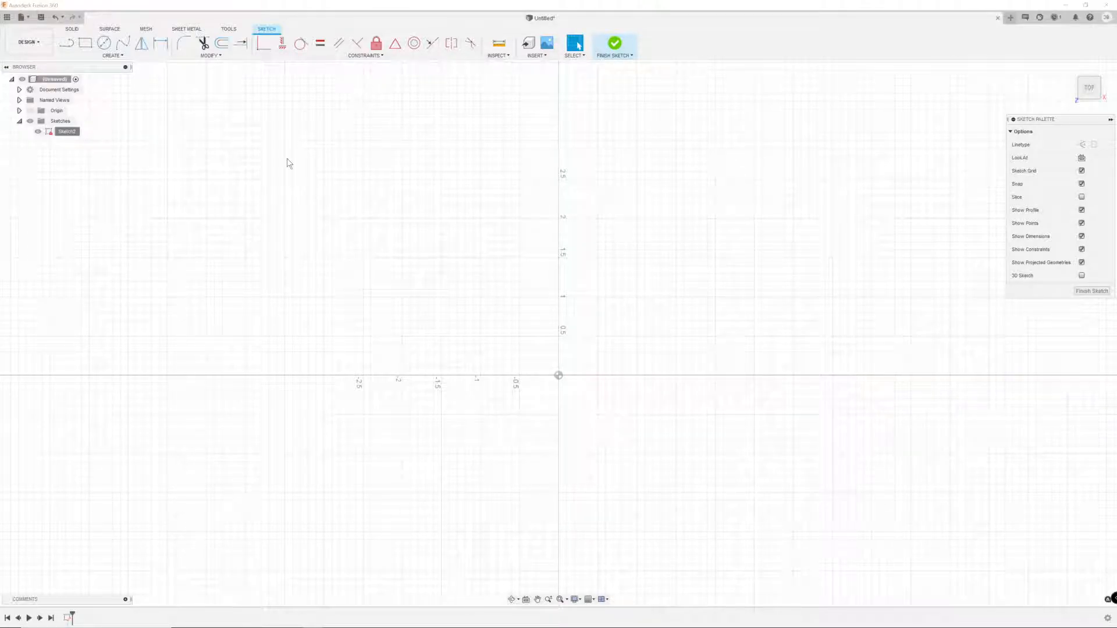
- Draw a single horizontal line about 2.5 in long above the origin
left_click(67, 44)
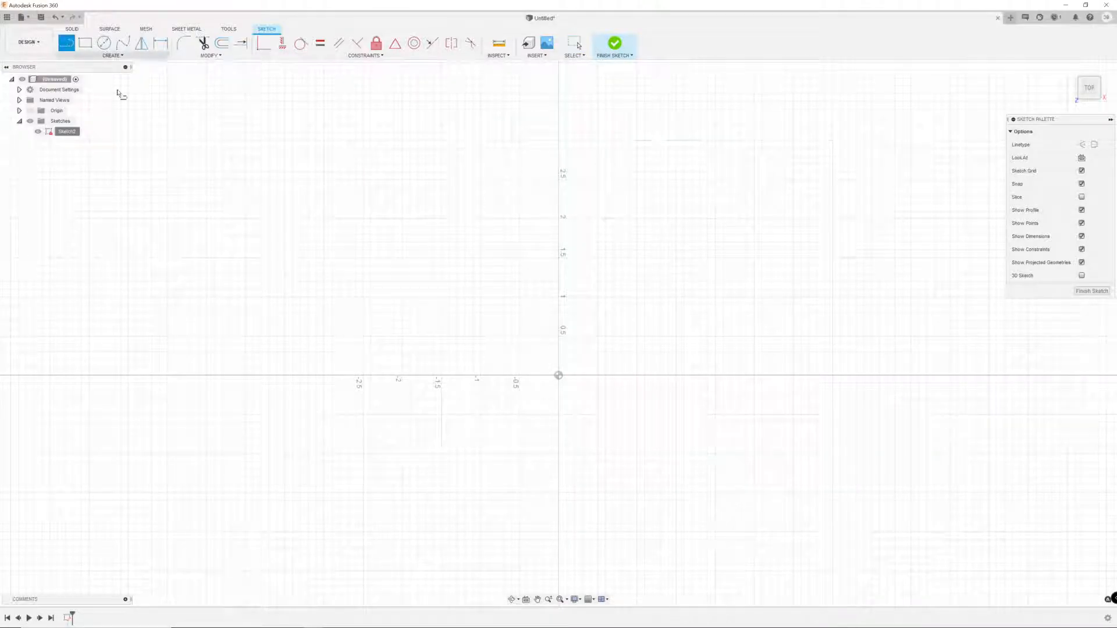
left_click(480, 259)
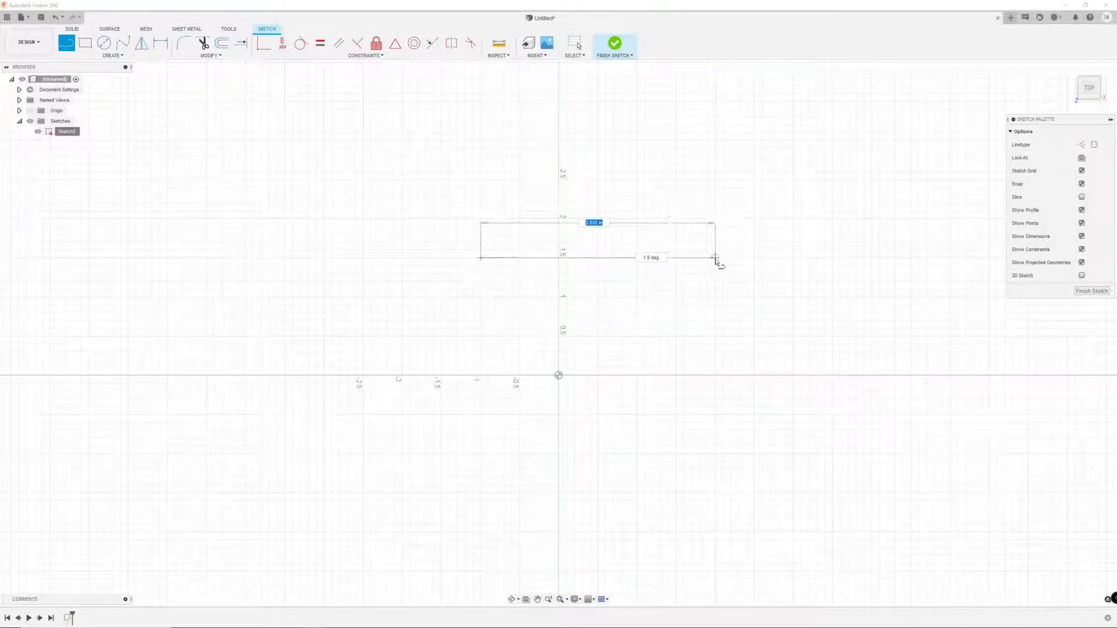
left_click(676, 258)
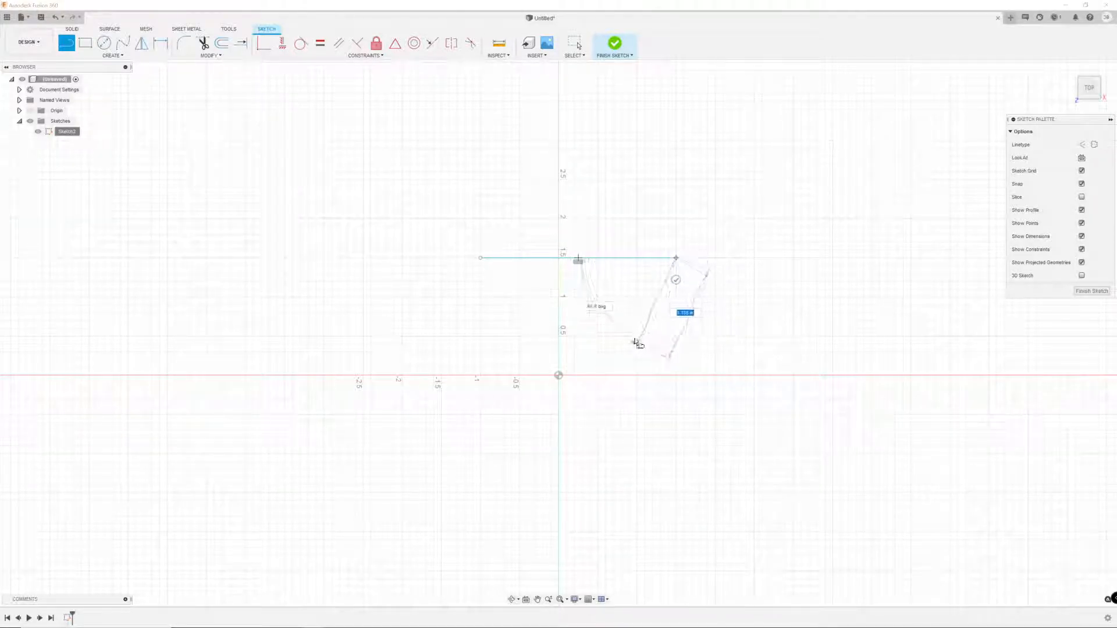
key("Escape")
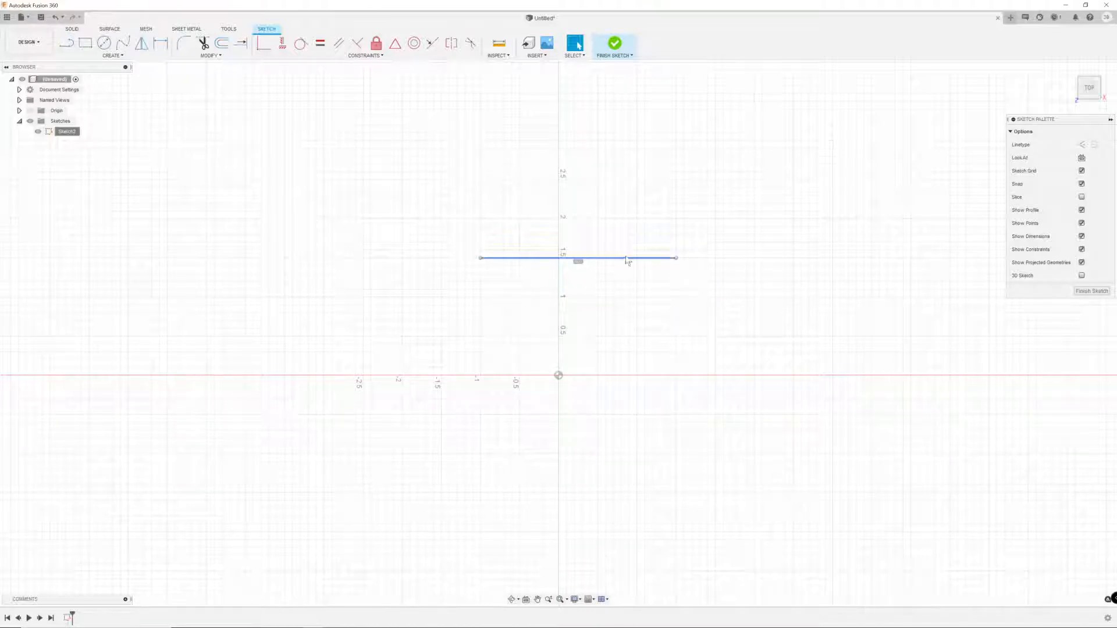
- Draw a tangent arc curving upward from the right endpoint of the horizontal line with the Line tool
key("l")
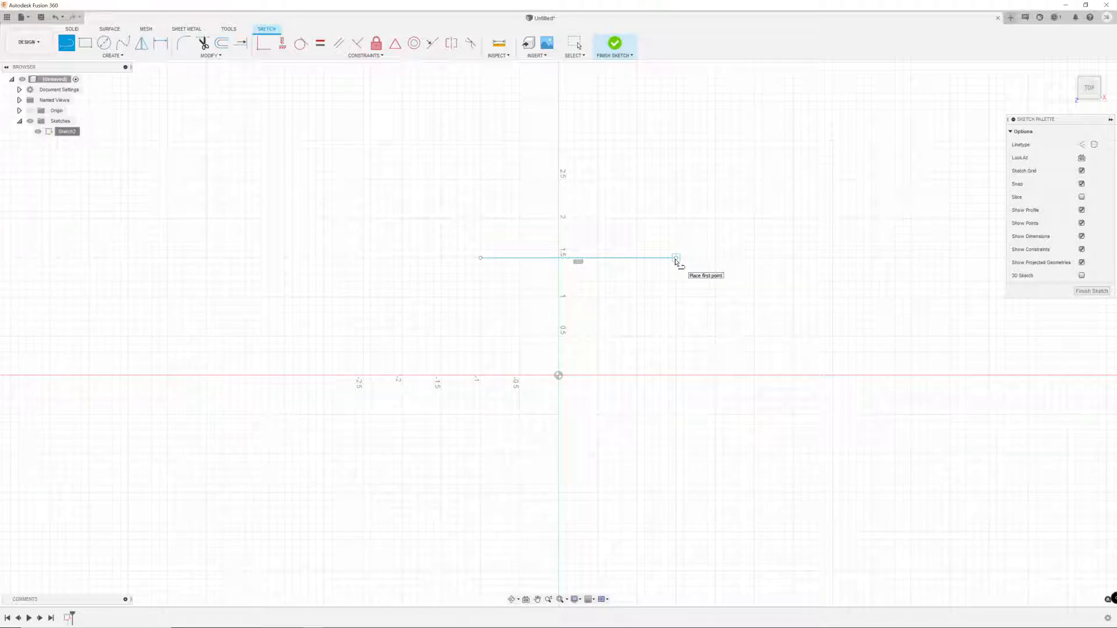
left_click_drag(676, 259, 707, 196)
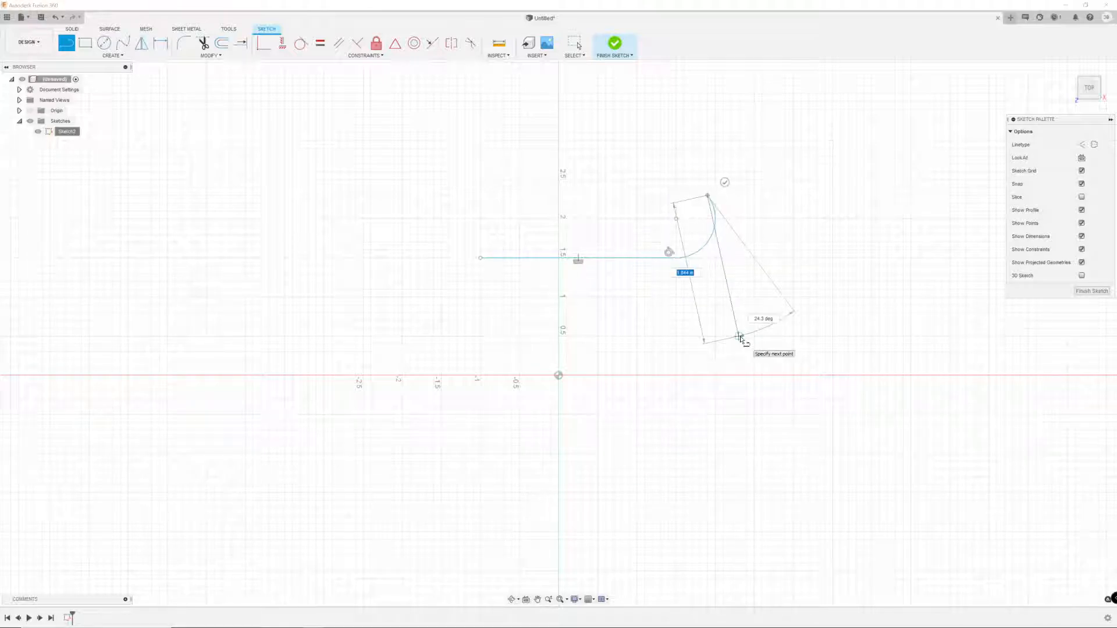
key("Escape")
- Undo the tangent arc and delete the horizontal line
key("ctrl+z")
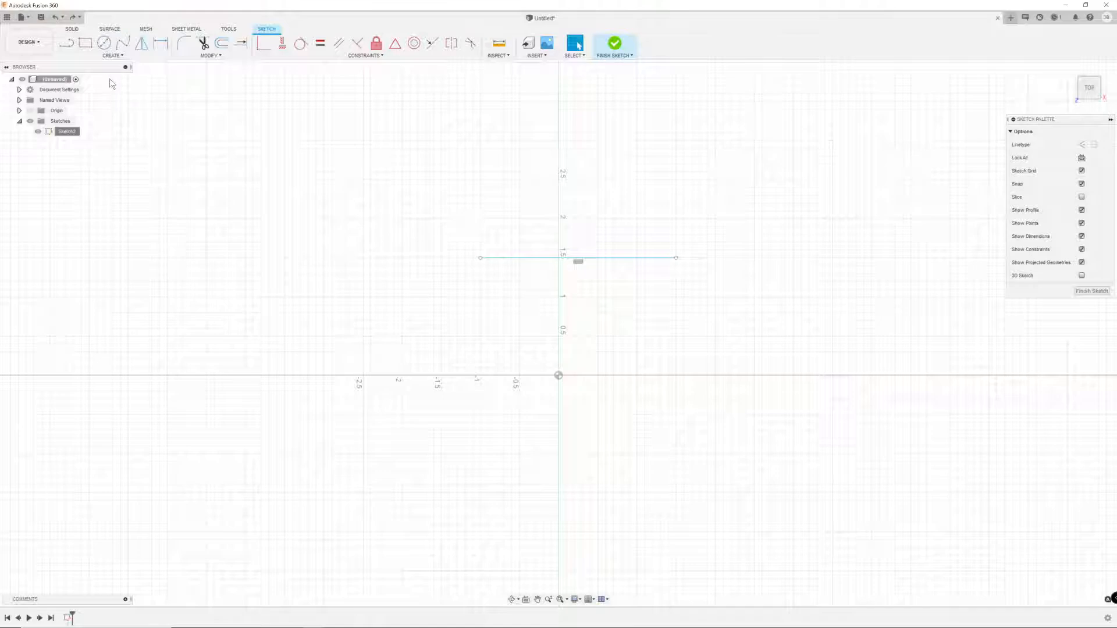
left_click(495, 258)
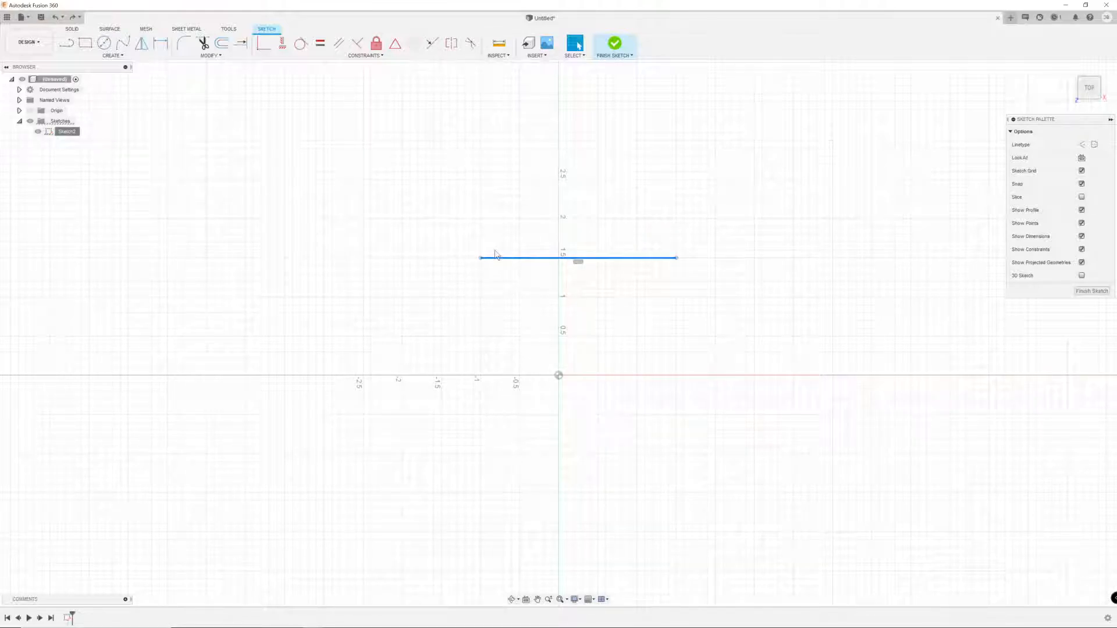
key("Delete")
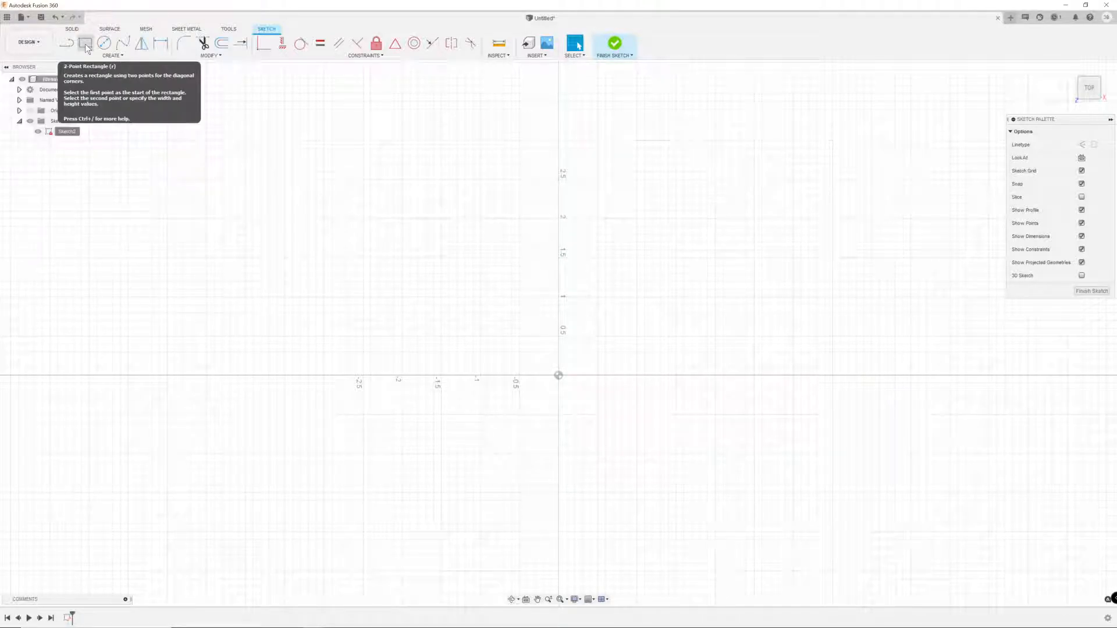
- Draw two freehand two-point rectangles: one around the origin, about 3.1 by 2.8 in, and a smaller one to its upper left, about 1.8 by 1.5 in
key("r")
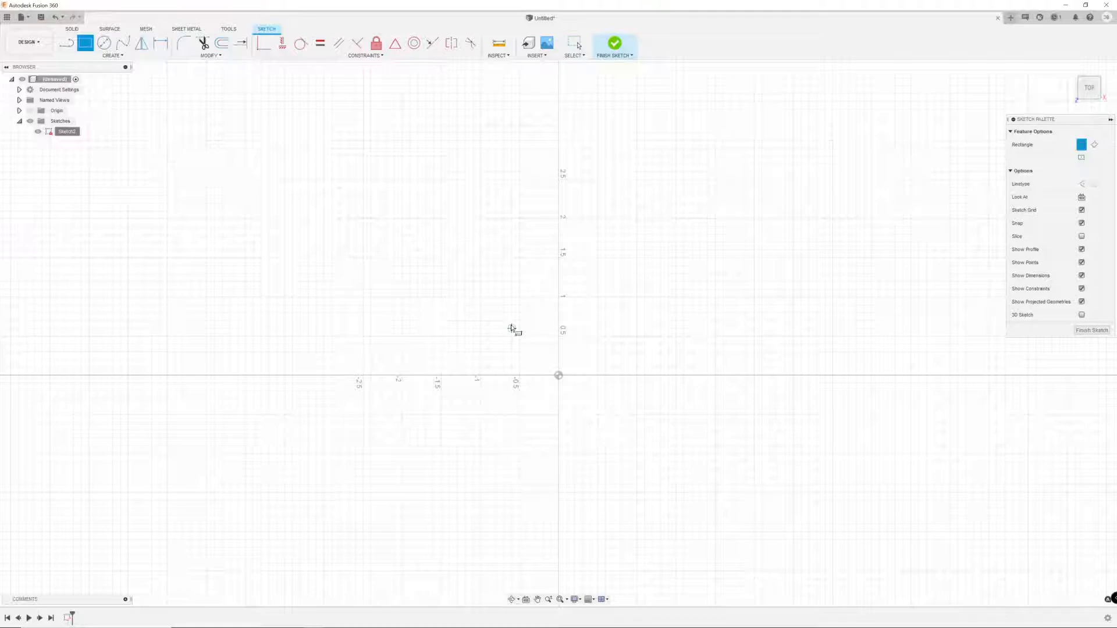
left_click(443, 259)
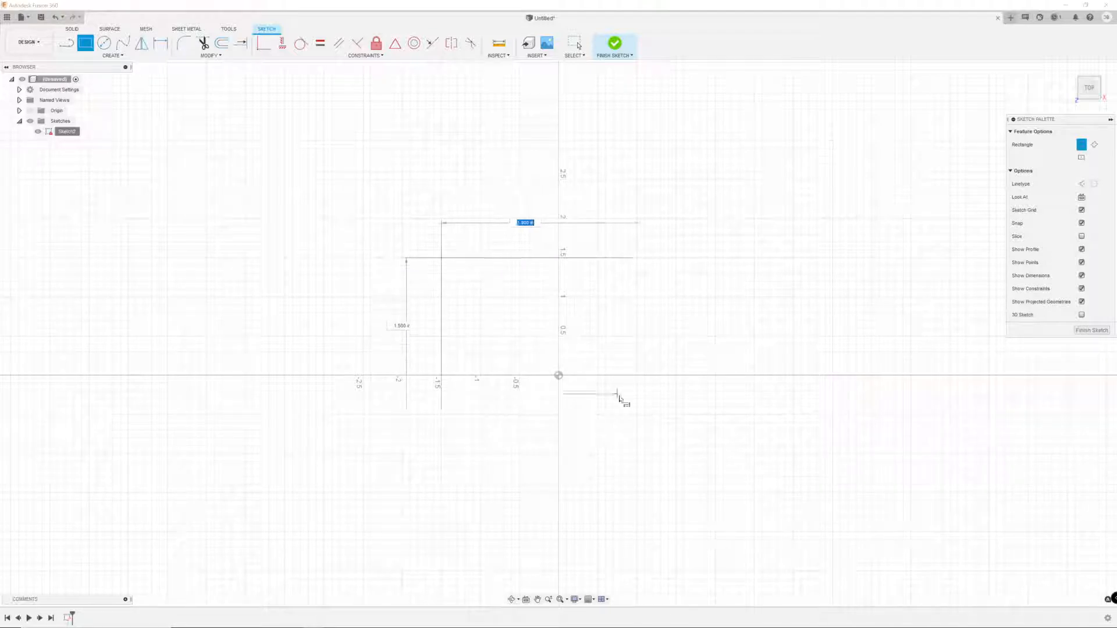
left_click(684, 477)
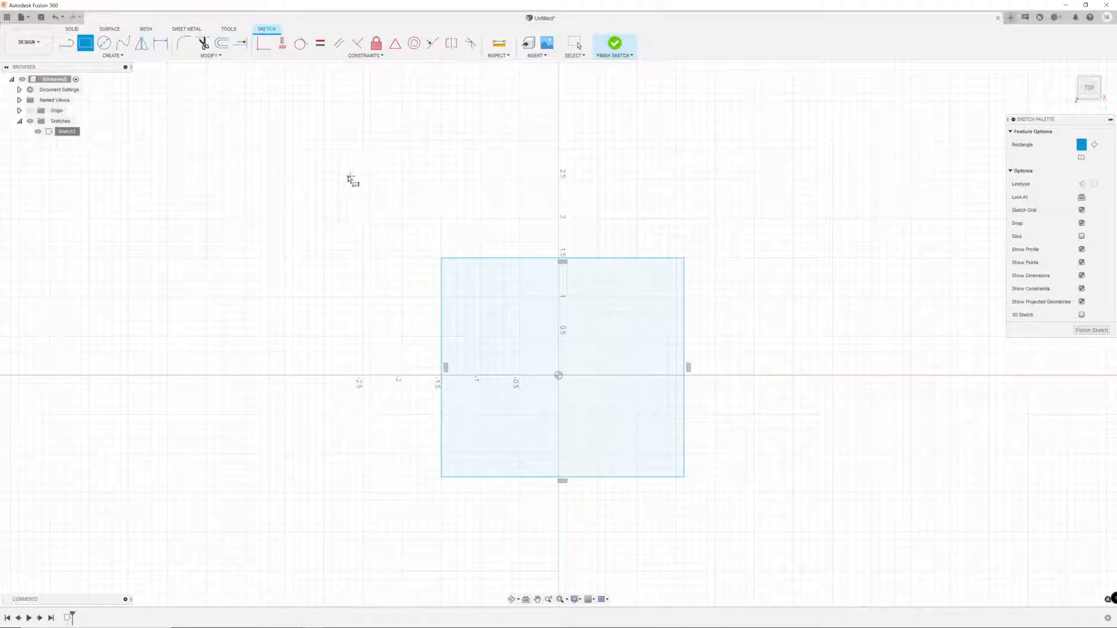
left_click(243, 224)
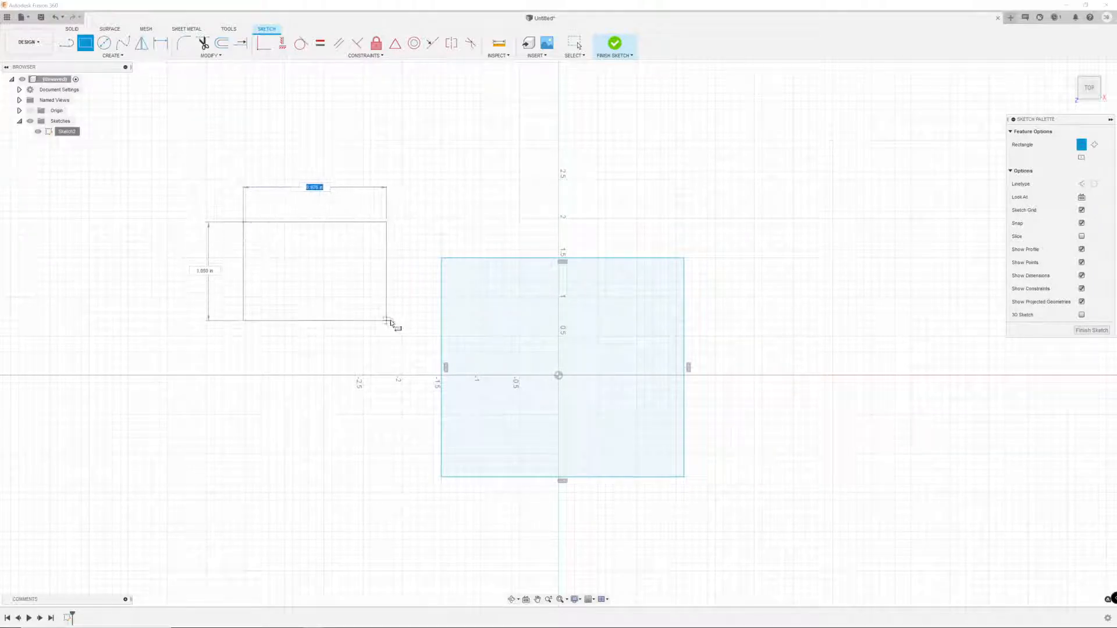
left_click(386, 344)
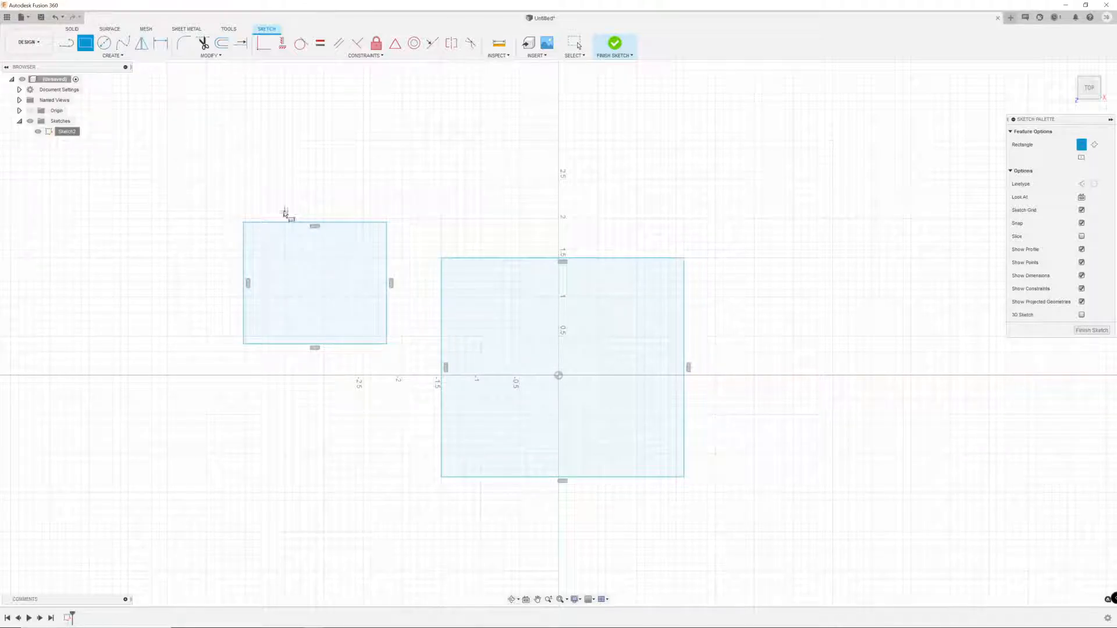
key("Escape")
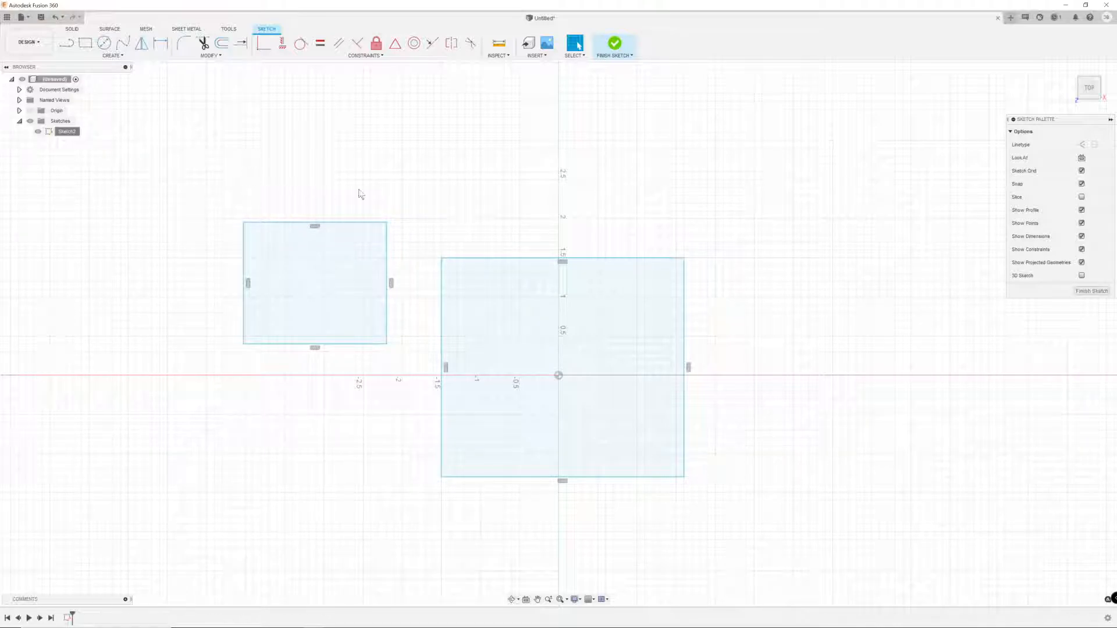
- Draw a two-point rectangle 2.5 in wide and 1.25 in high above the large rectangle
key("r")
left_click(457, 124)
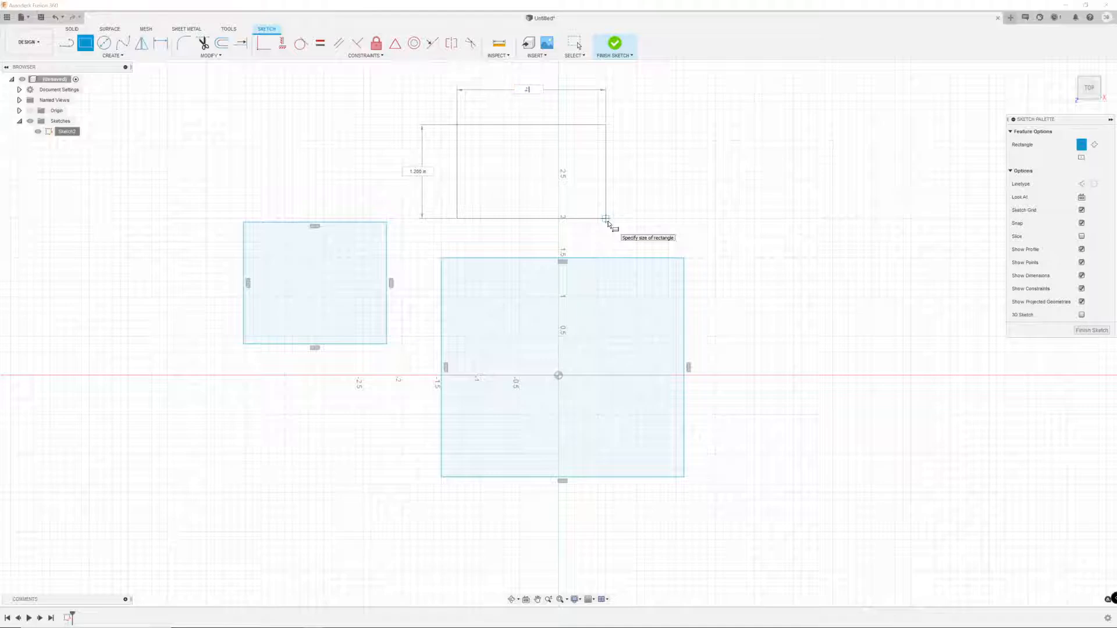
key("Tab")
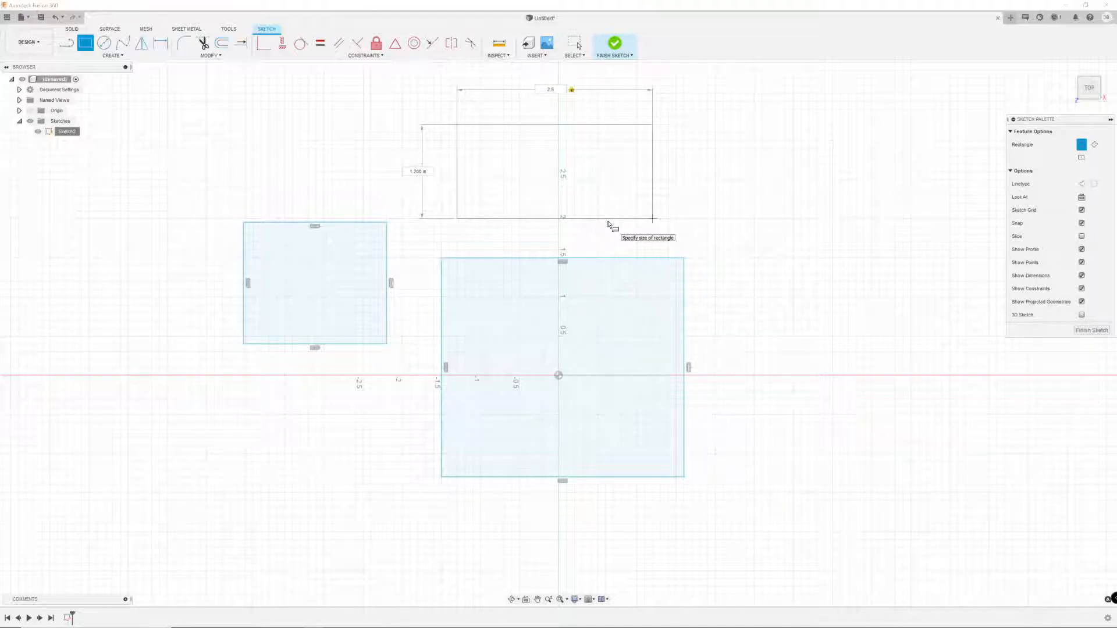
key("Tab")
type("1.25")
key("Return")
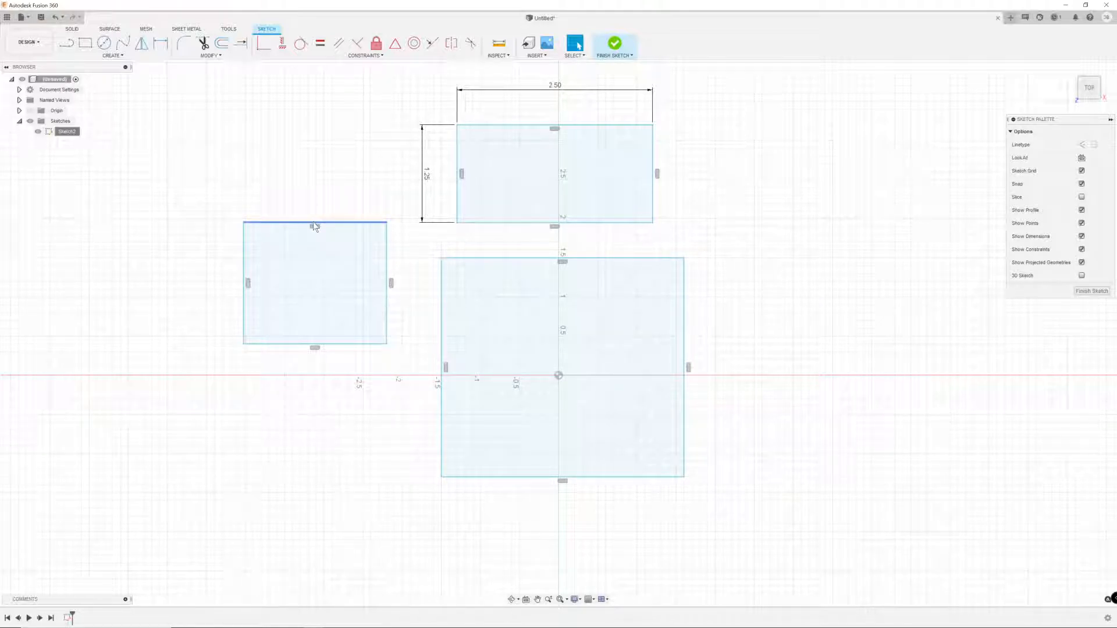
- Delete all three rectangles from the sketch
left_click_drag(228, 71, 799, 506)
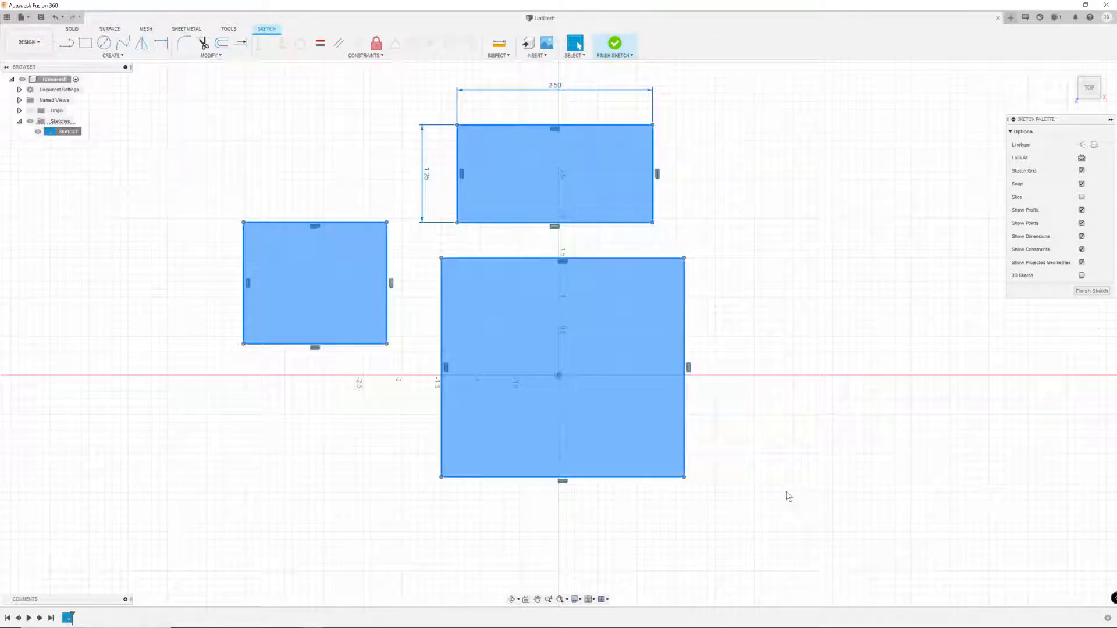
key("Delete")
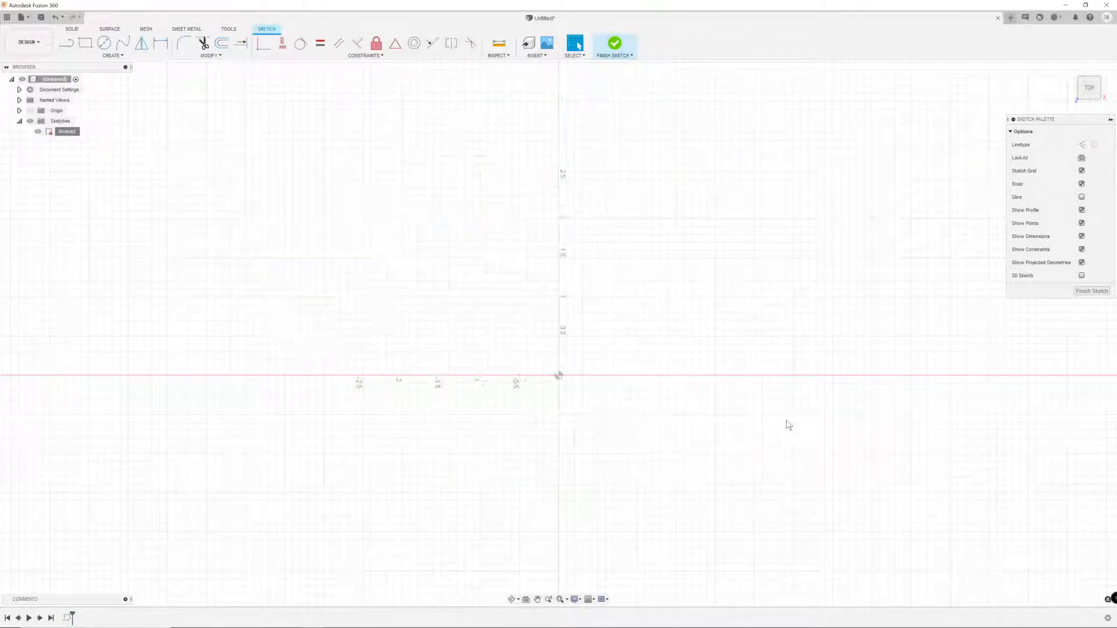
- Draw a freehand center-diameter circle about 1.4 in across to the upper left of the origin
left_click(102, 47)
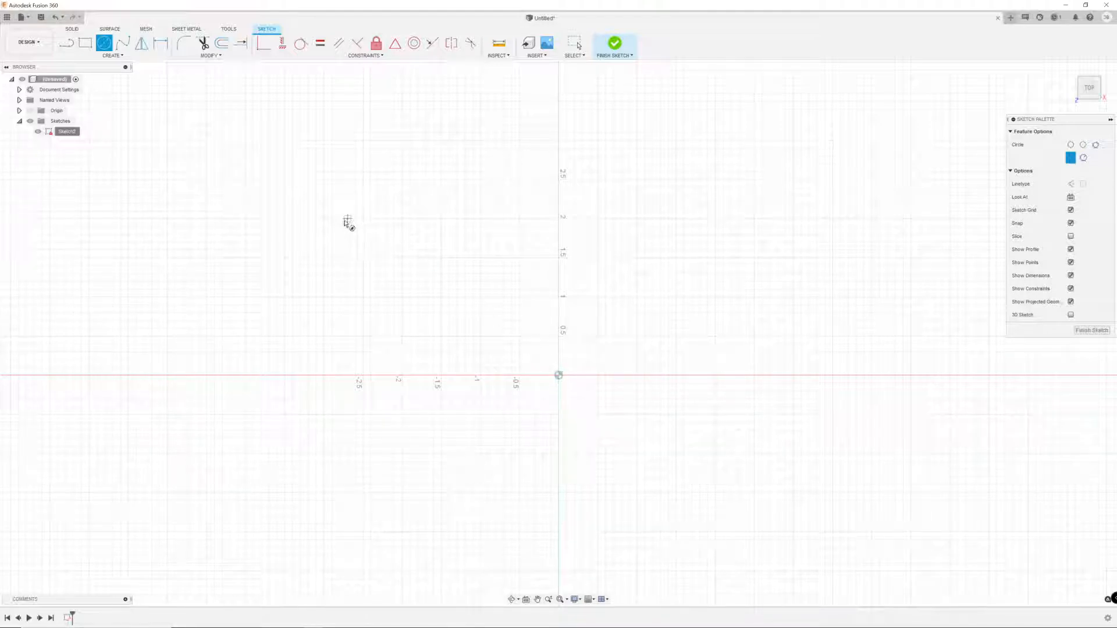
left_click(324, 258)
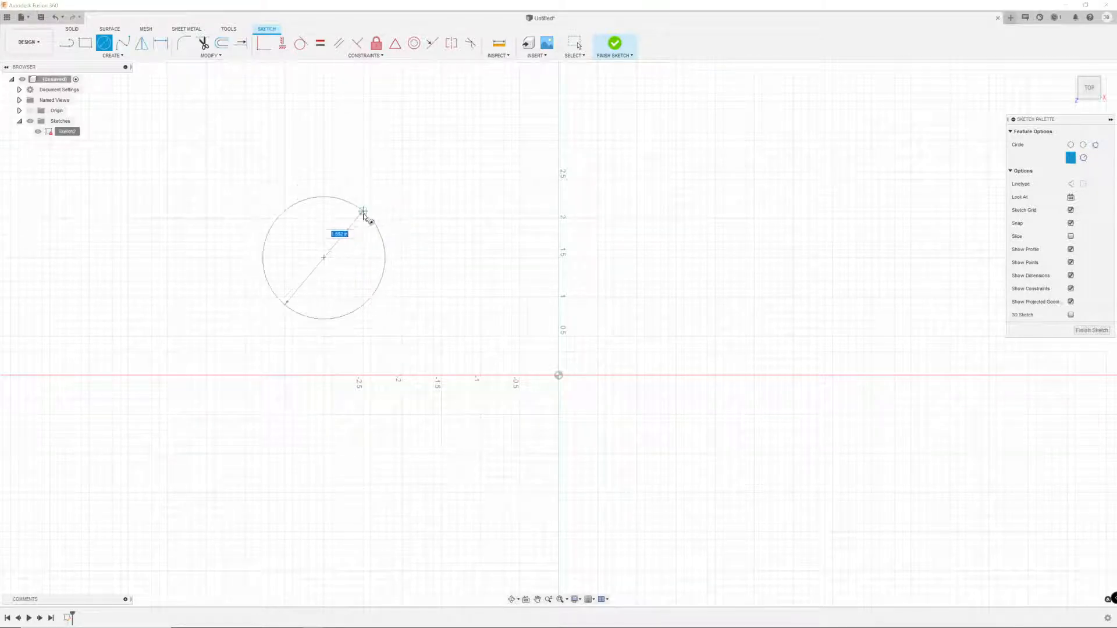
left_click(366, 220)
- Draw a second circle with a diameter of 1.5 in to the upper right of the first one
left_click(442, 200)
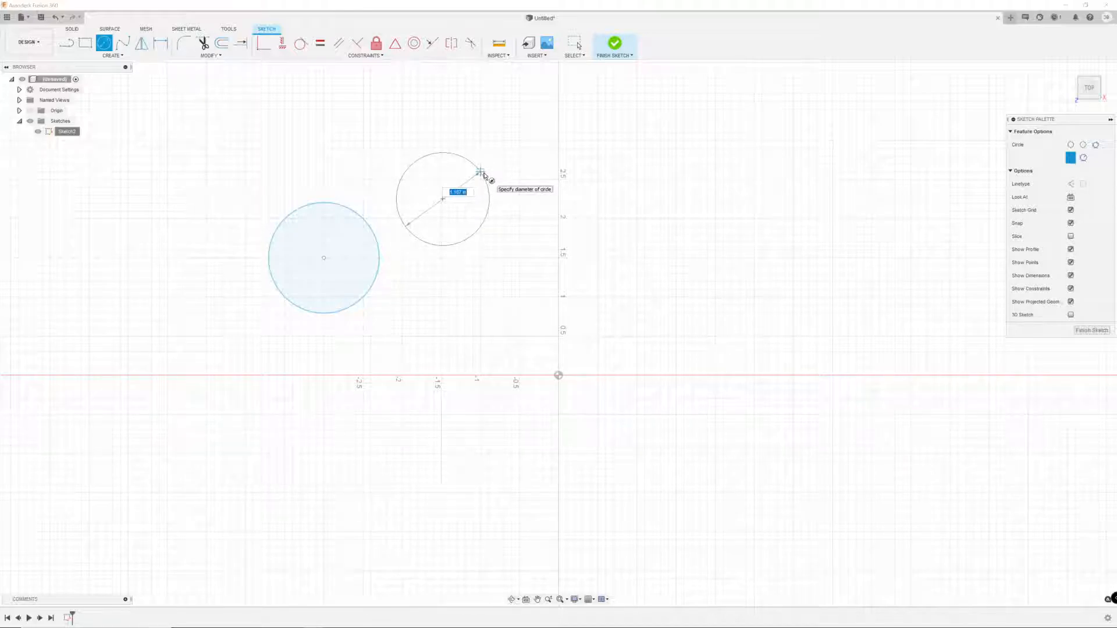
type("1.5")
key("Return")
key("Escape")
left_click(463, 196)
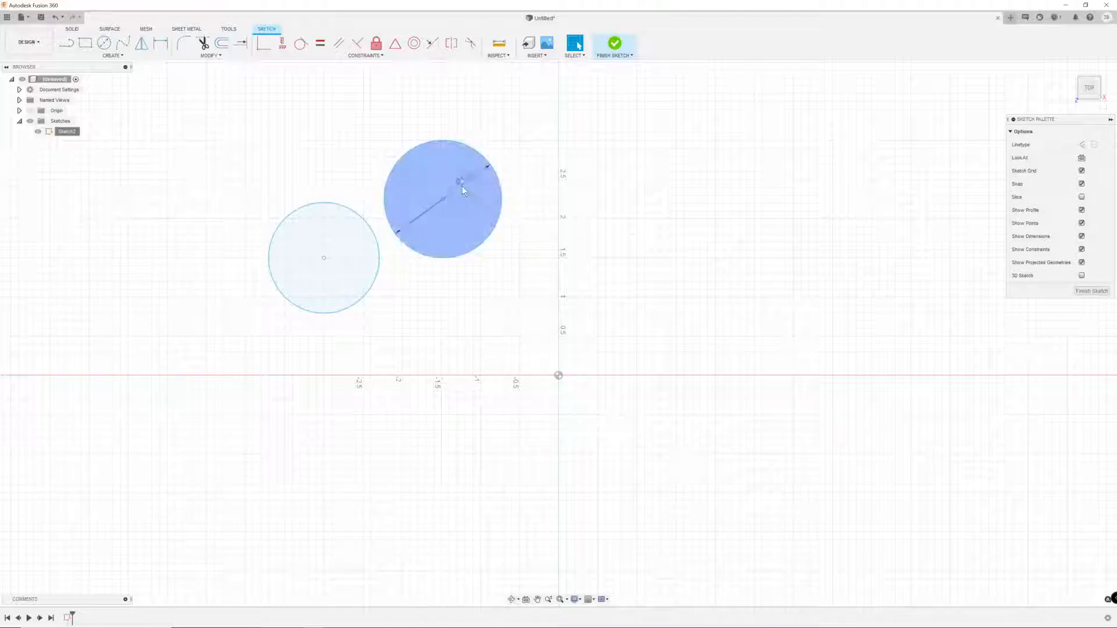
left_click(456, 275)
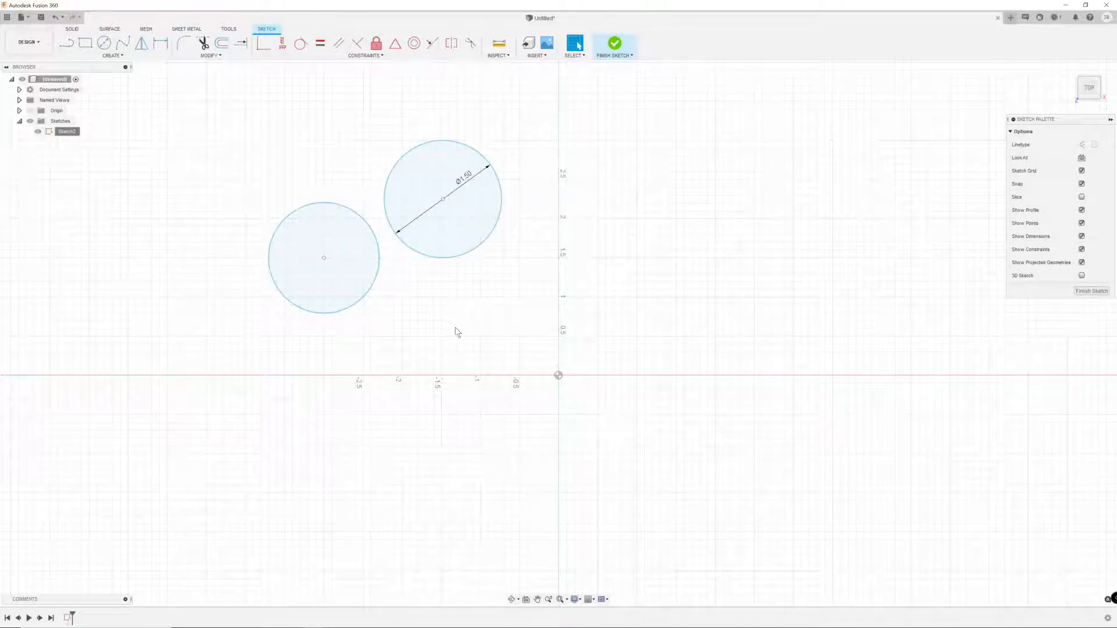
- Draw a circle with a diameter of 2.25 in centered on the origin
left_click(104, 42)
left_click(559, 375)
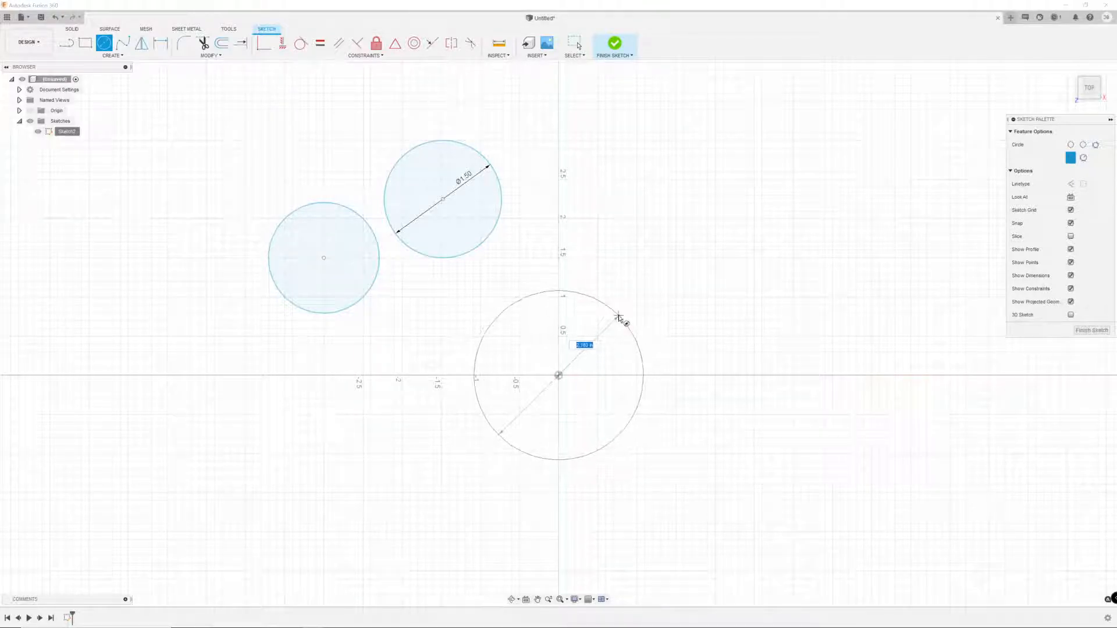
type("2.25")
key("Return")
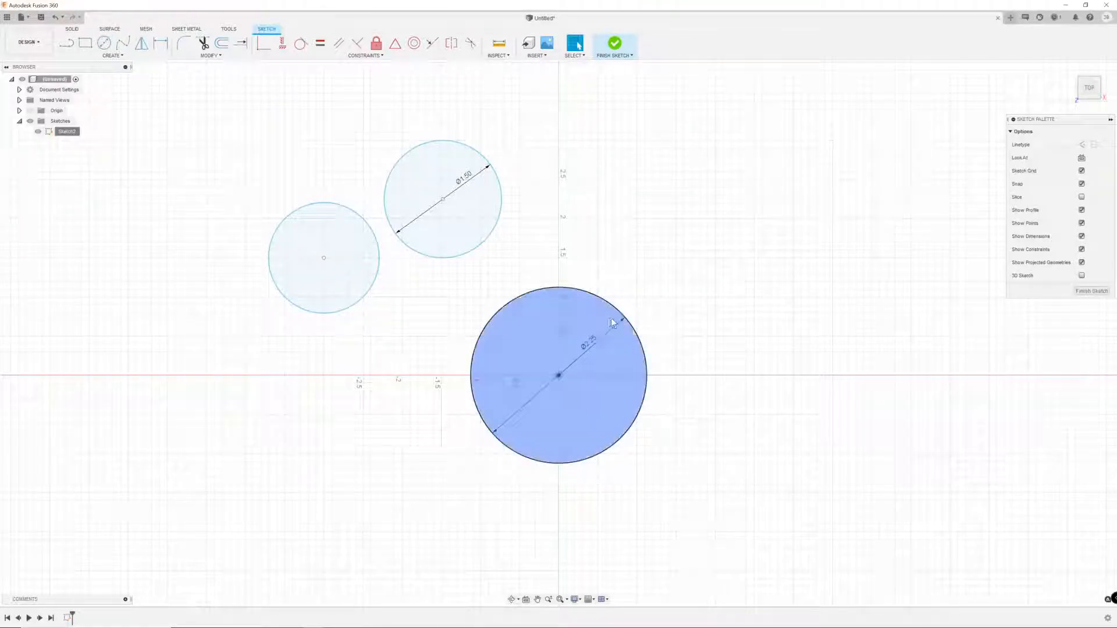
left_click(560, 371)
left_click(653, 314)
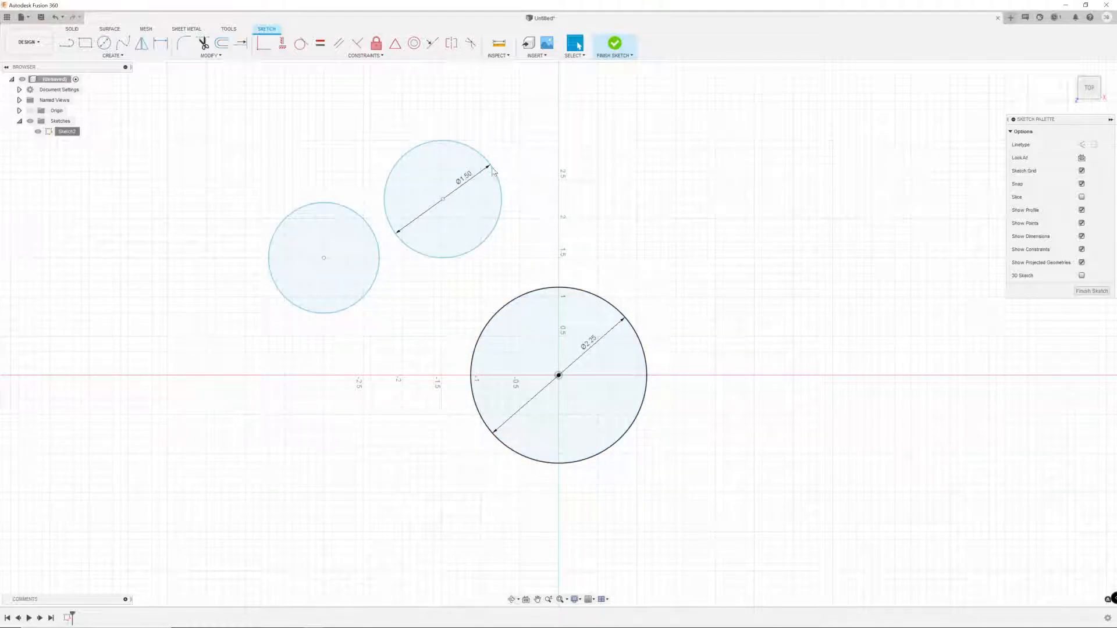
- Move the 1.5 in circle slightly upward by its center point
mouse_move(440, 203)
left_mouse_down()
mouse_move(443, 163)
mouse_move(470, 181)
mouse_move(446, 189)
left_mouse_up()
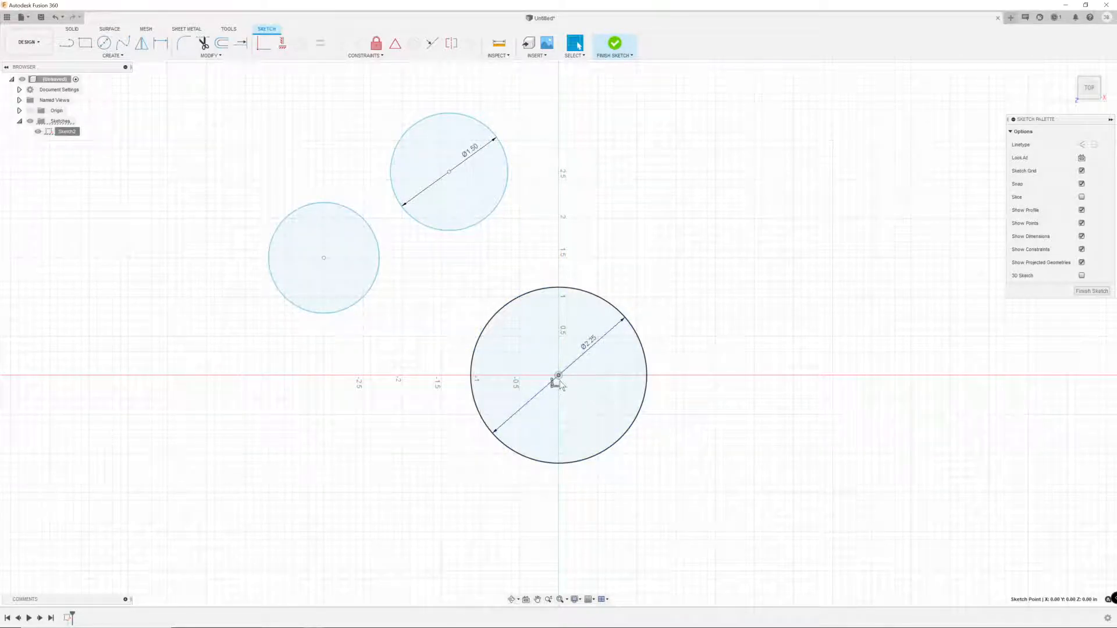
left_click(554, 387)
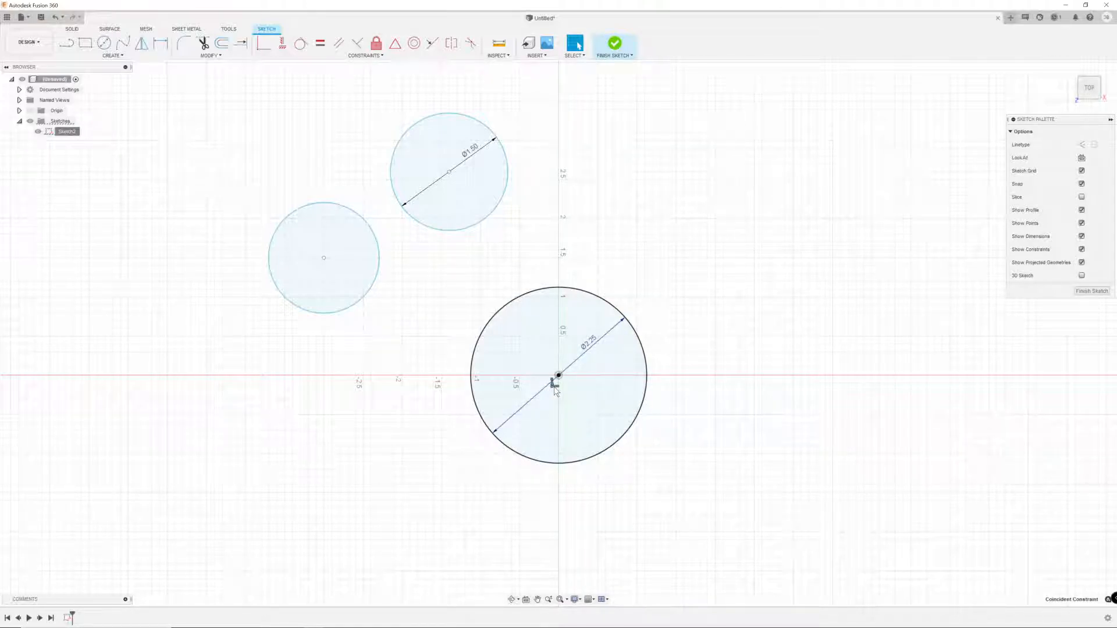
right_click(556, 391)
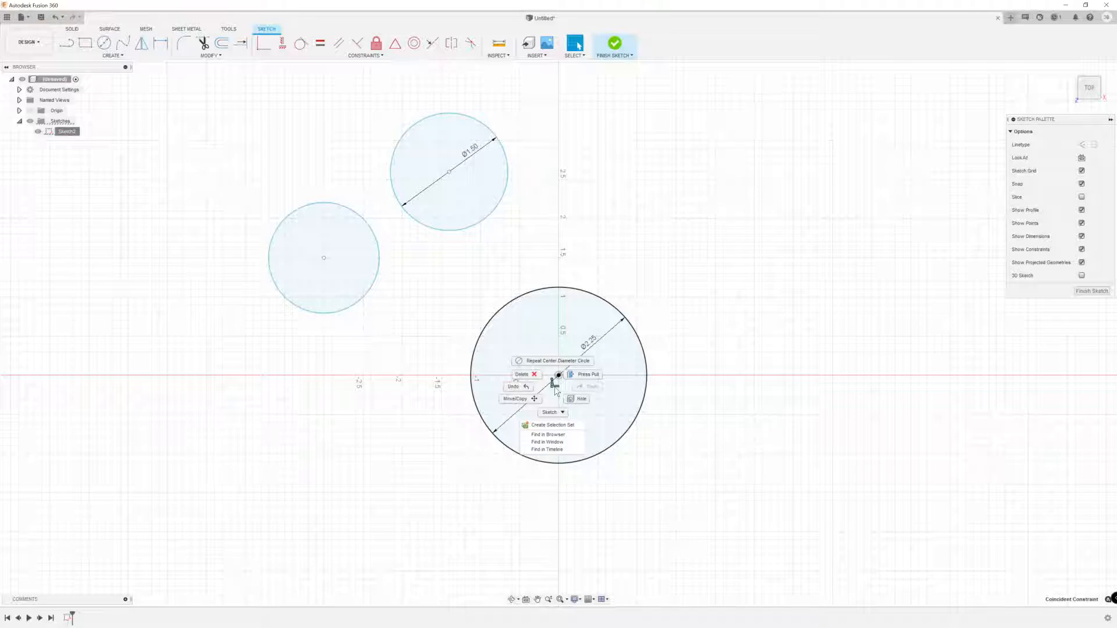
left_click(551, 390)
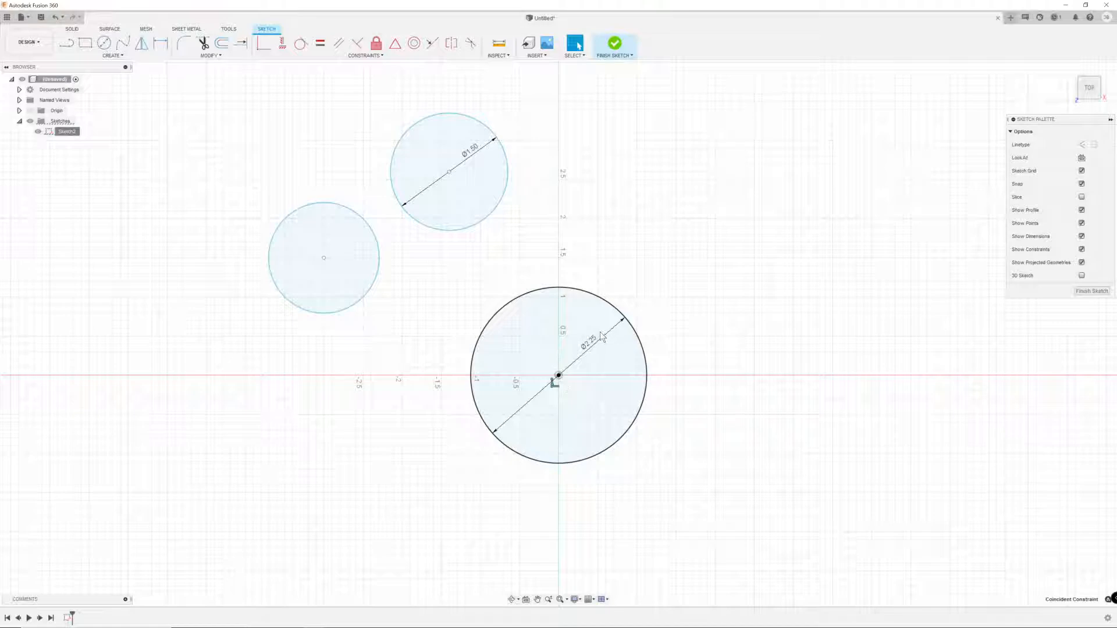
- Move the 2.25 in diameter label outside its circle and shrink the undimensioned circle to about 1.3 in across
left_click_drag(592, 345, 660, 295)
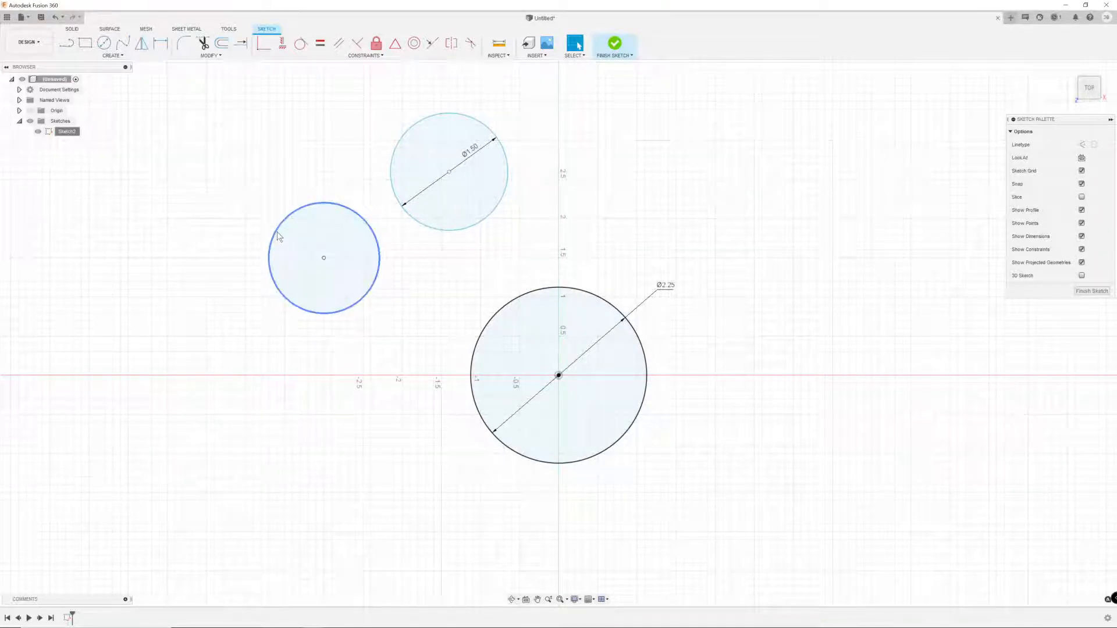
mouse_move(275, 232)
left_mouse_down()
mouse_move(241, 220)
mouse_move(285, 230)
left_mouse_up()
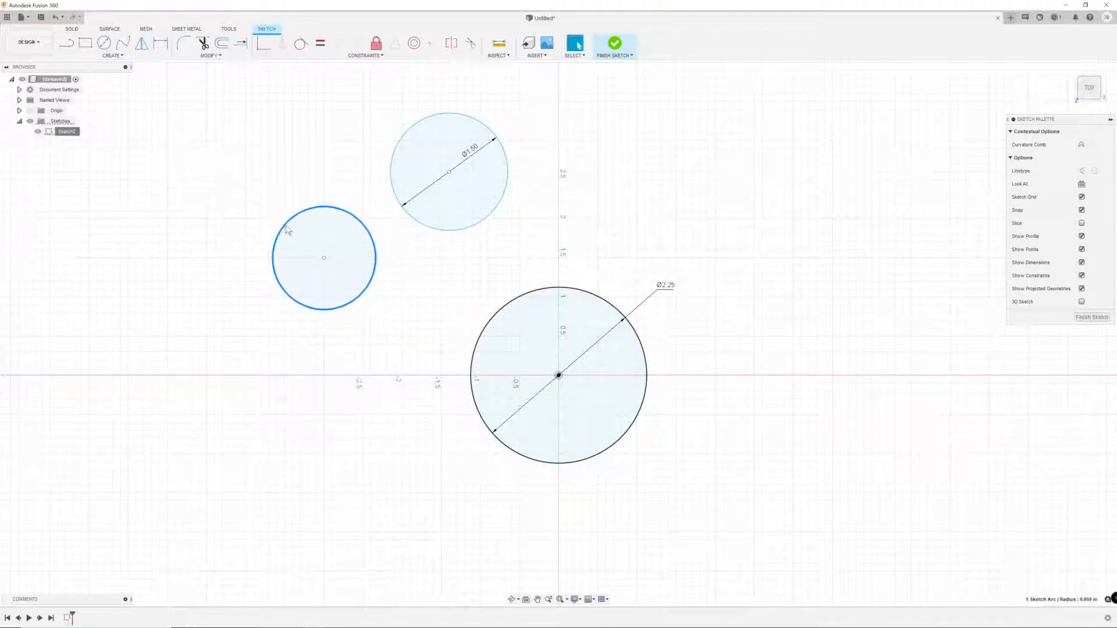
left_click(389, 348)
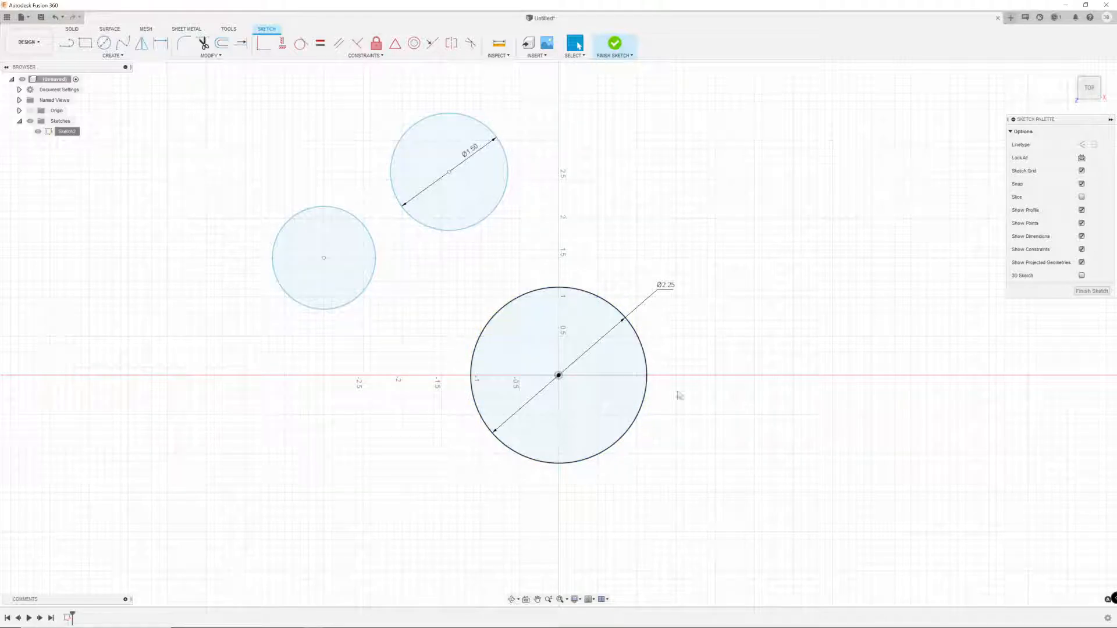
- Place the 1.5 in diameter label outside its circle and shift that circle down and to the right
left_click_drag(470, 149, 525, 118)
mouse_move(499, 205)
left_mouse_down()
mouse_move(534, 218)
mouse_move(490, 233)
mouse_move(515, 217)
mouse_move(518, 236)
left_mouse_up()
- Delete the 1.5 in diameter dimension and enlarge its circle freehand to about 2 in across
left_click(547, 156)
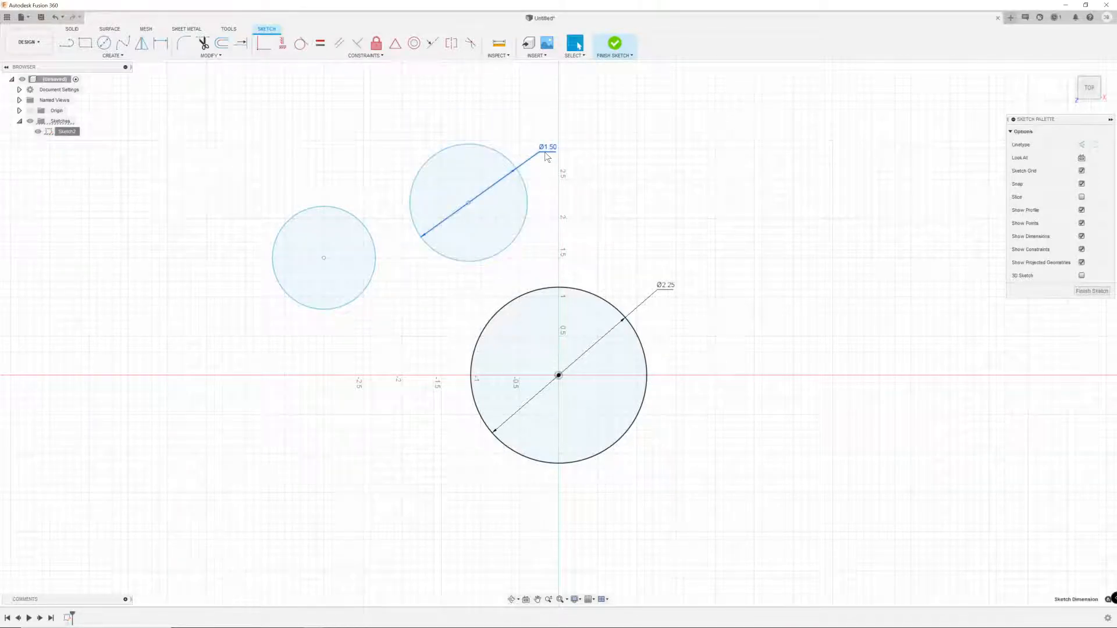
key("Delete")
mouse_move(515, 156)
left_mouse_down()
mouse_move(517, 169)
mouse_move(551, 157)
mouse_move(526, 172)
mouse_move(538, 167)
left_mouse_up()
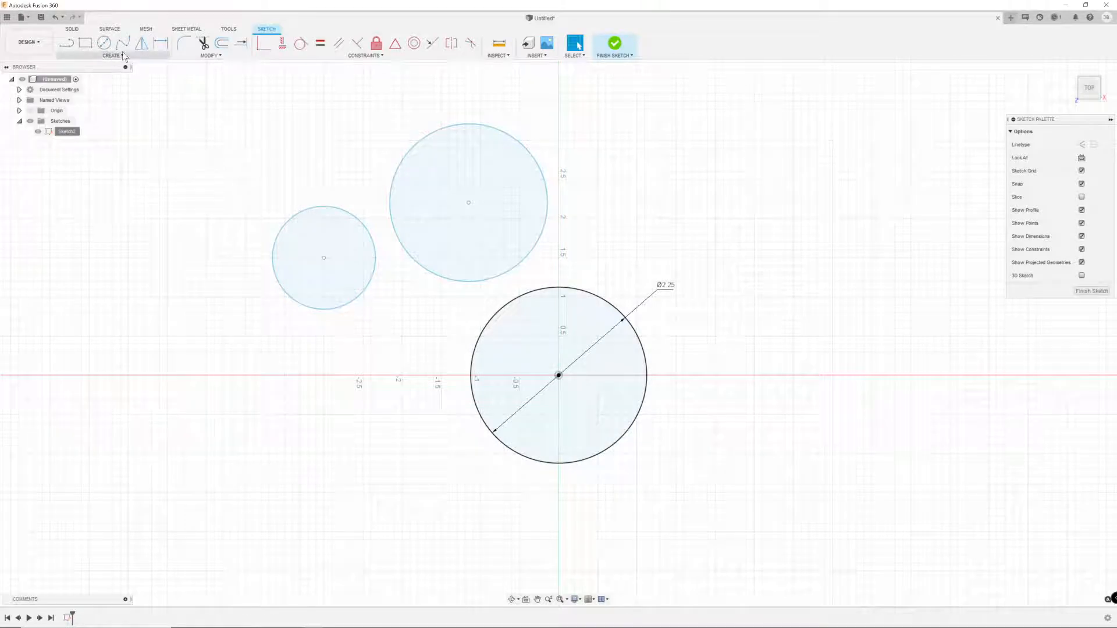
- Clear all circles from the sketch and draw a closed five-point fit point spline above the origin
left_click_drag(178, 91, 759, 524)
key("Delete")
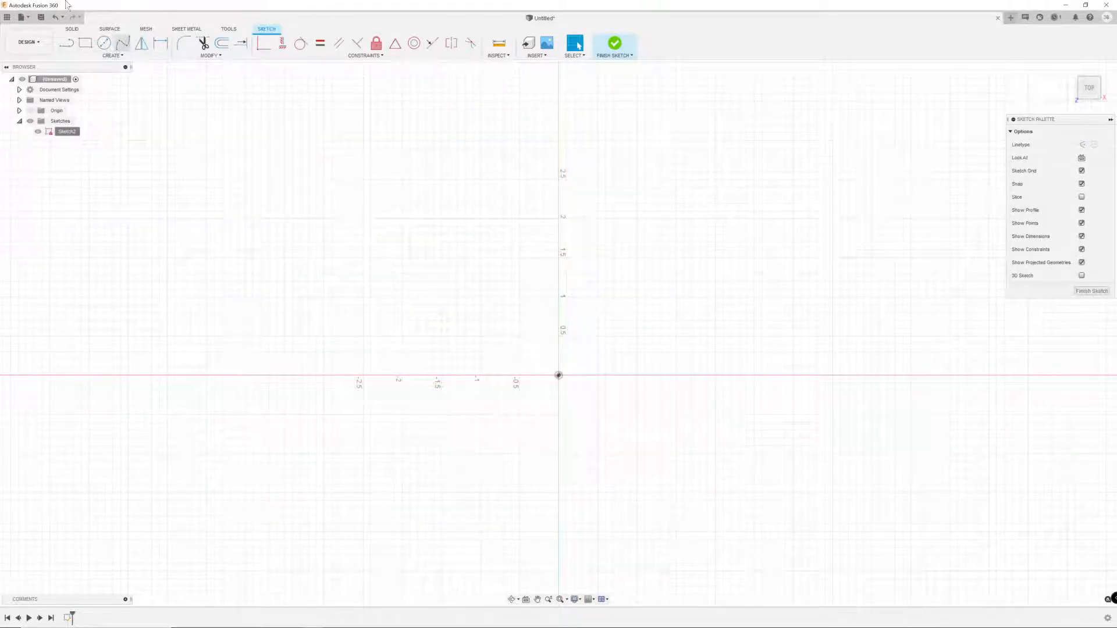
left_click(126, 38)
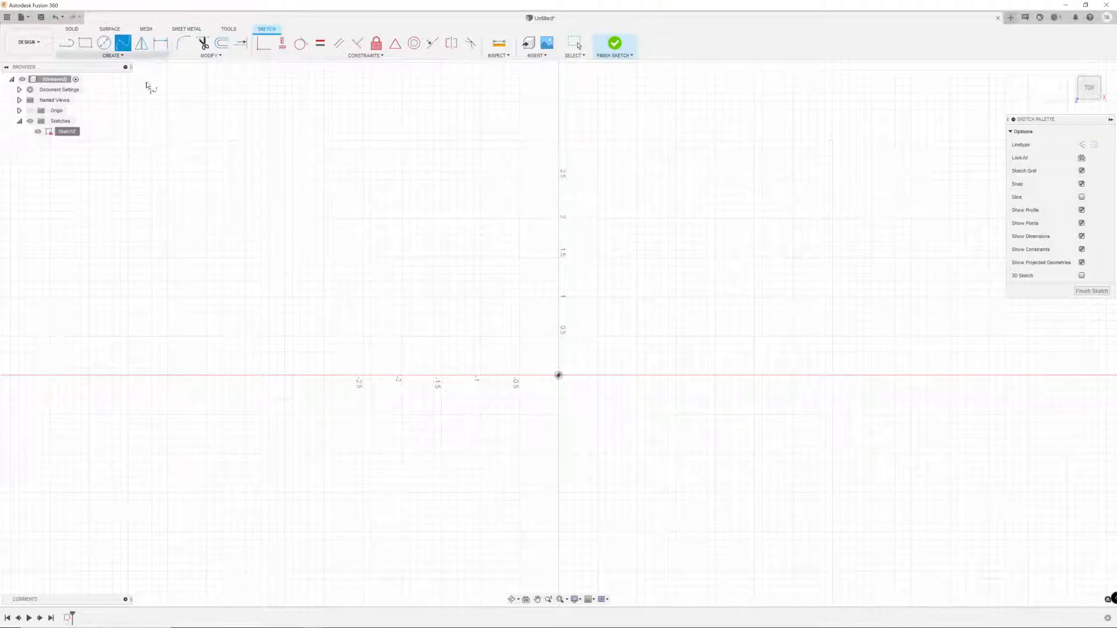
left_click(465, 274)
left_click(590, 274)
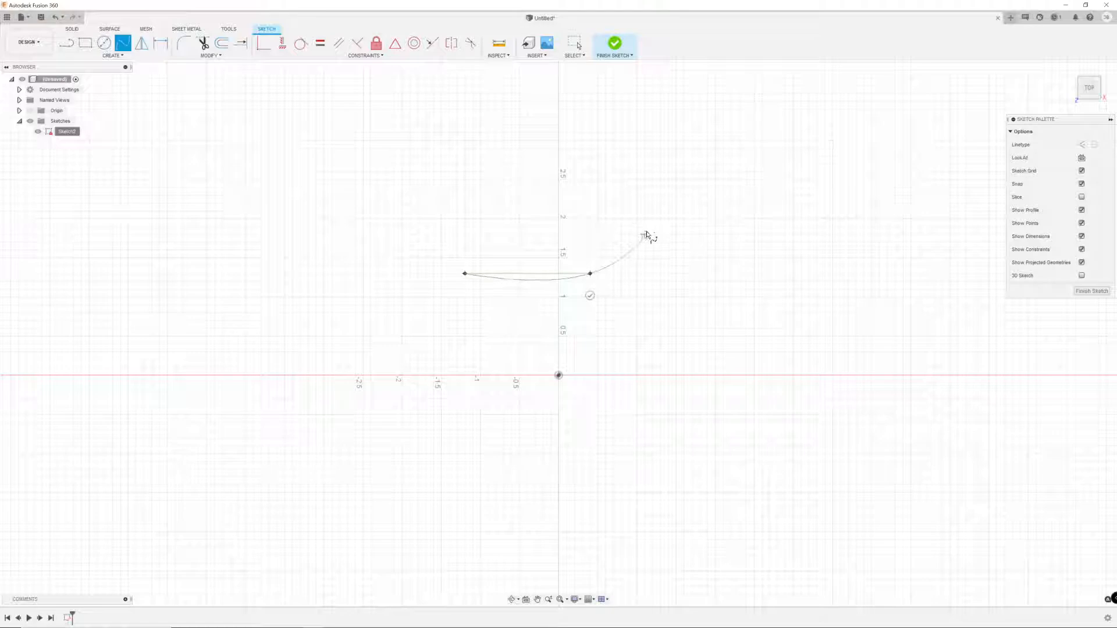
left_click(614, 227)
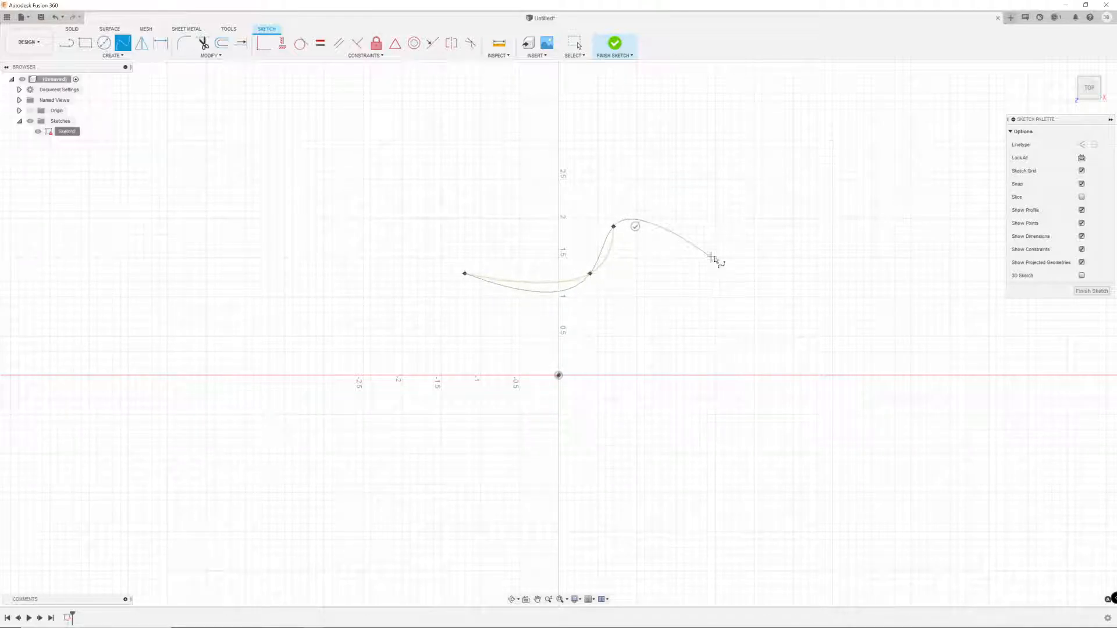
left_click(700, 227)
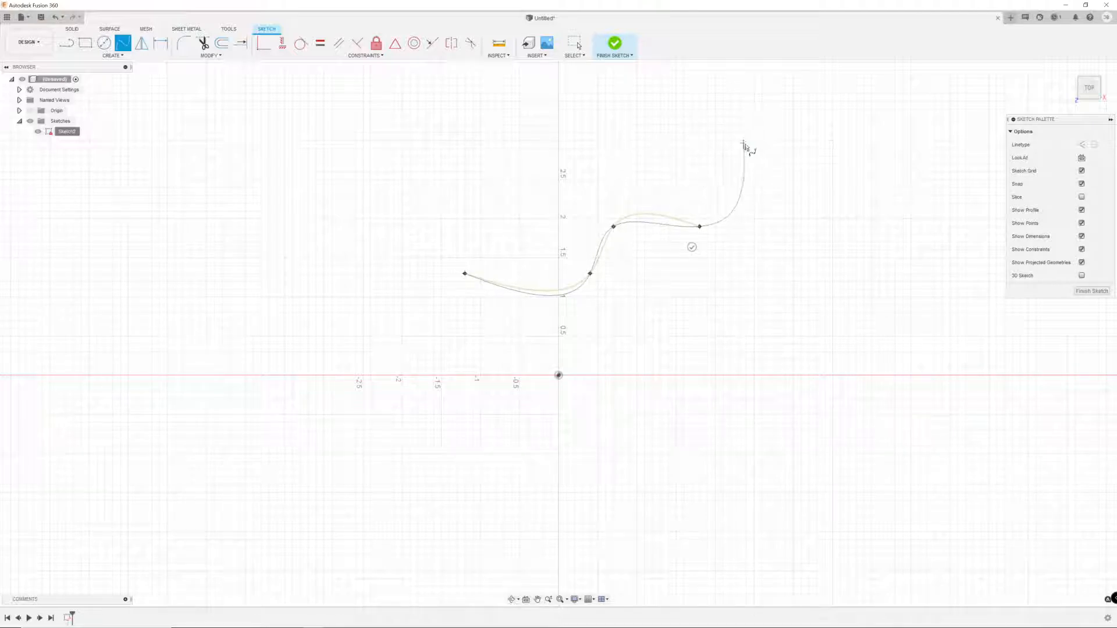
left_click(668, 156)
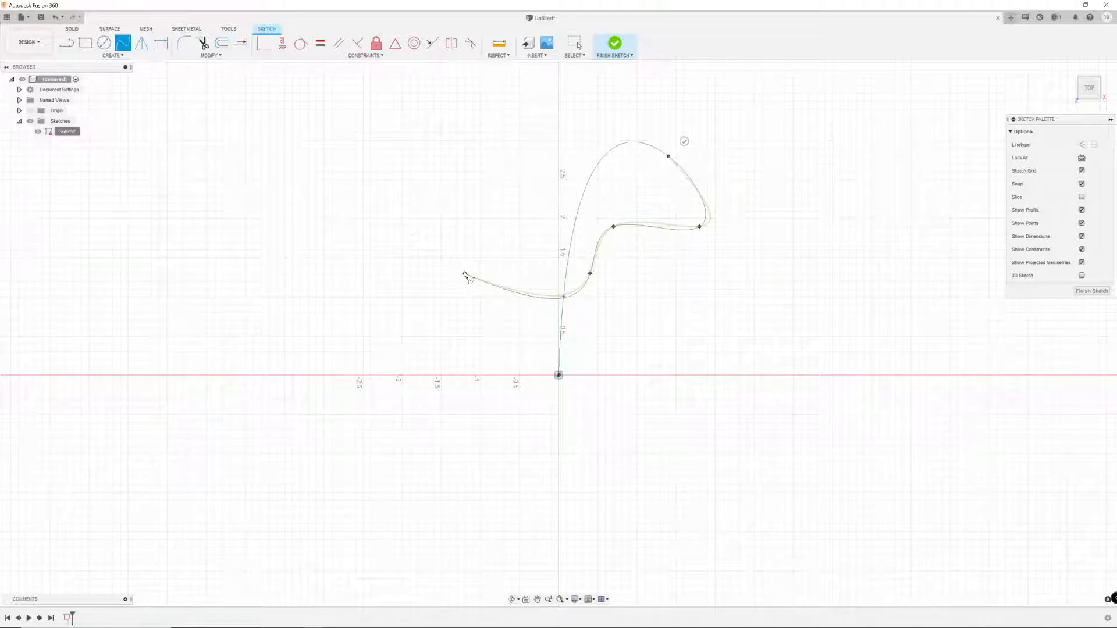
left_click(466, 274)
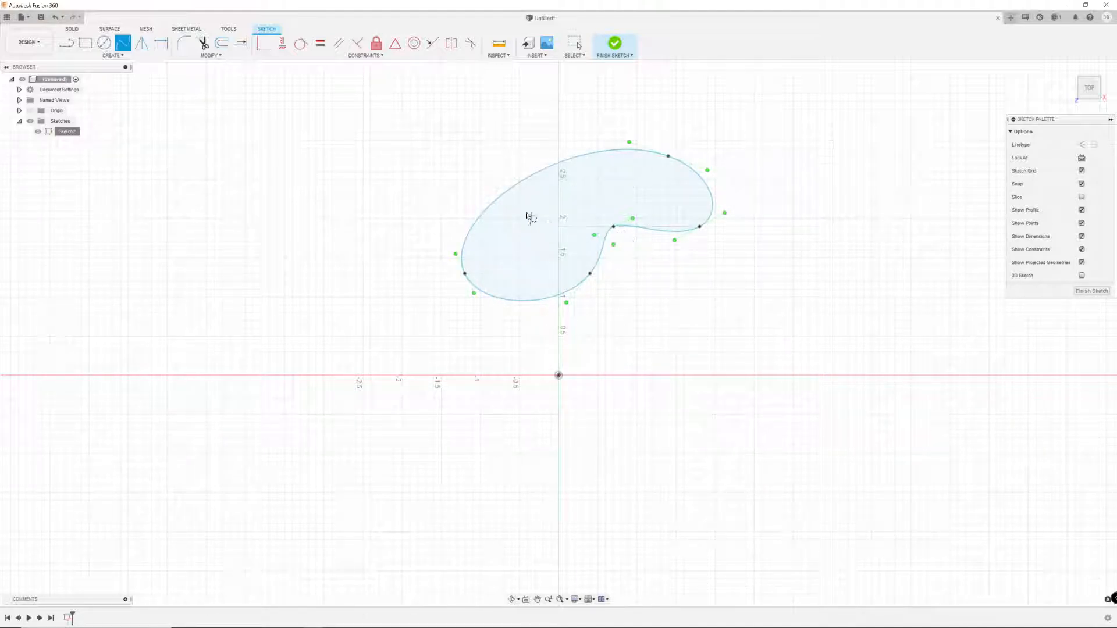
key("Escape")
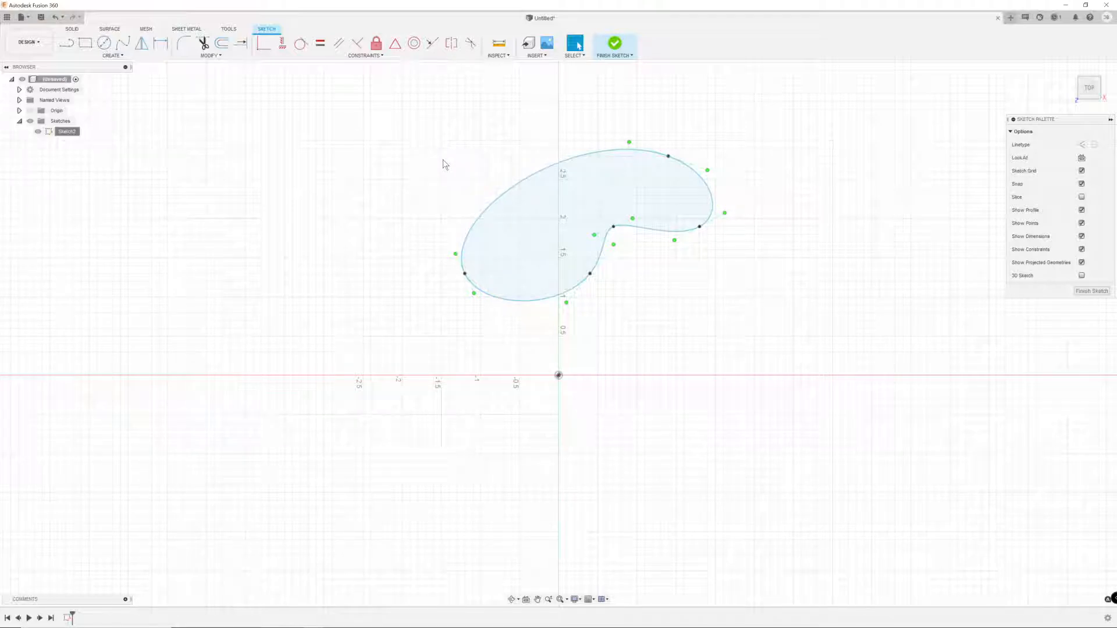
- Delete the spline and draw a two-point rectangle about 1.4 in by 1.1 in across the horizontal axis, left of the origin
left_click_drag(401, 118, 780, 318)
key("Delete")
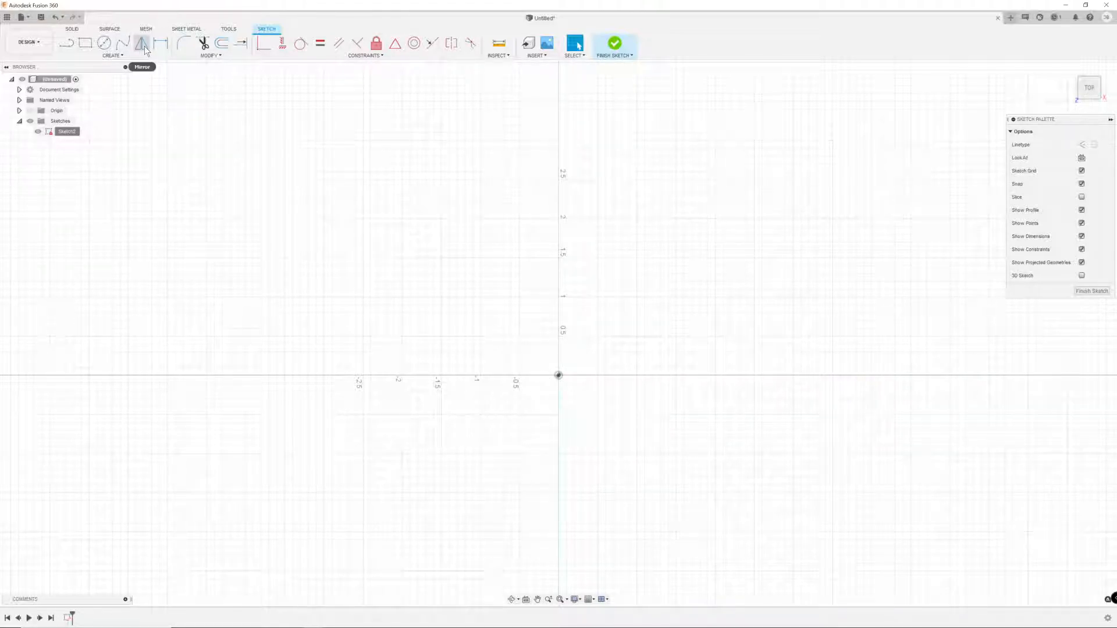
left_click(86, 43)
left_click(402, 352)
left_click(512, 437)
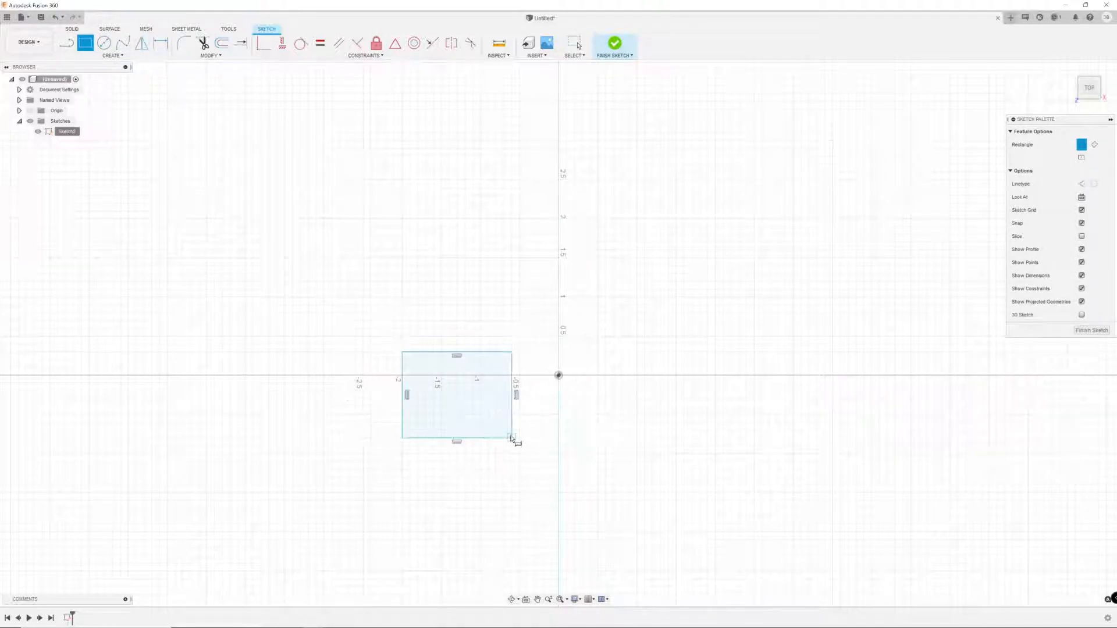
key("Escape")
- Draw a center-diameter circle about 0.8 in across just above the rectangle
key("c")
left_click(464, 289)
left_click(479, 260)
key("Escape")
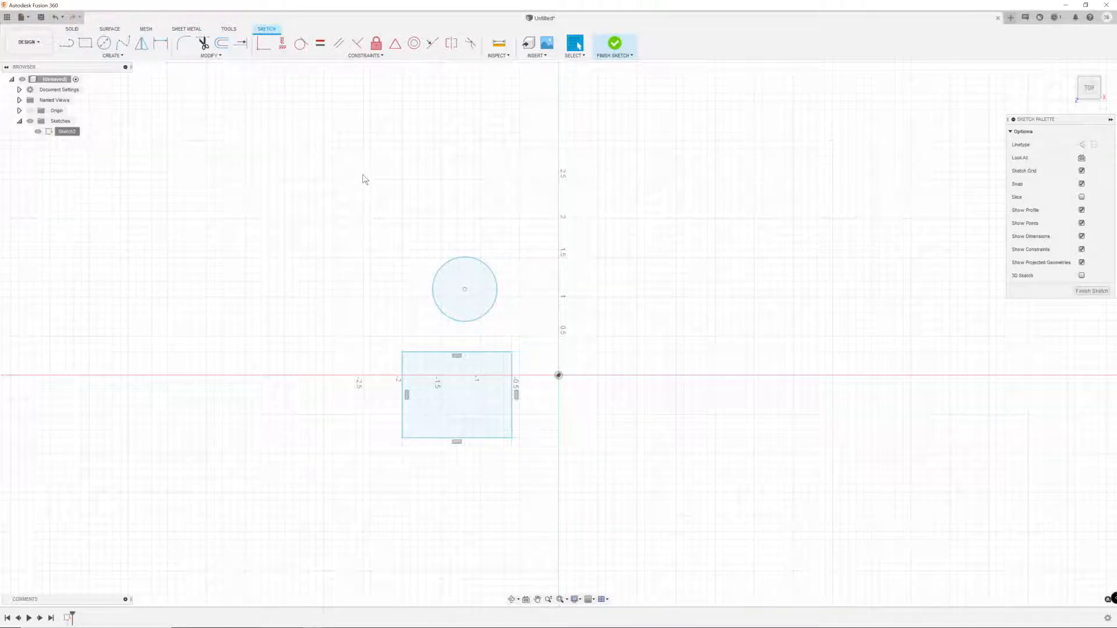
- Draw a closed freehand triangle from three lines above the circle
key("l")
left_click(410, 211)
left_click(457, 179)
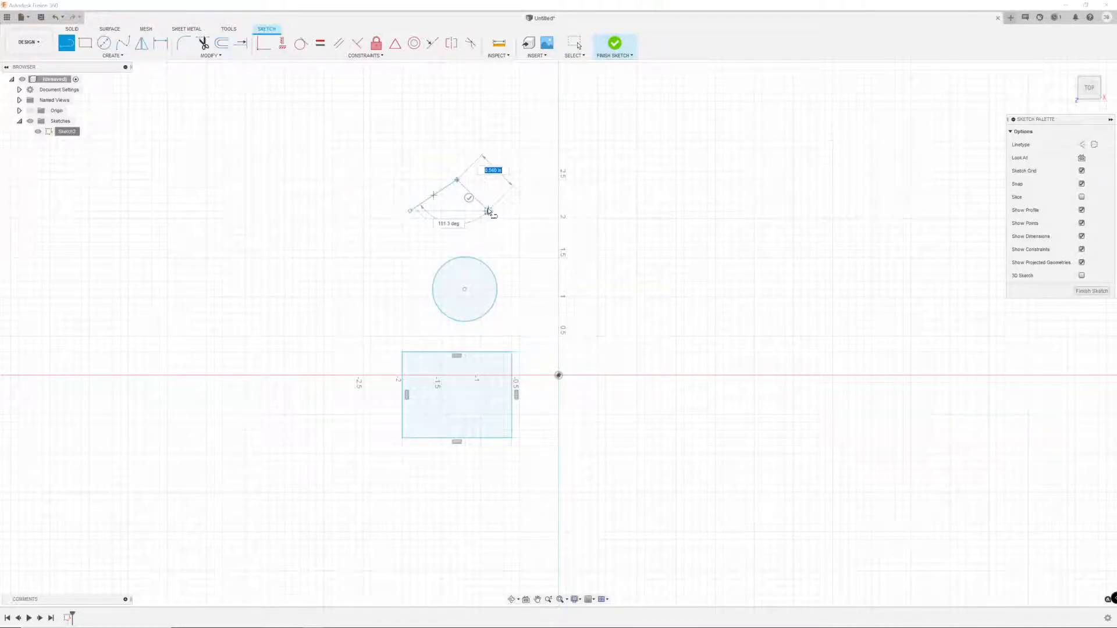
left_click(504, 227)
left_click(410, 210)
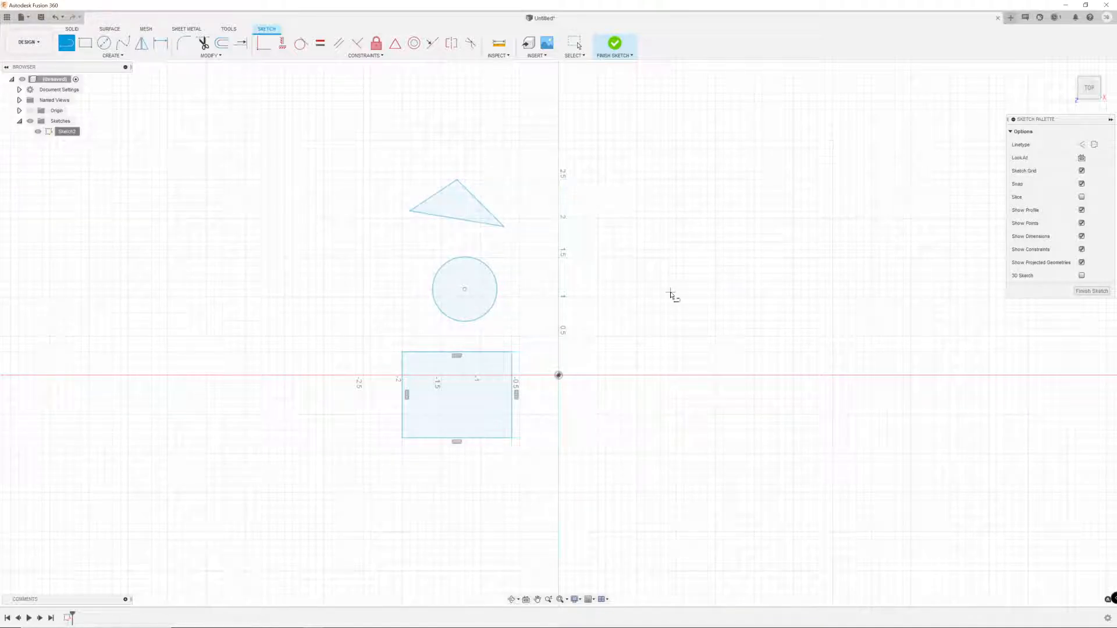
key("Escape")
left_click(141, 46)
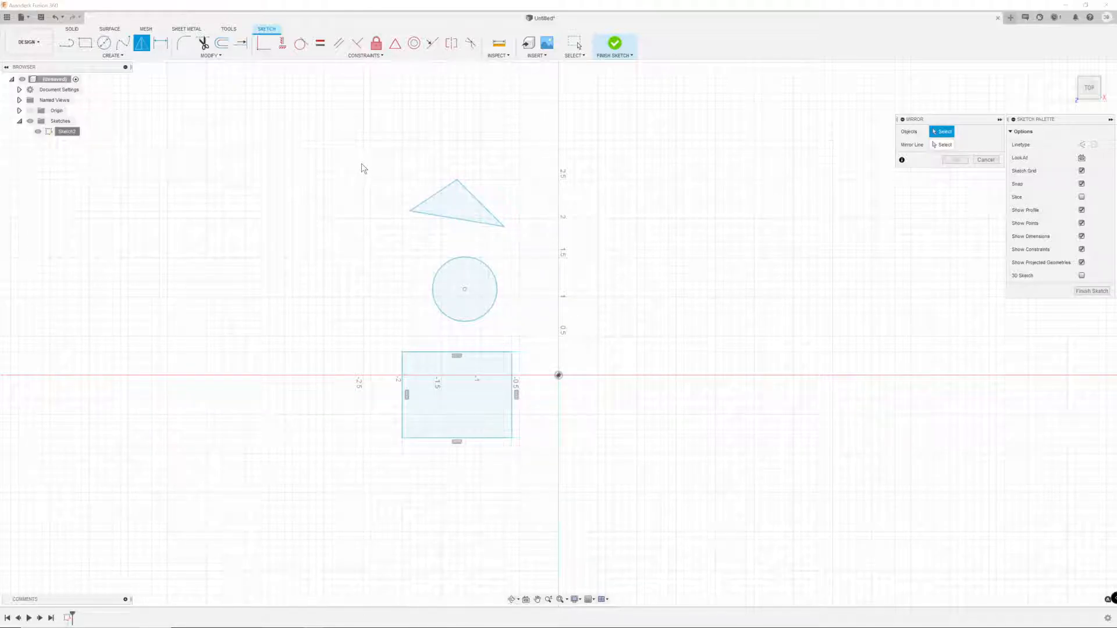
left_click_drag(390, 149, 541, 473)
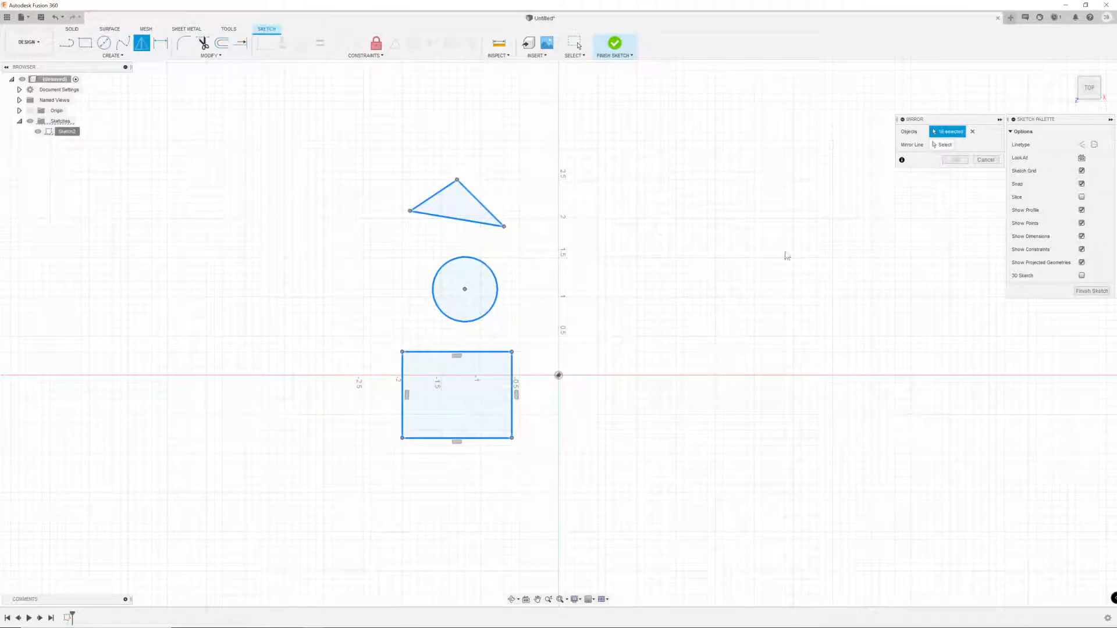
left_click(971, 133)
left_click(448, 187)
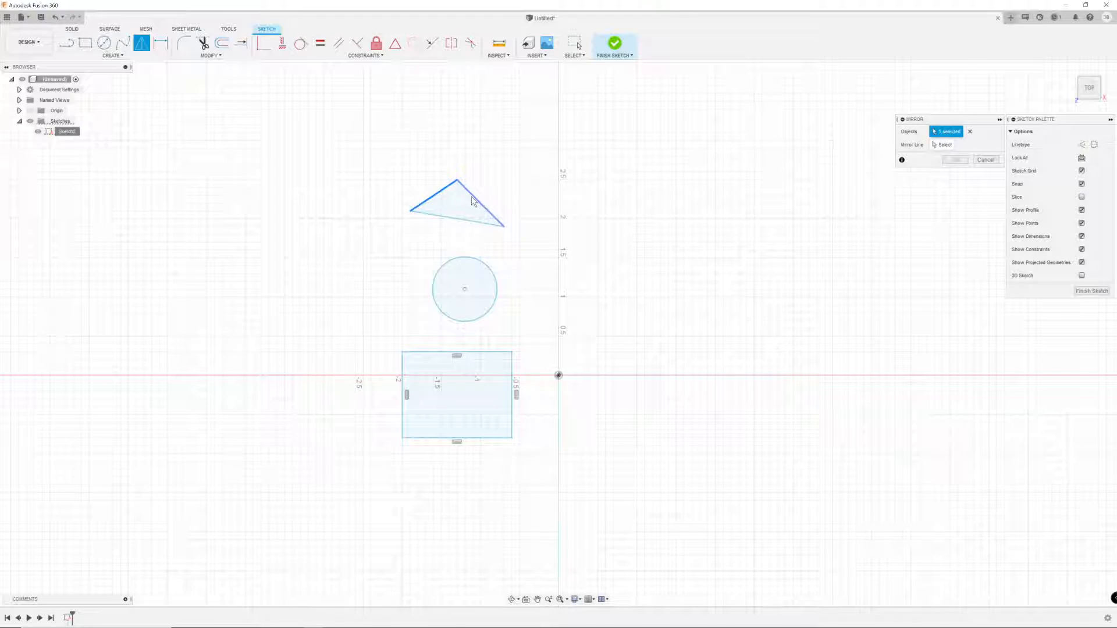
left_click(473, 258)
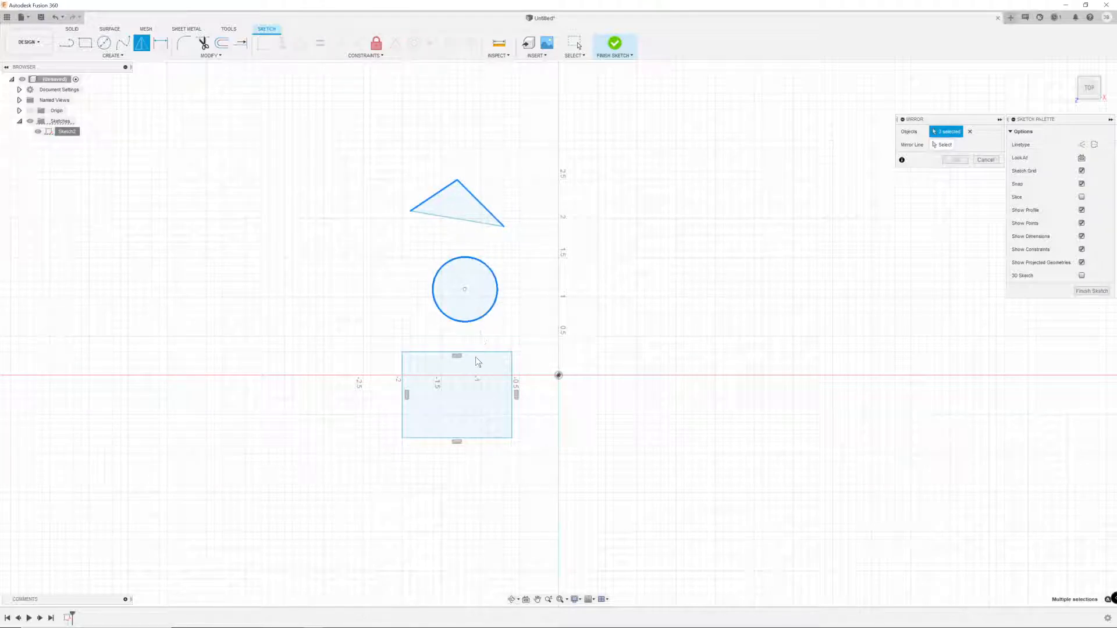
left_click(406, 393)
left_click_drag(347, 148, 554, 500)
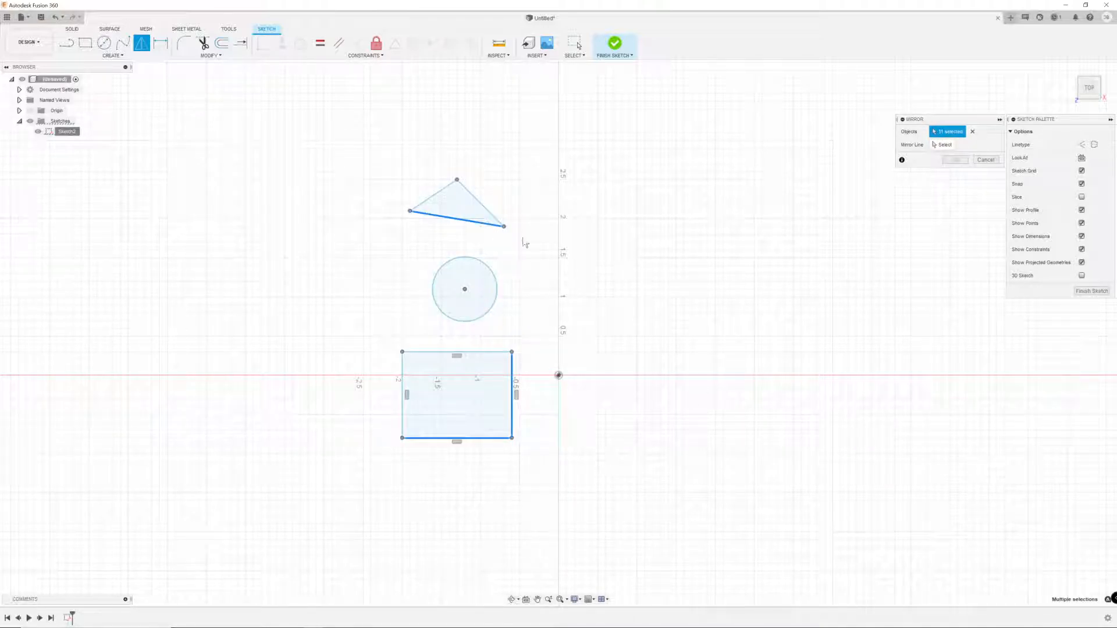
key("Escape")
- Mirror the triangle, circle and rectangle to the other side of the origin, using the YZ origin plane as mirror line
key("Return")
left_click_drag(396, 178, 560, 512)
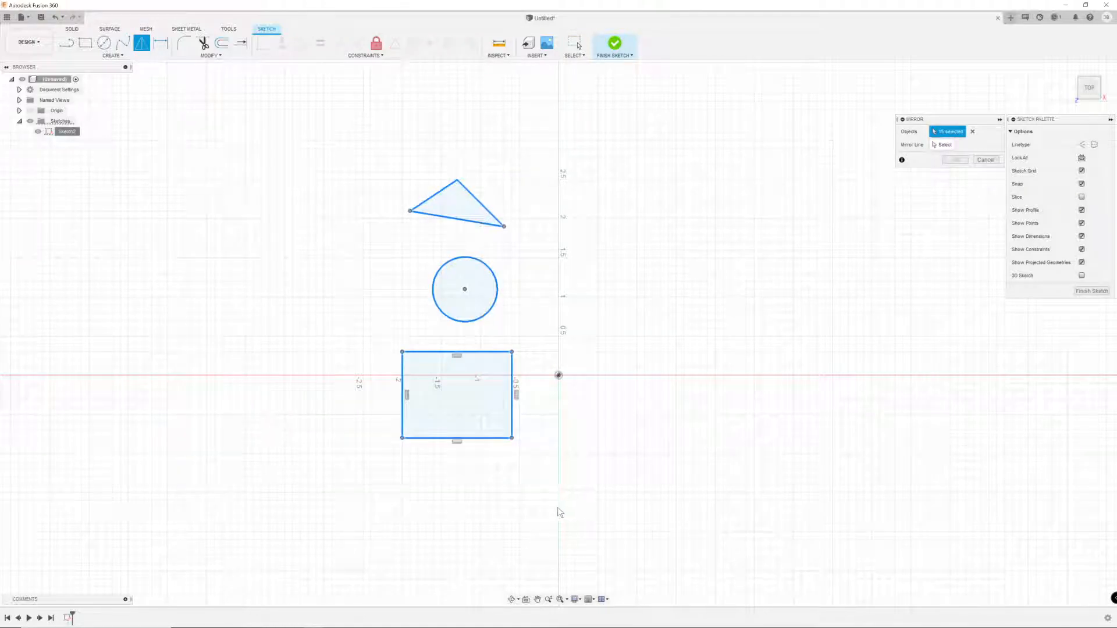
left_click(945, 145)
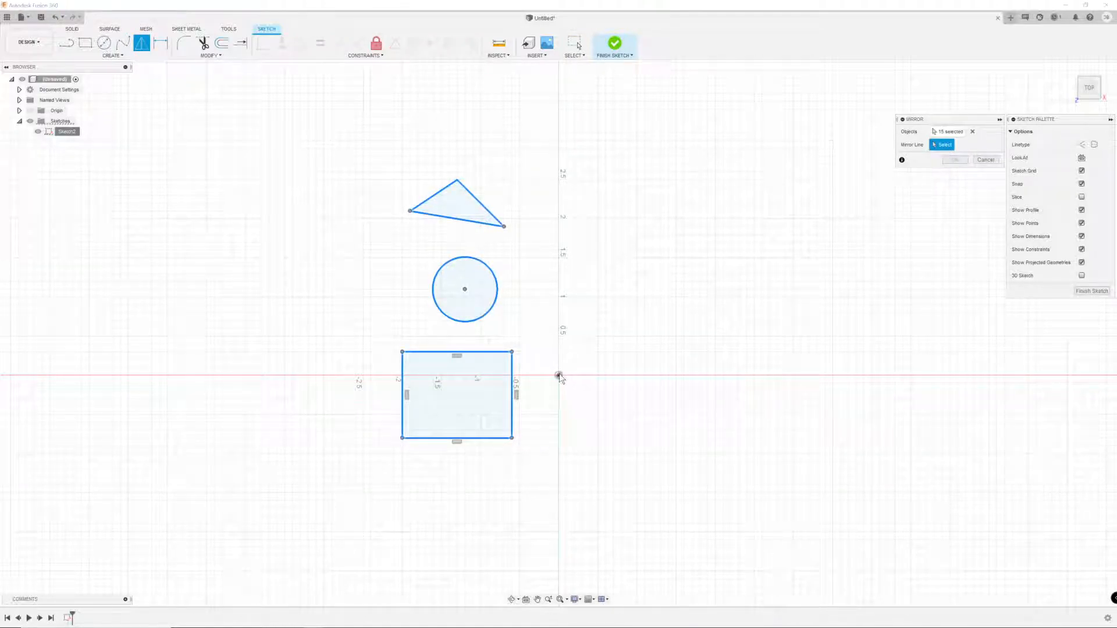
left_click(20, 110)
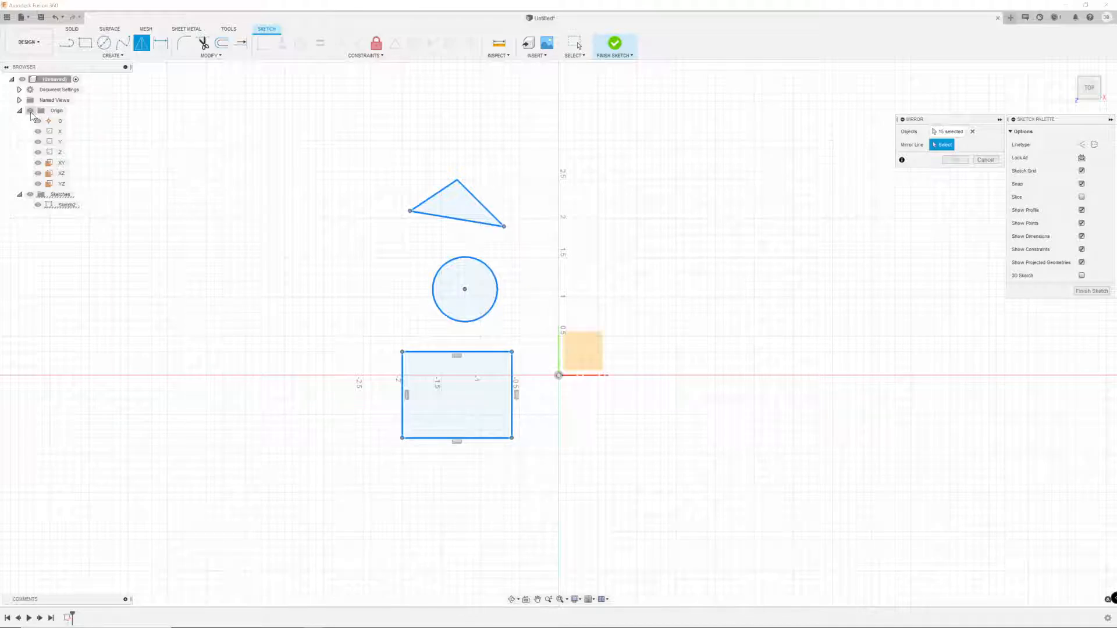
left_click(559, 350)
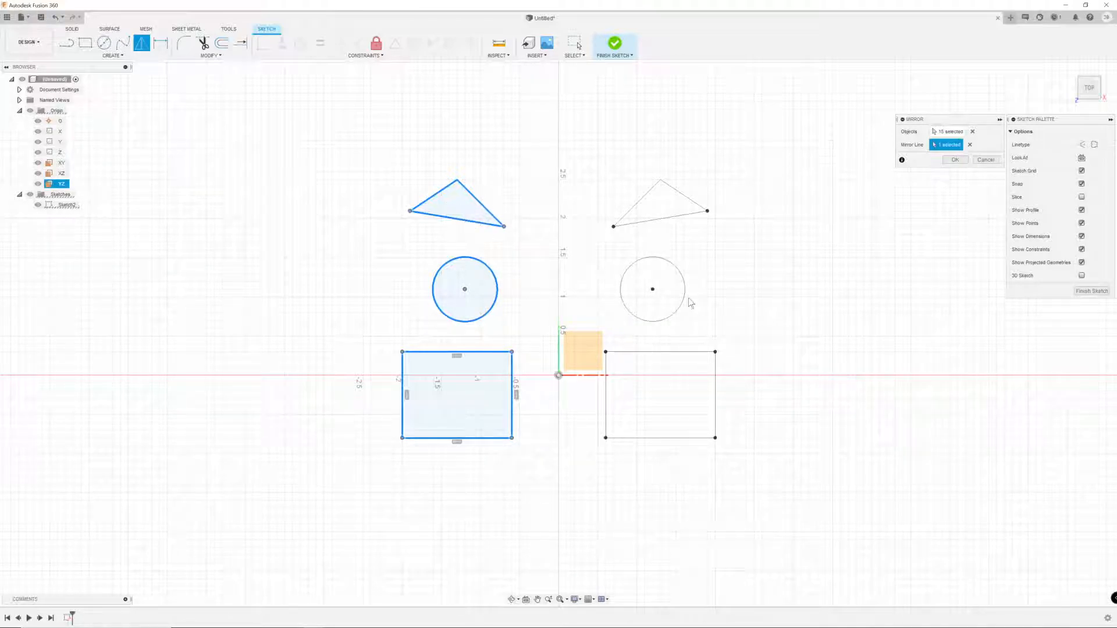
left_click(955, 160)
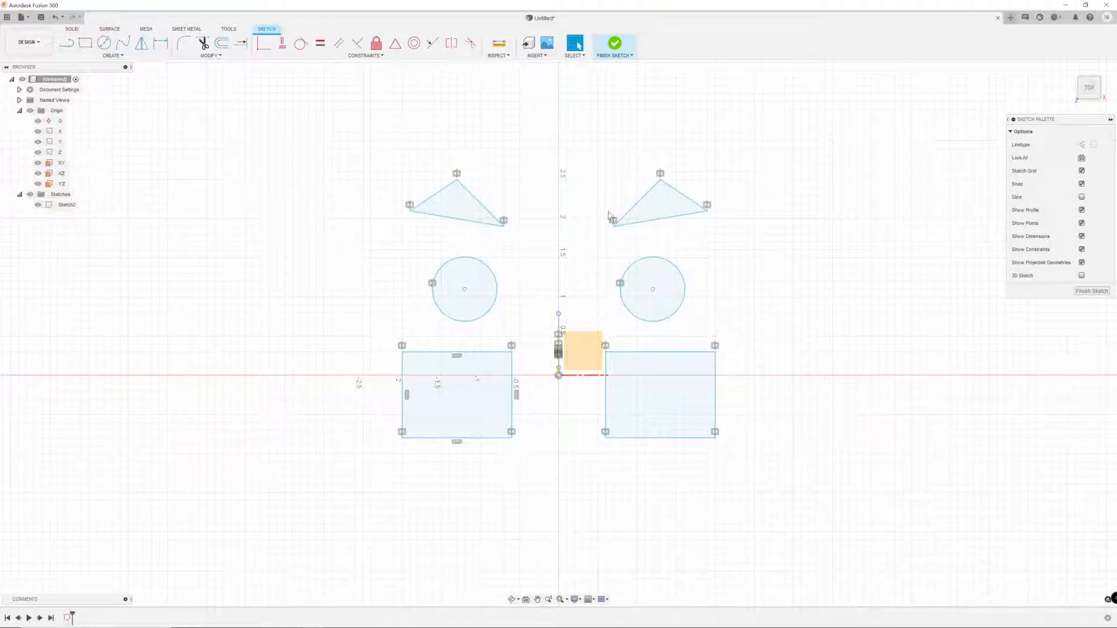
- Reshape the original triangle, circle and rectangle by their edges to test how the mirrored copies follow
left_click_drag(419, 203, 491, 205)
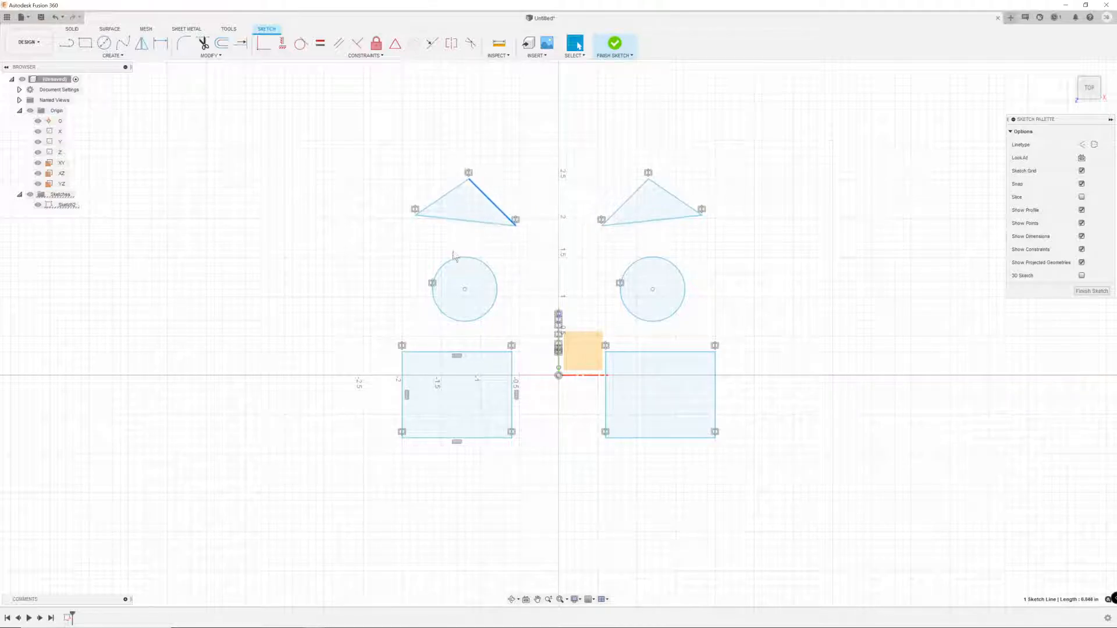
left_click_drag(442, 266, 430, 254)
left_click_drag(458, 438, 458, 470)
mouse_move(511, 402)
left_mouse_down()
mouse_move(533, 400)
mouse_move(465, 401)
mouse_move(525, 399)
left_mouse_up()
left_click_drag(465, 352, 484, 390)
left_click_drag(475, 337, 471, 322)
left_click_drag(488, 205, 462, 208)
left_click(494, 181)
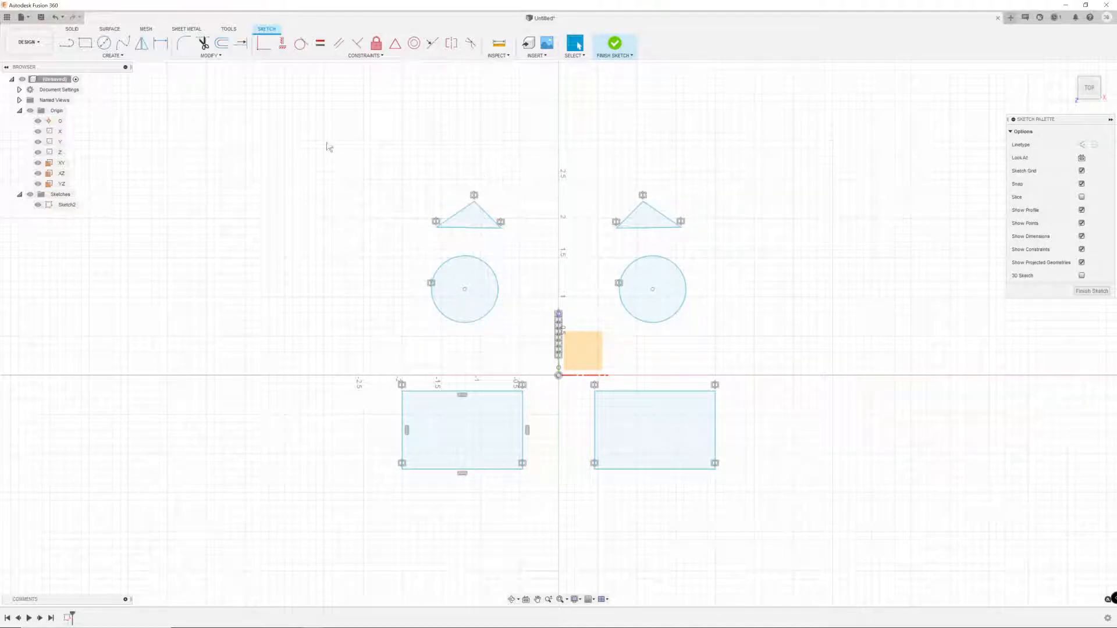
- Delete all the mirrored sketch shapes and draw three separate freehand two-point rectangles of different sizes left of the origin, the largest about 1.5 in high
left_click_drag(331, 139, 797, 527)
key("Delete")
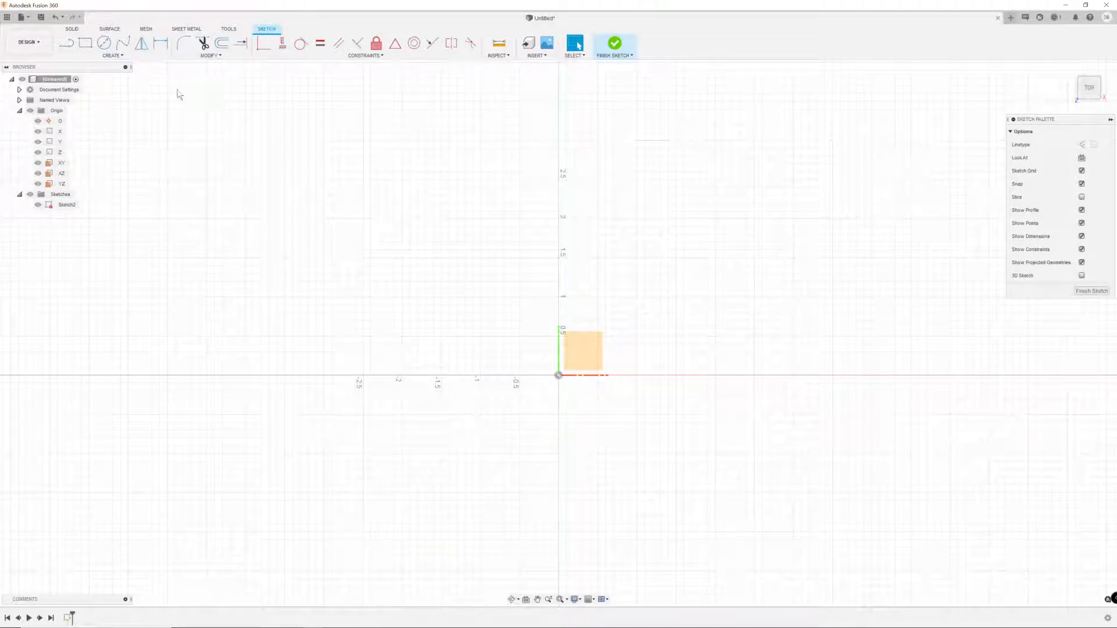
left_click(85, 42)
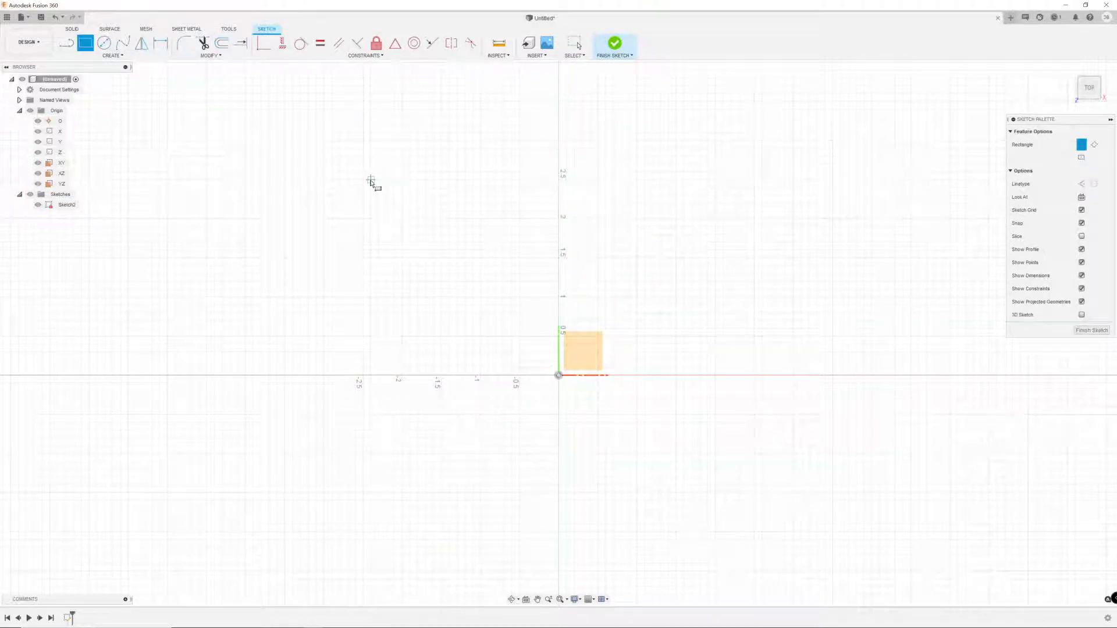
left_click(300, 335)
left_click(411, 454)
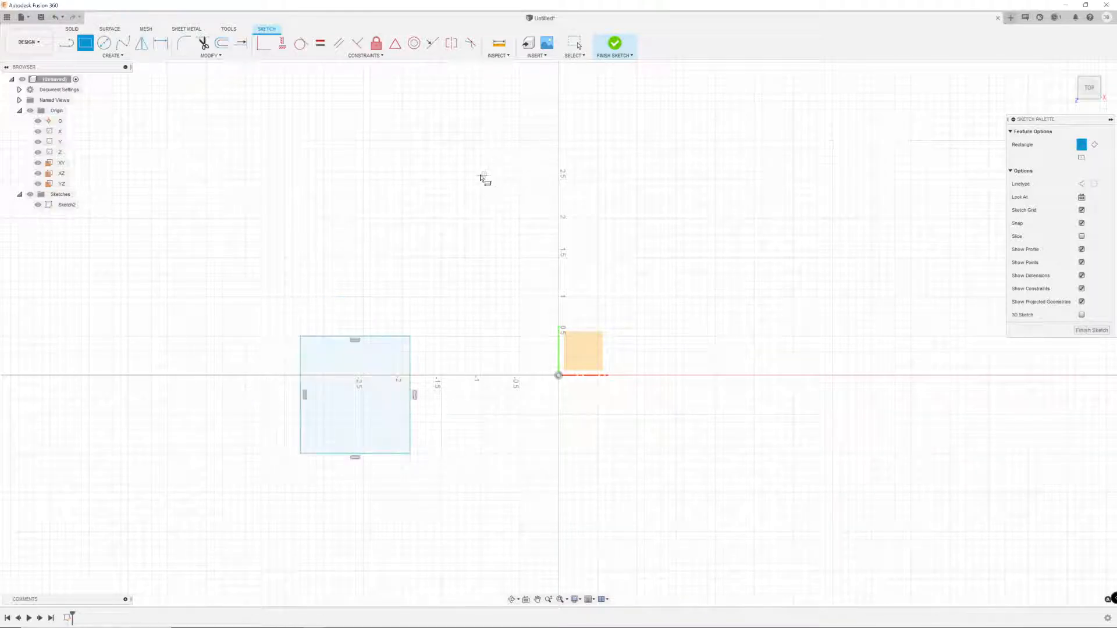
left_click(382, 154)
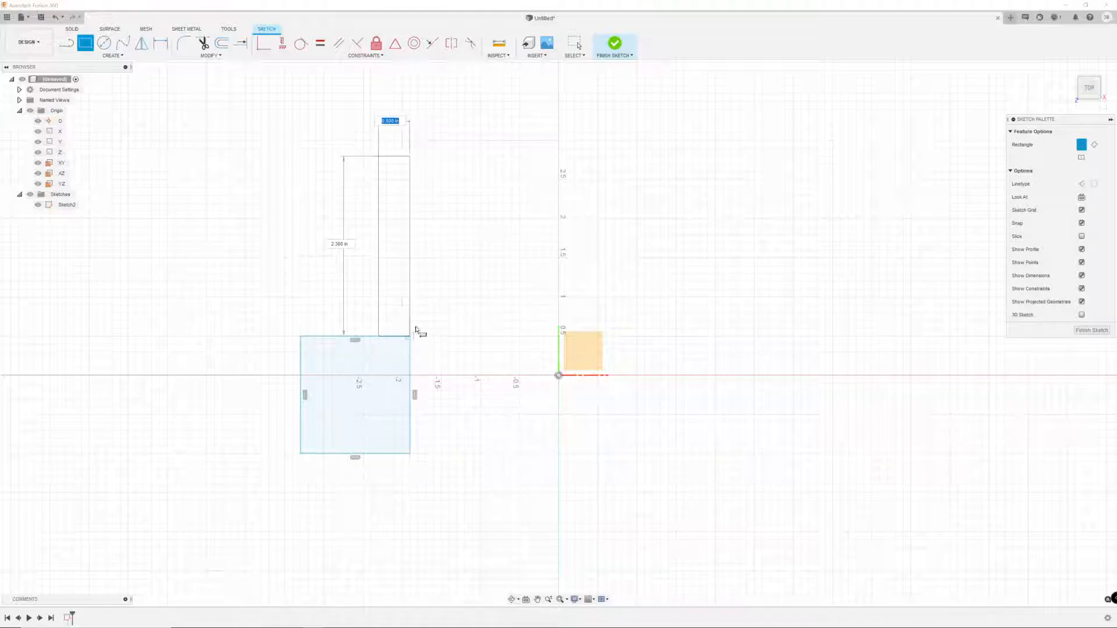
left_click(467, 233)
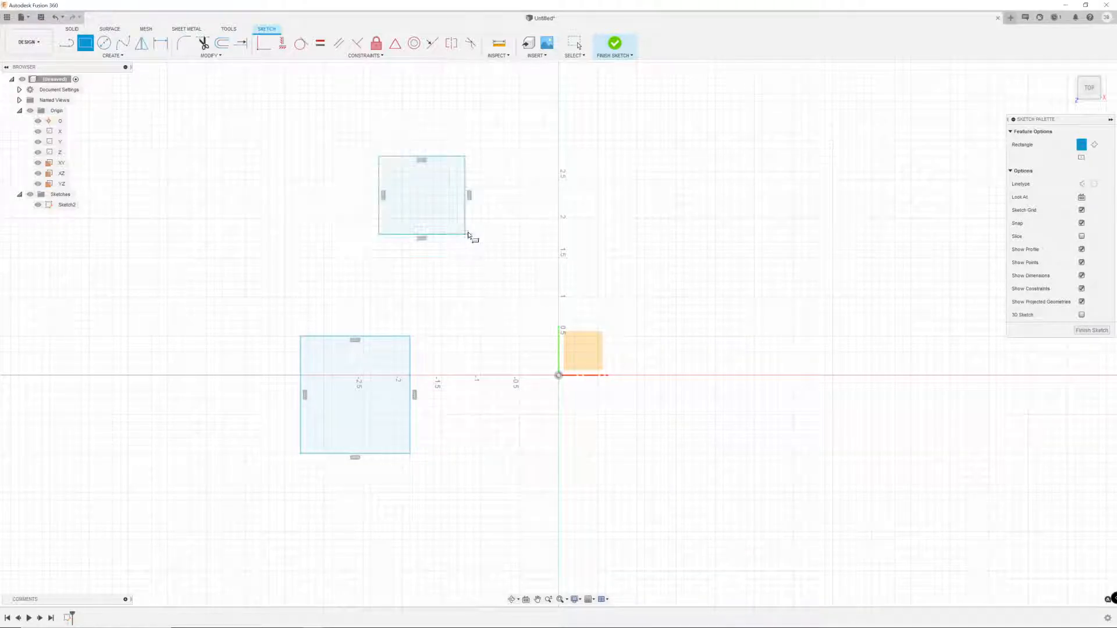
left_click(492, 311)
left_click(543, 360)
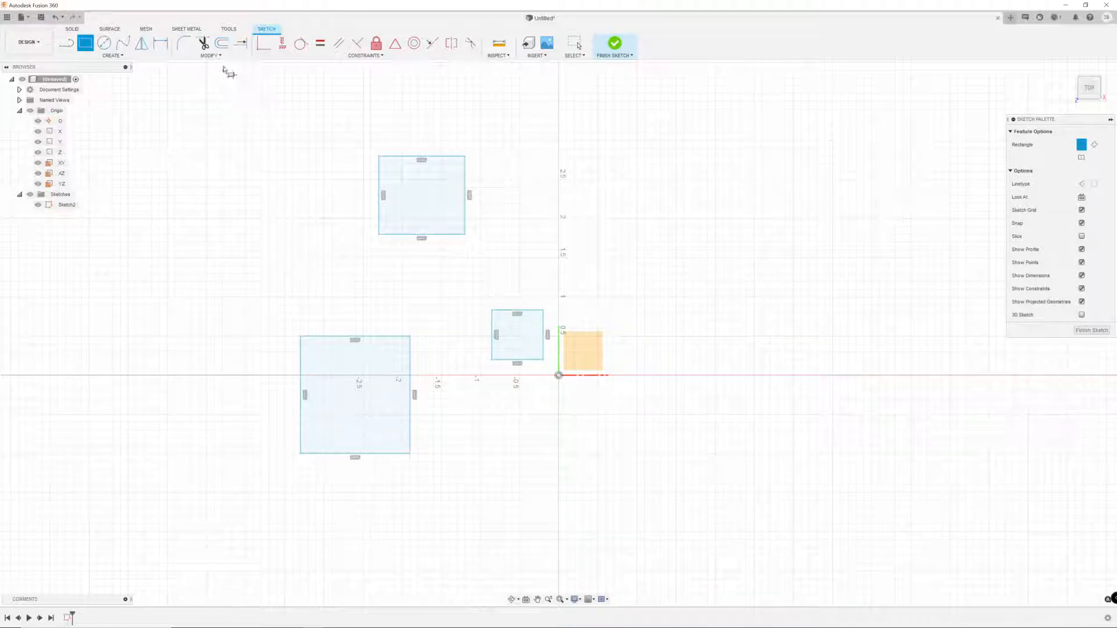
- Draw three freehand center-diameter circles right of the origin: an upper one about 1.18 in across, a middle one about 1.4 in, and a small lower one
left_click(104, 43)
left_click(645, 187)
left_click(683, 163)
left_click(746, 304)
left_click(692, 306)
left_click(707, 430)
left_click(731, 426)
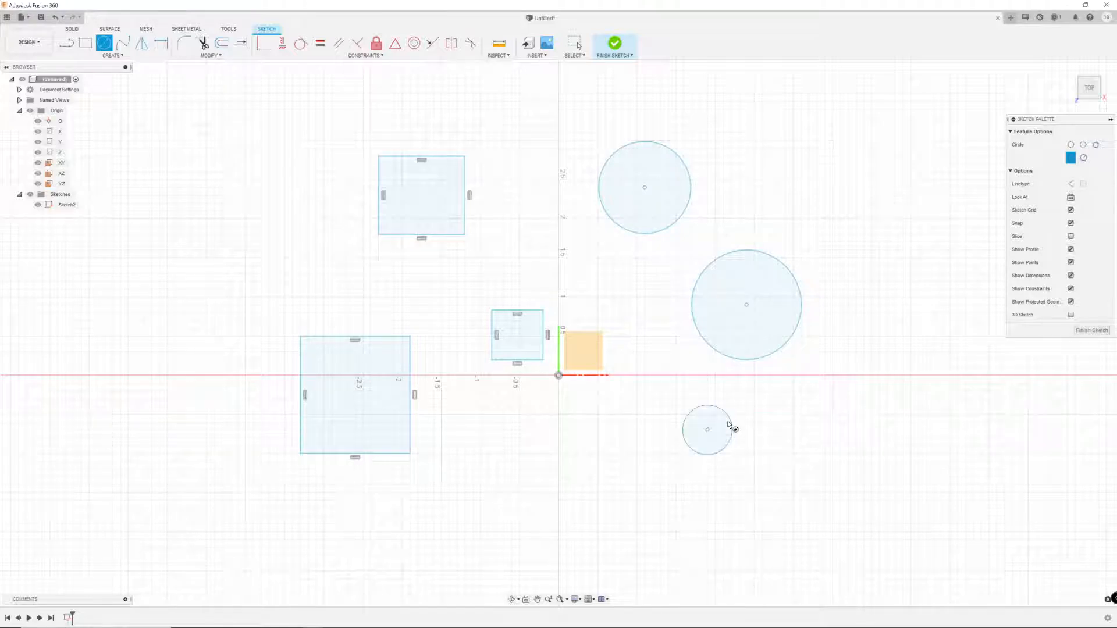
- Dimension the height of the largest rectangle between its two left corners as 1.6 in
left_click(165, 42)
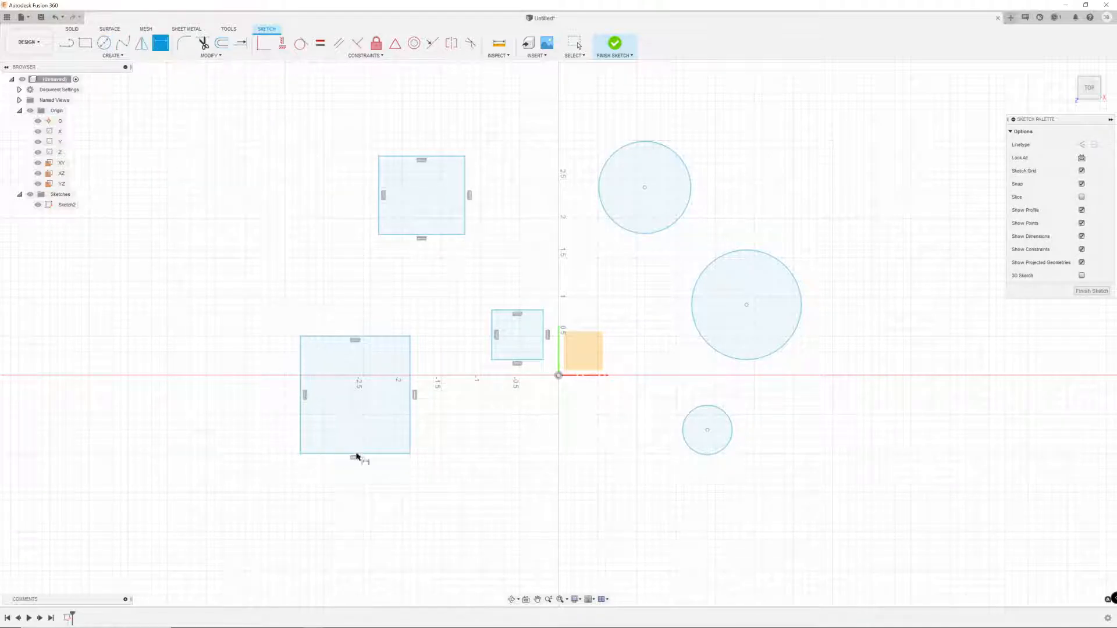
left_click(300, 337)
left_click(301, 454)
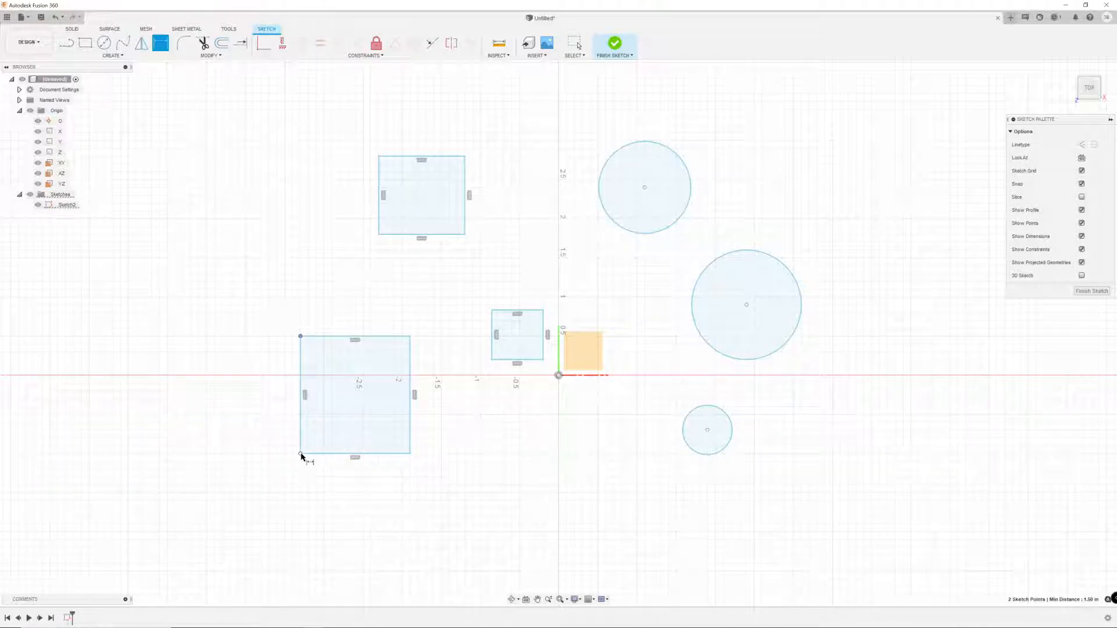
left_click(232, 390)
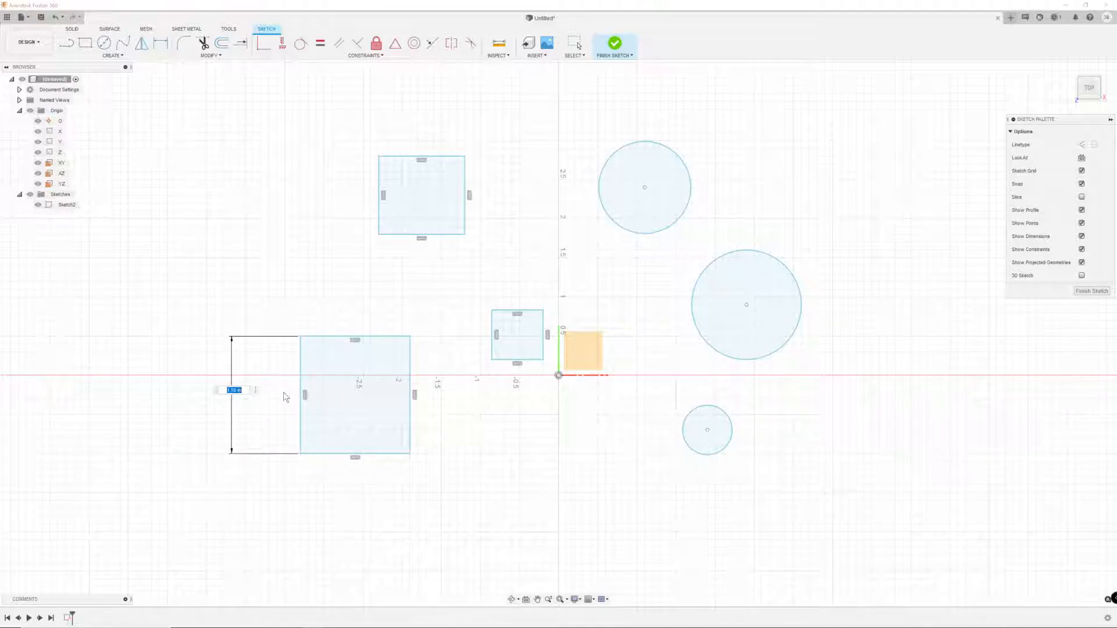
type("1.6")
key("Return")
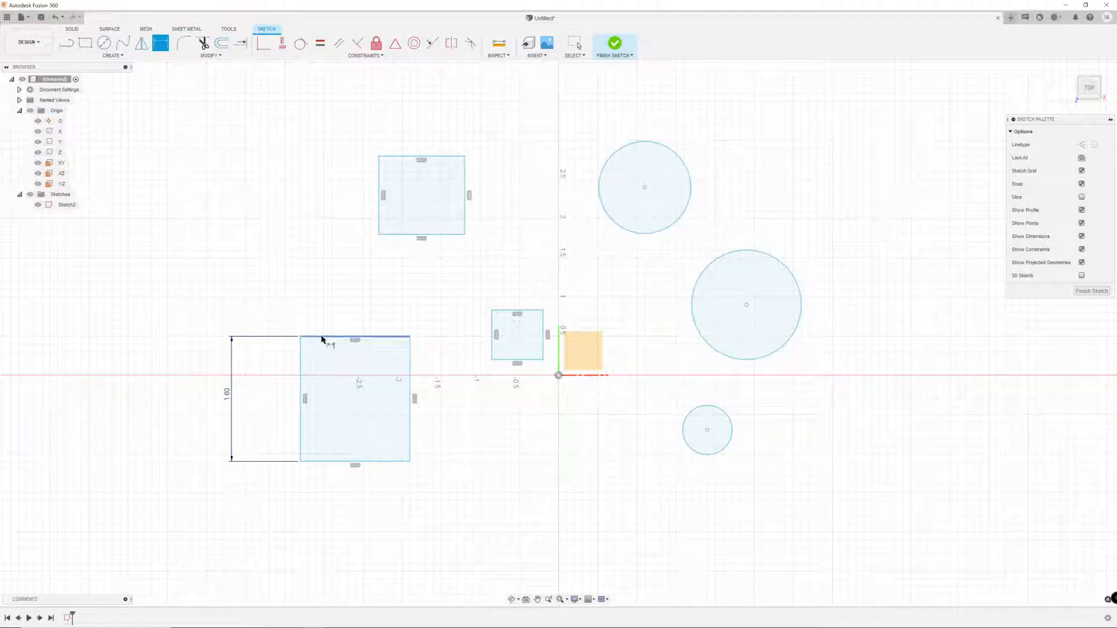
- Dimension the bottom edge of the largest rectangle as 1.25 in wide
left_click(345, 463)
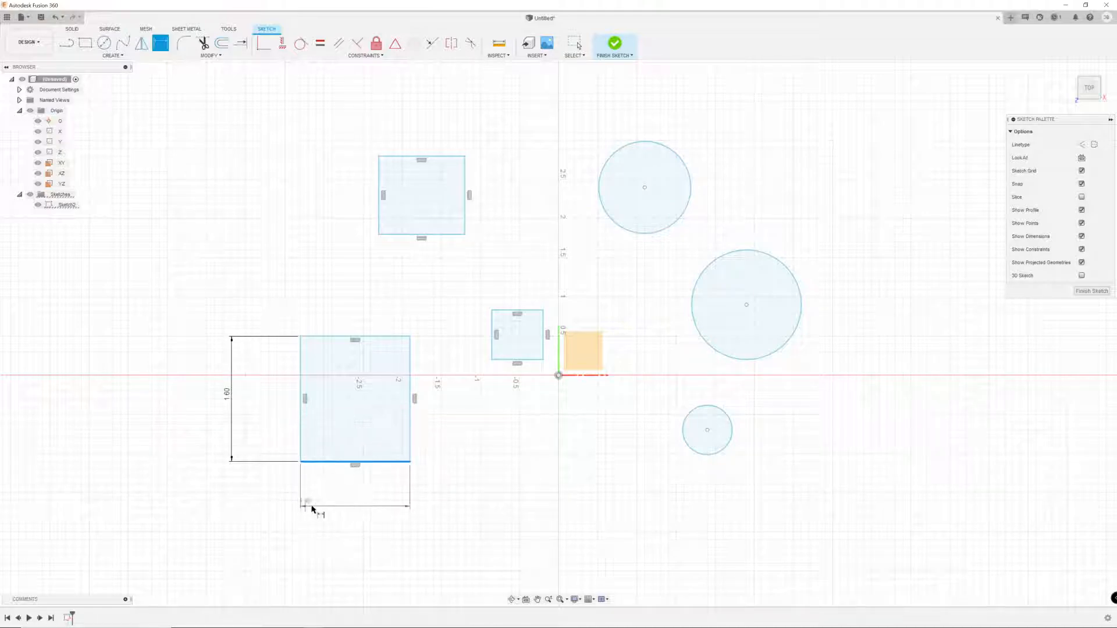
left_click(341, 512)
type("1.2")
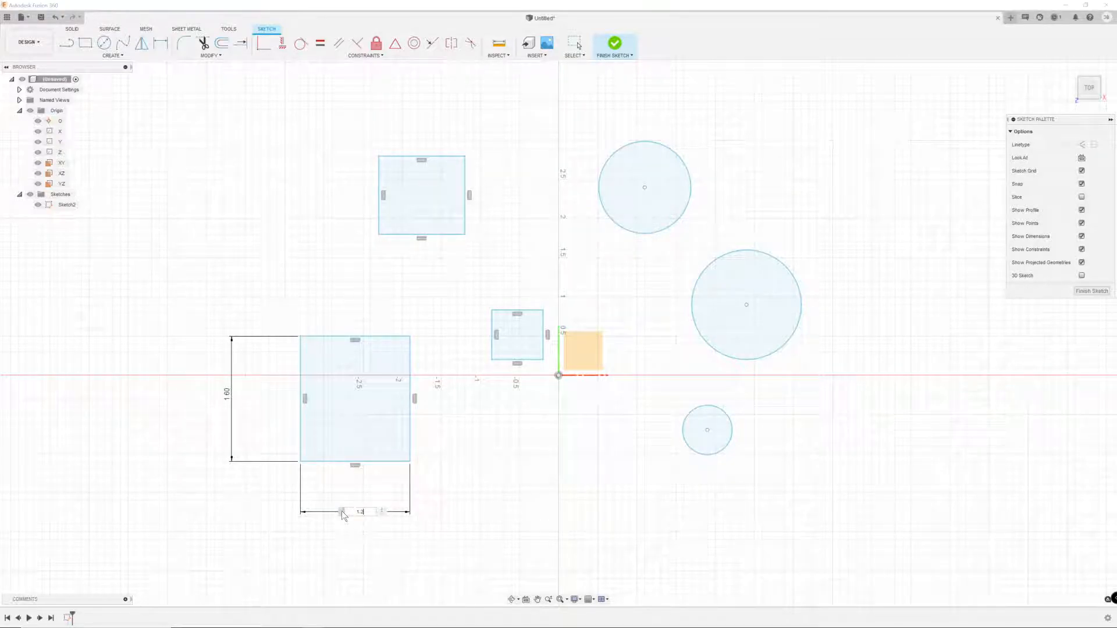
type("5")
key("Return")
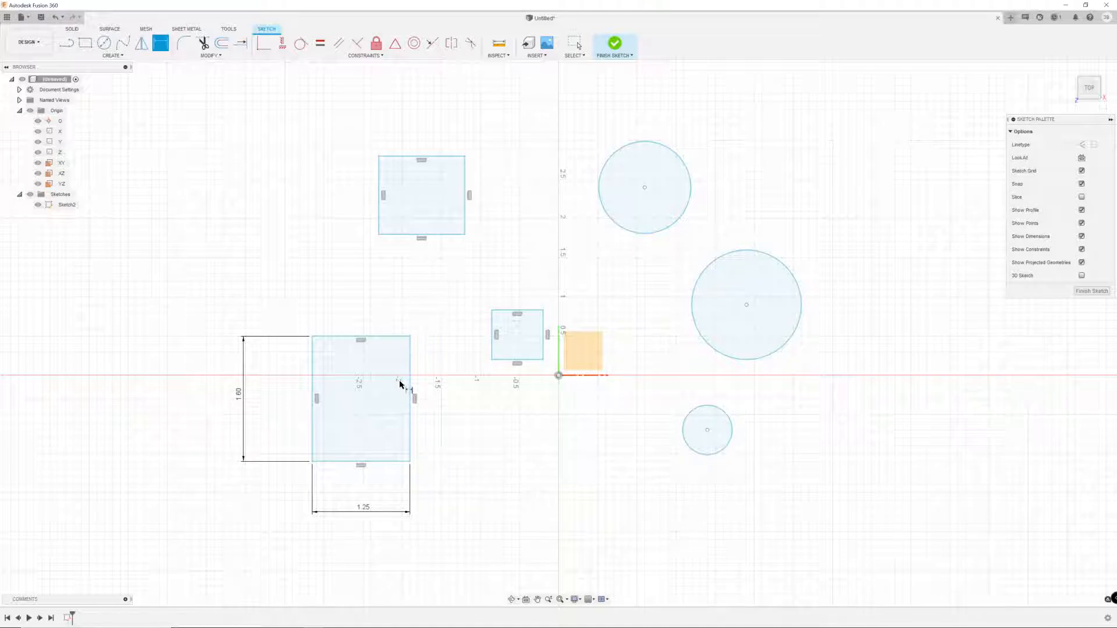
- Add a driven diagonal dimension between the largest rectangle's lower-left and upper-right corners
left_click(313, 462)
left_click(410, 336)
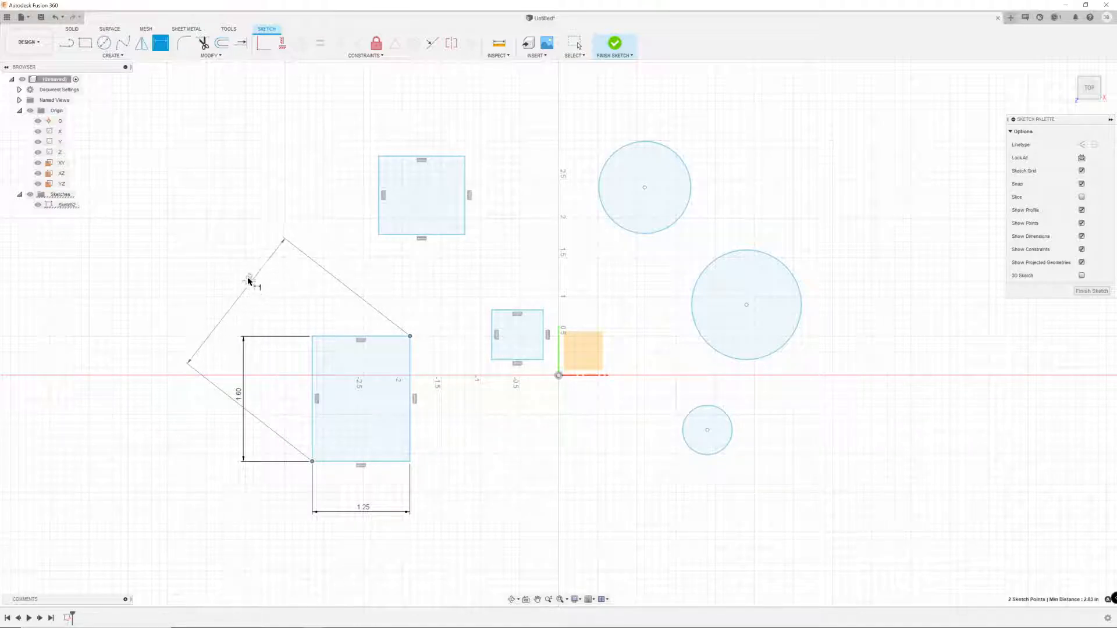
left_click(223, 283)
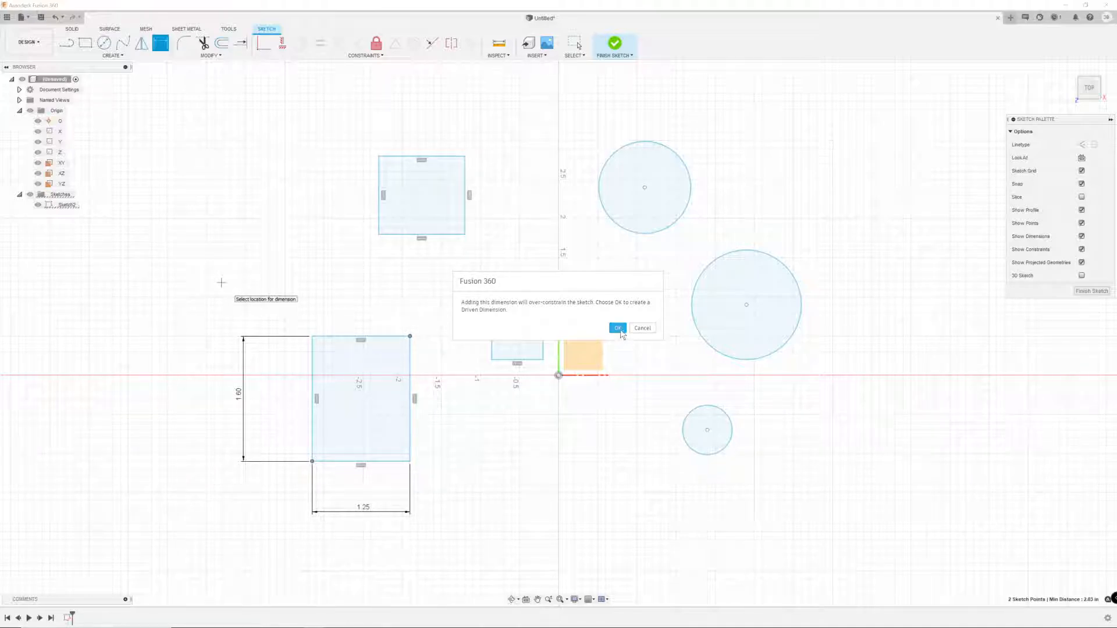
left_click(618, 329)
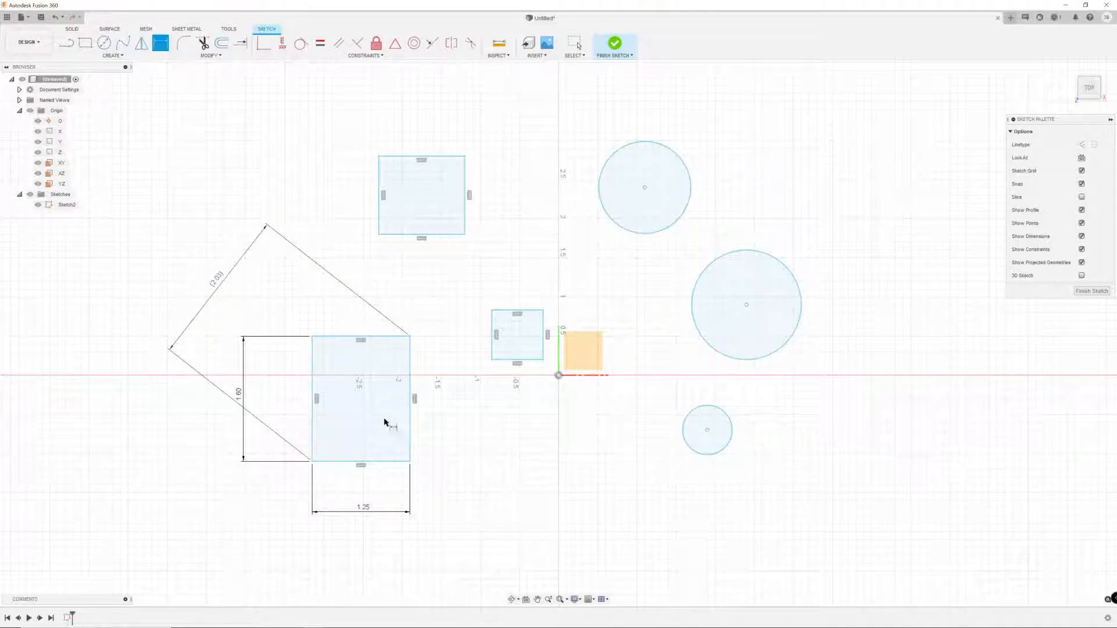
key("Escape")
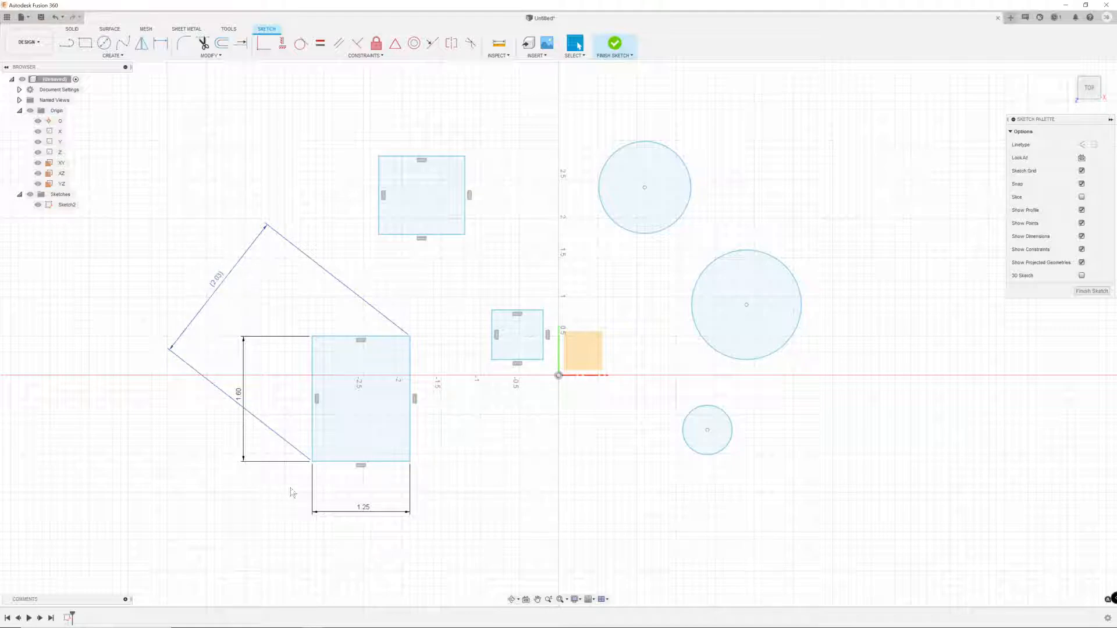
- Set the largest rectangle's width to 1.6 in and delete its driven diagonal dimension
double_click(367, 507)
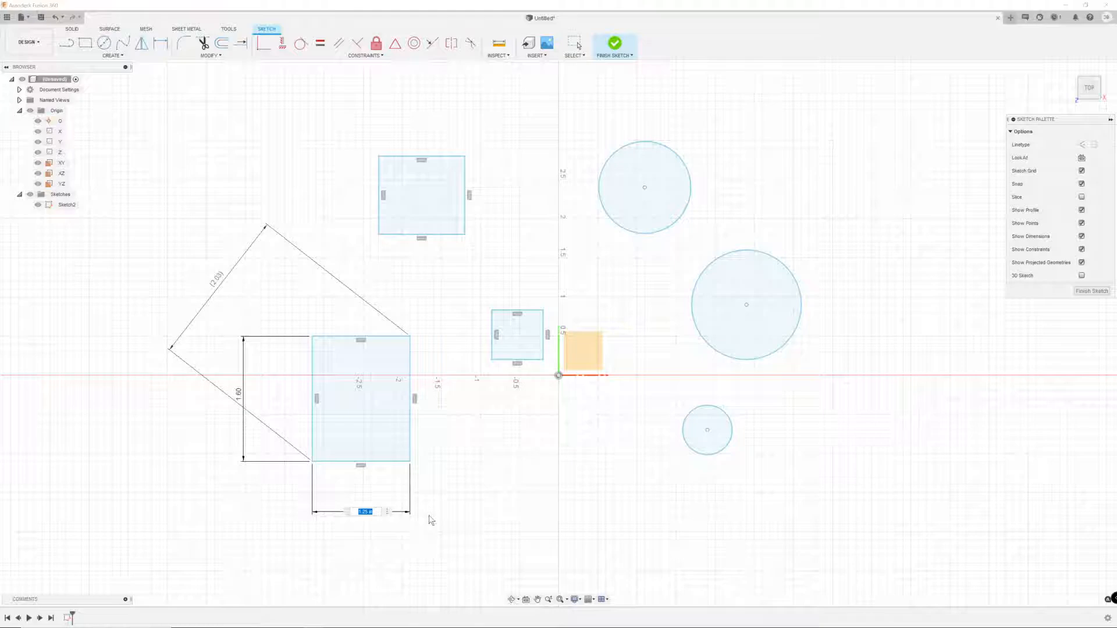
type("1.6")
key("Return")
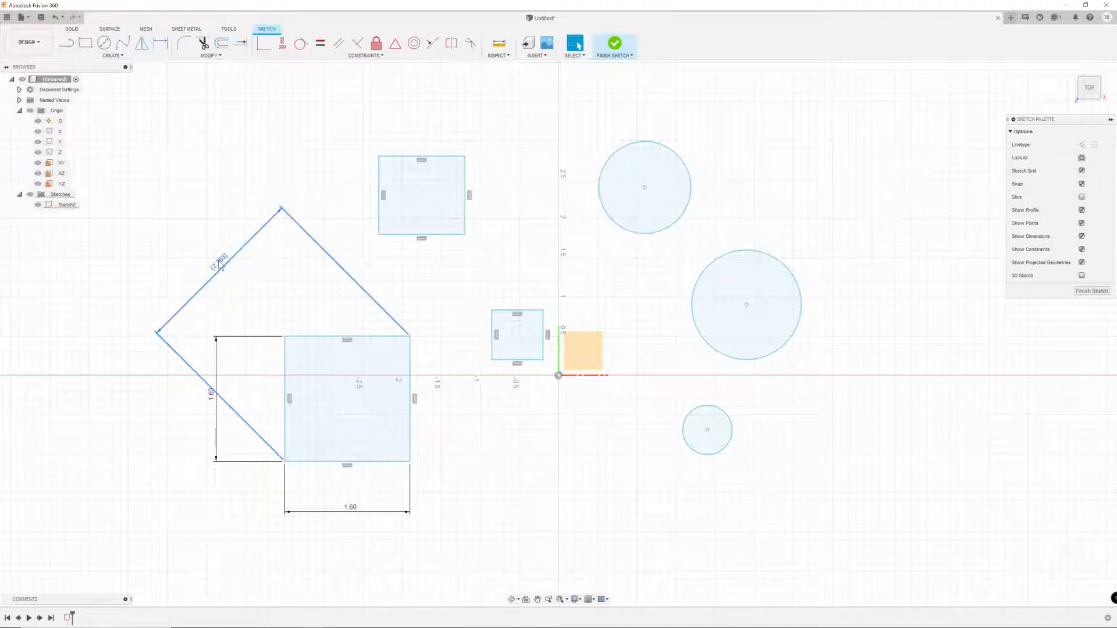
key("Delete")
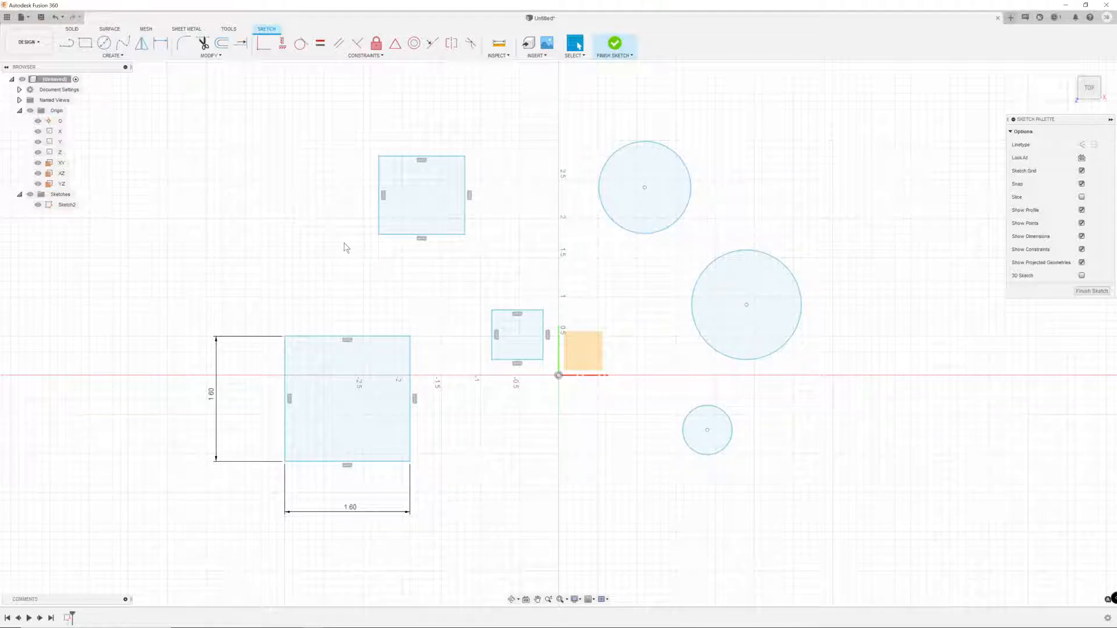
- Dimension the upper circle's diameter as 1.25 in
key("d")
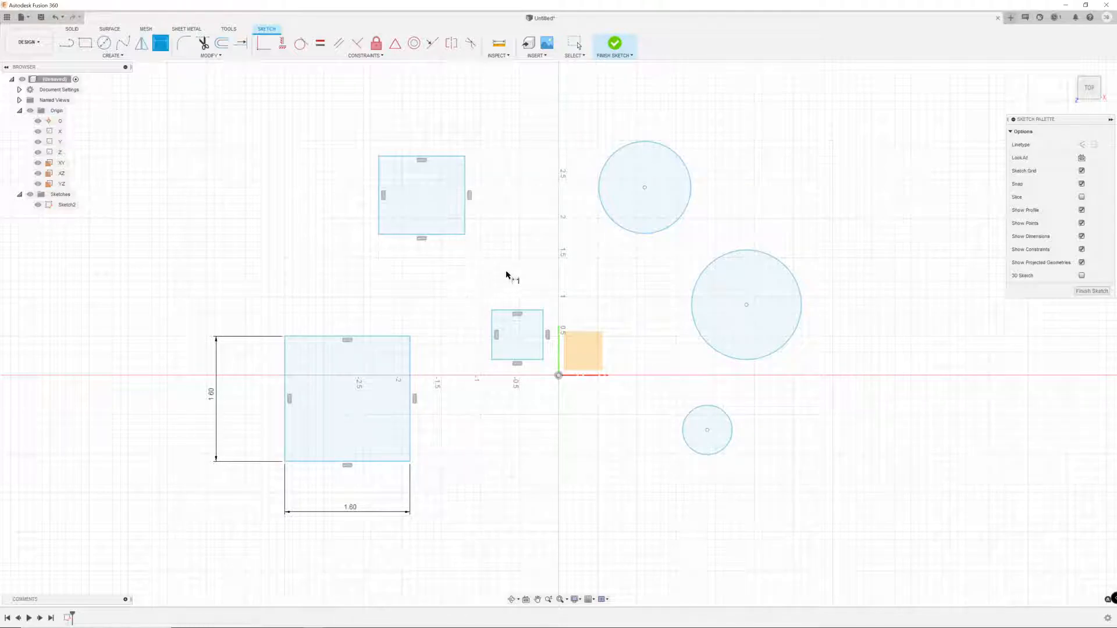
left_click(671, 153)
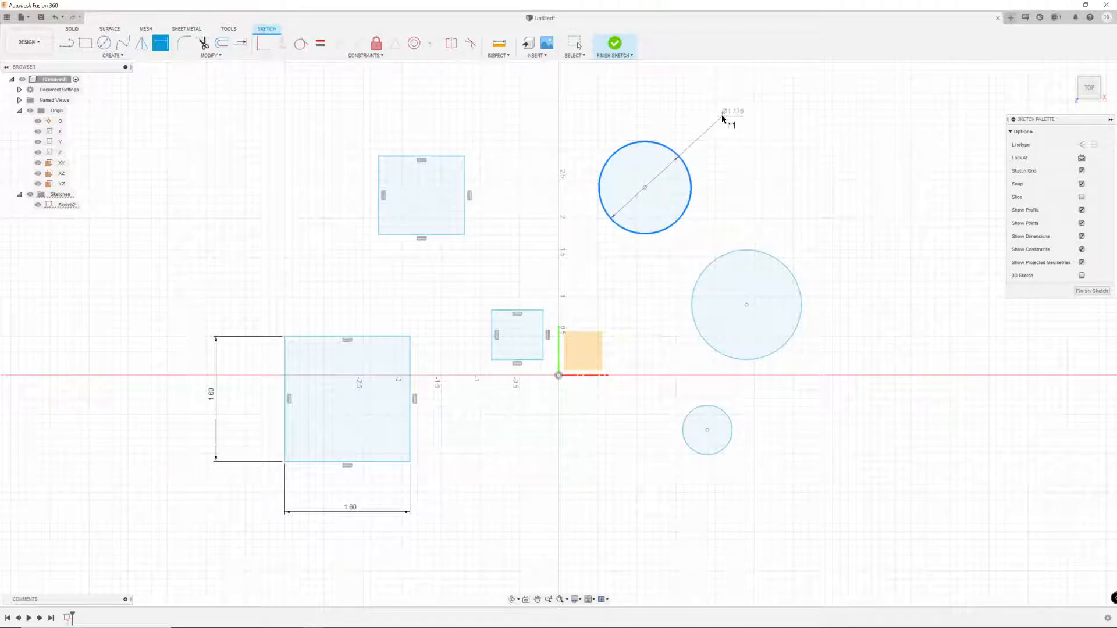
left_click(723, 119)
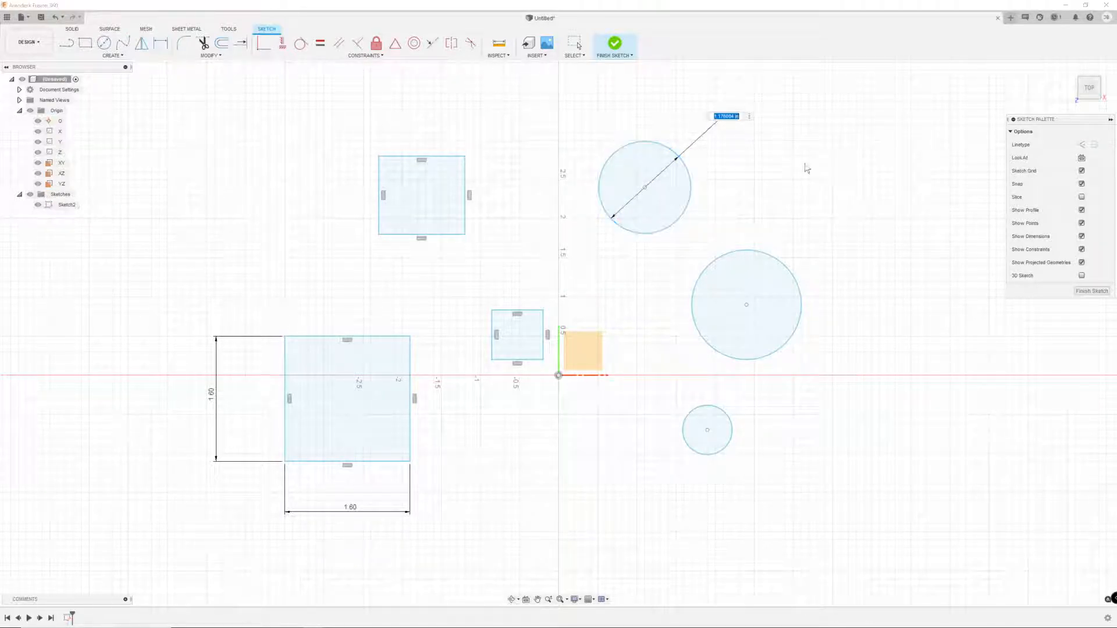
type("1.25")
key("Return")
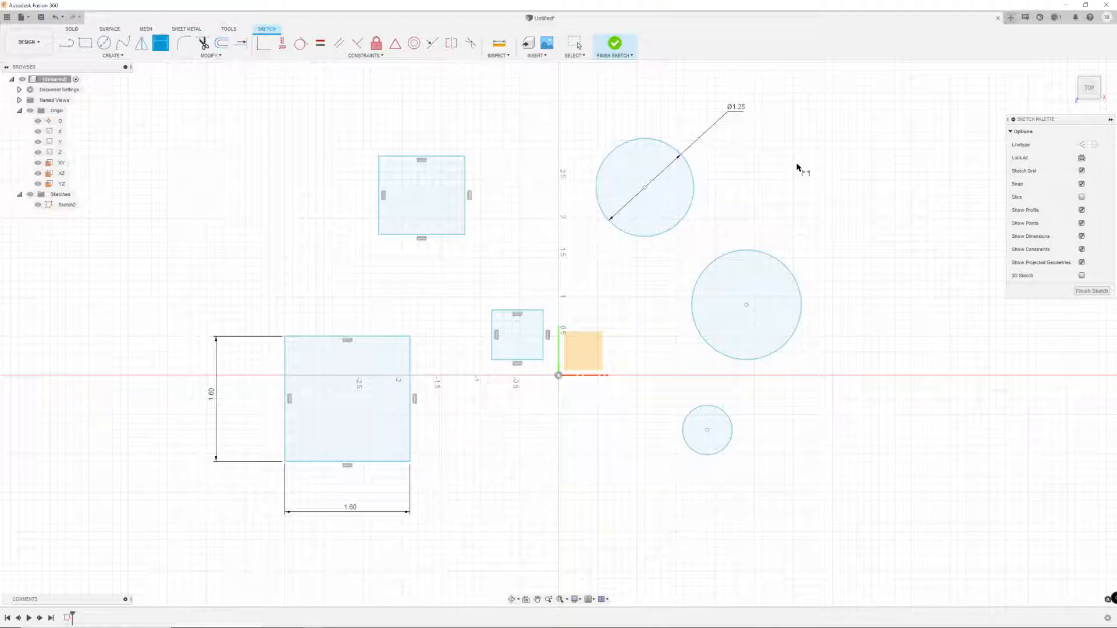
- Dimension the middle circle's diameter as 1.5 in
left_click(801, 295)
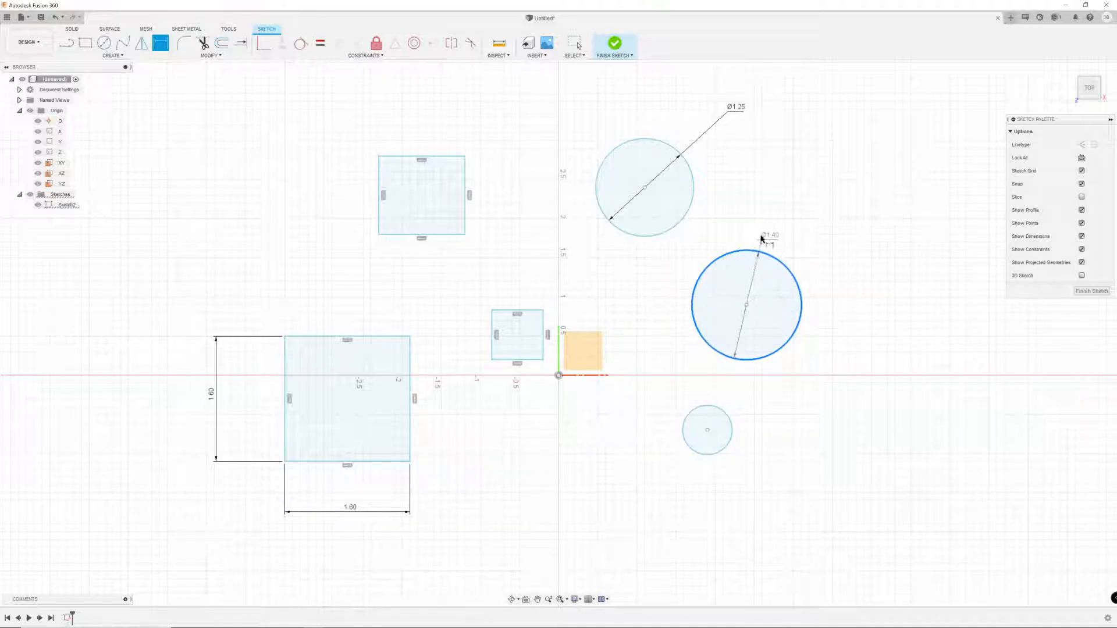
left_click(838, 224)
type("1.5")
key("Return")
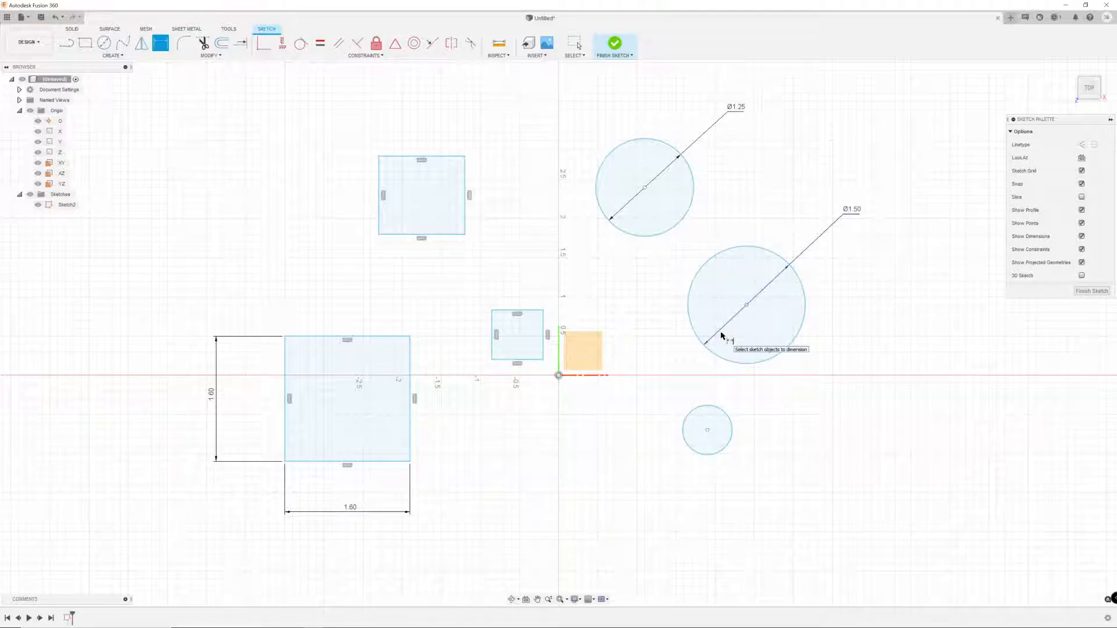
- Dimension the horizontal distance between the upper circle's center and the sketch origin as 1 in, placing the dimension above the circle
left_click(646, 188)
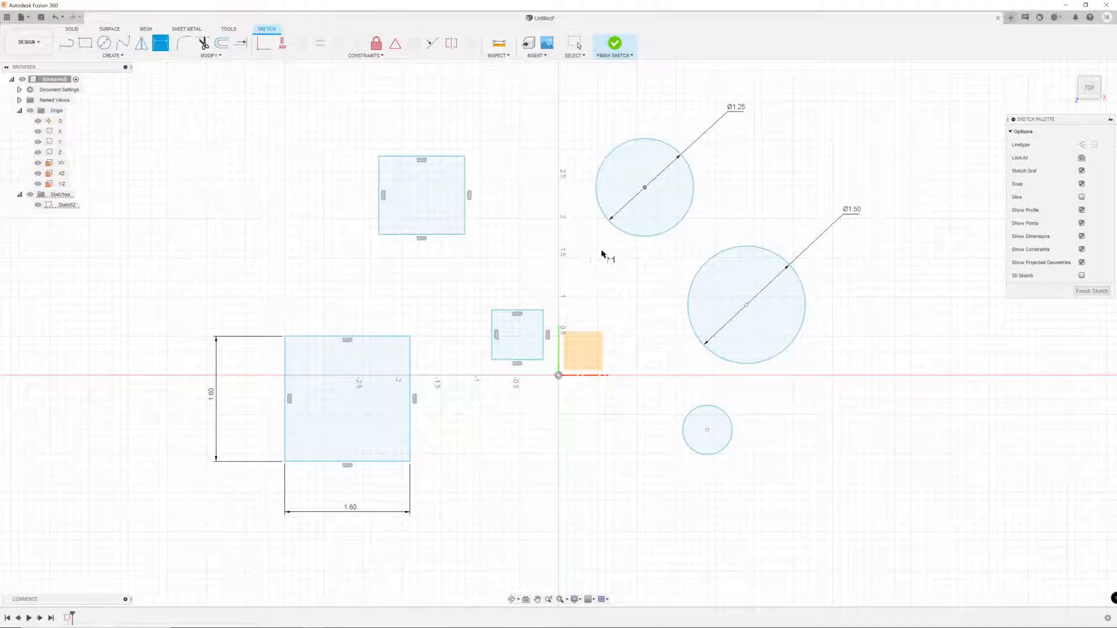
left_click(559, 376)
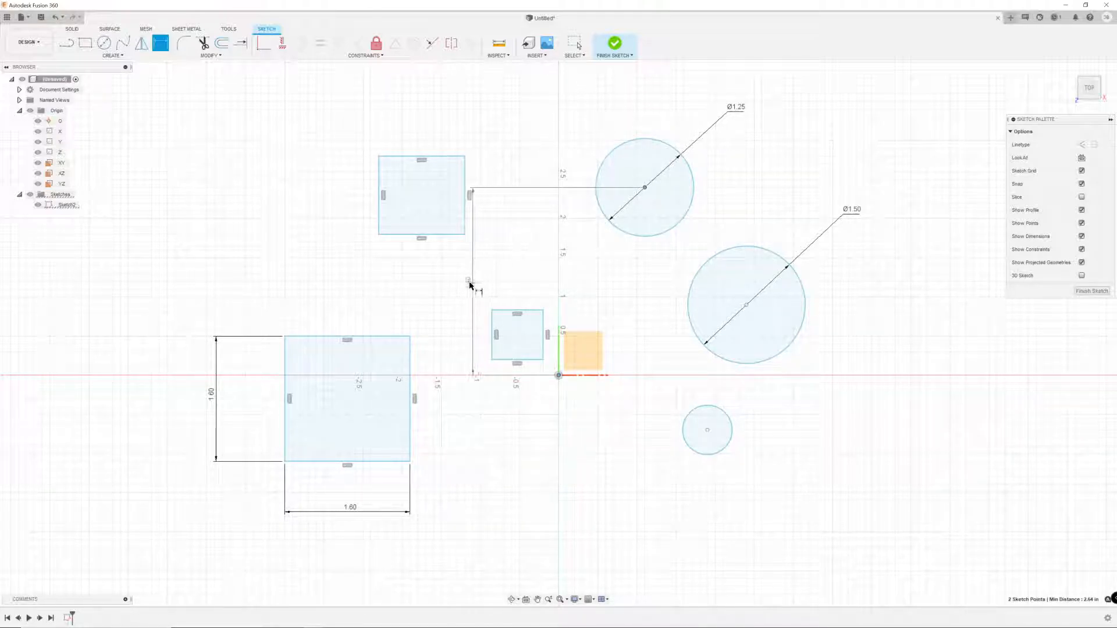
left_click(600, 106)
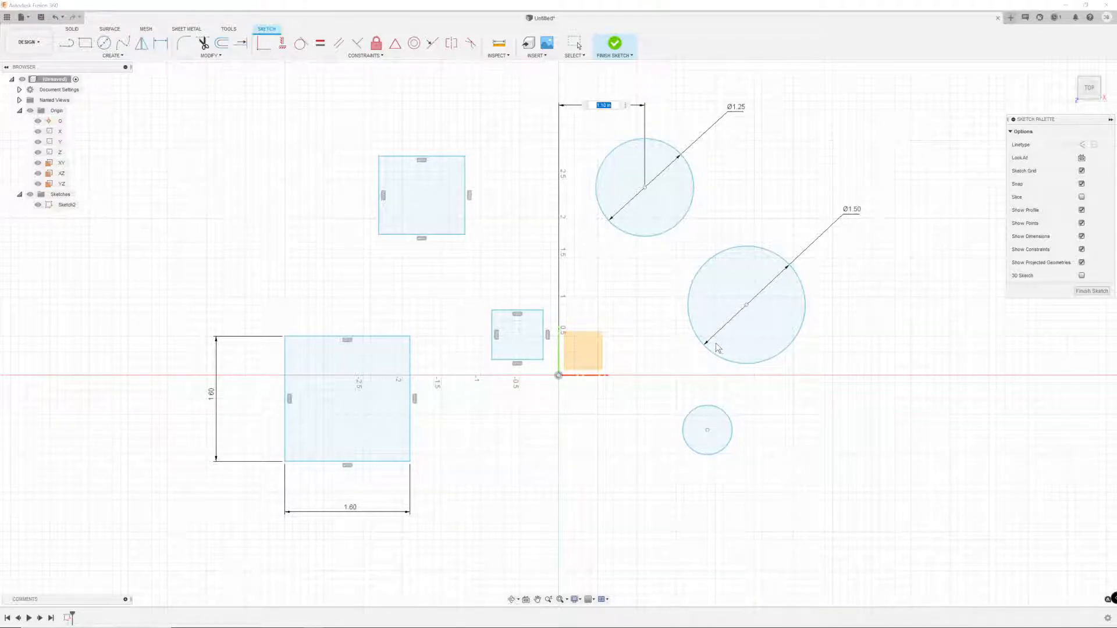
type("1")
key("Return")
- Dimension the horizontal distance between the centers of the upper and middle circles as 1 in
left_click(637, 188)
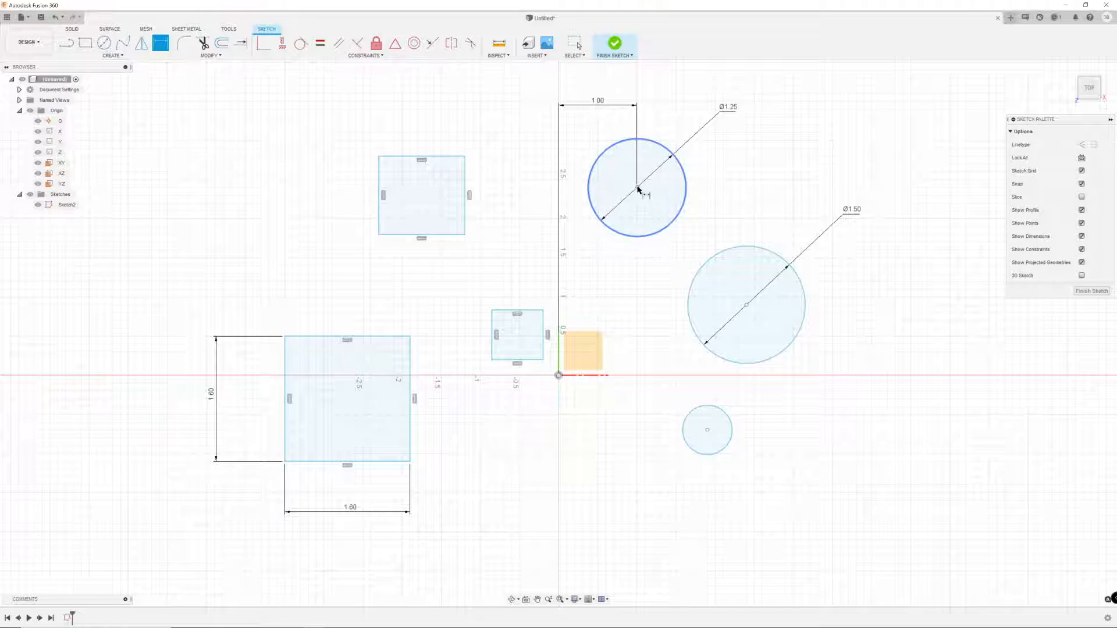
left_click(747, 305)
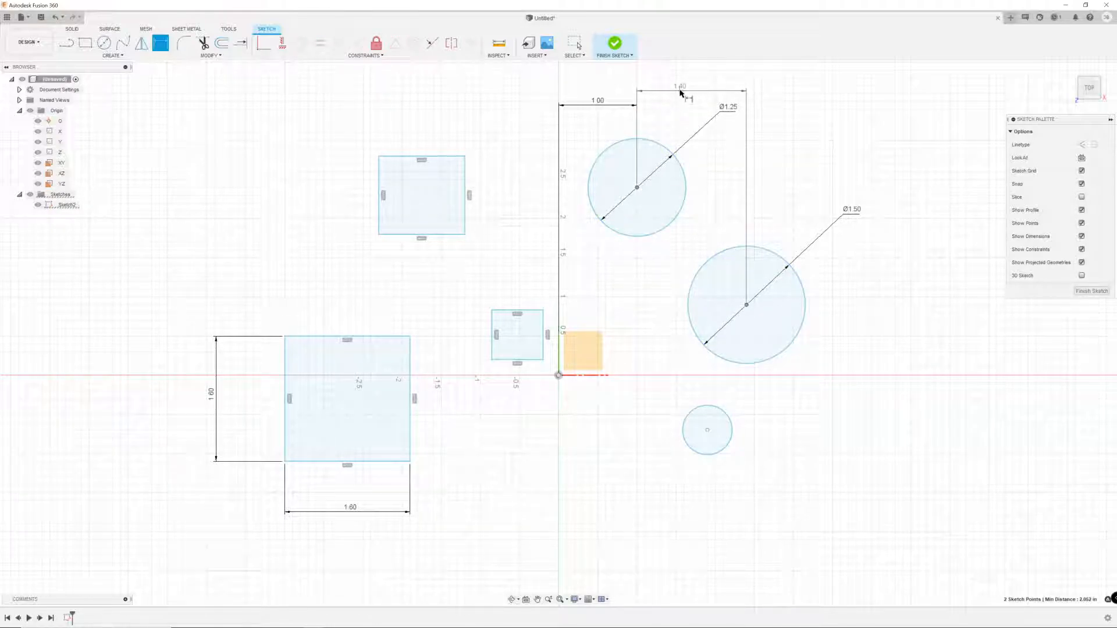
left_click(680, 90)
type("1.40")
key("Return")
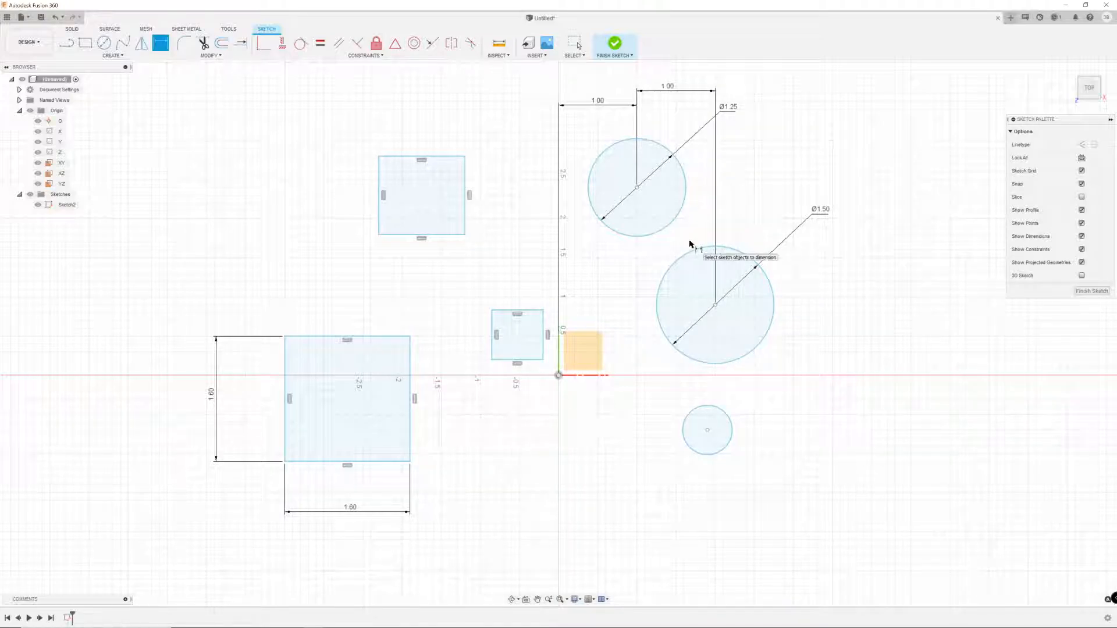
- Move the center-to-center dimension down in line with the adjacent origin-to-circle dimension, then leave the dimension command
left_click_drag(669, 92, 673, 108)
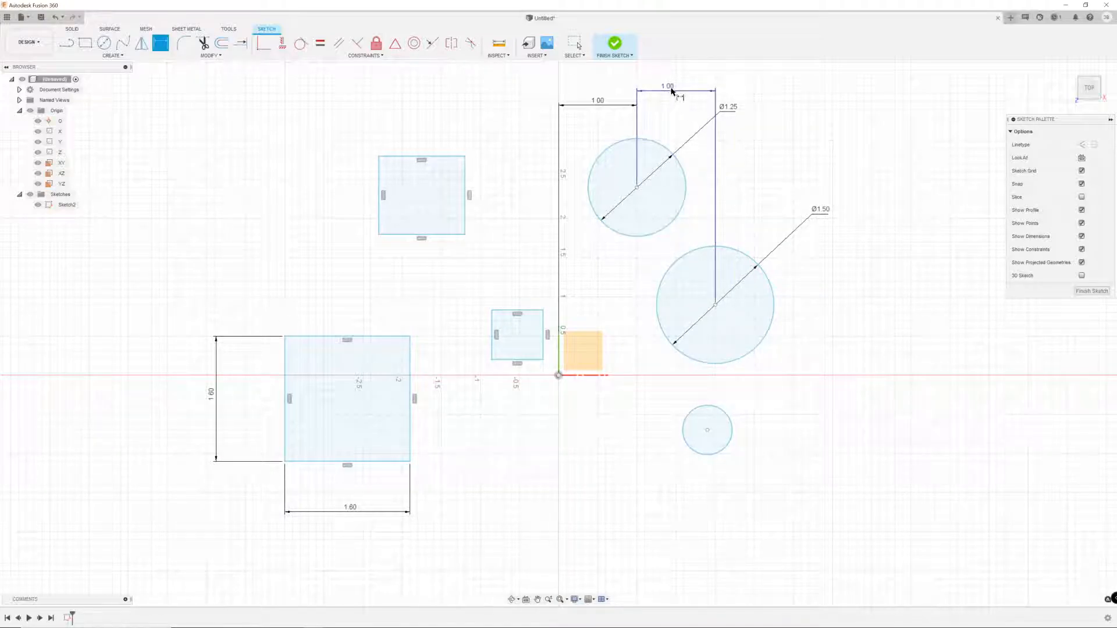
key("Escape")
key("d")
key("Escape")
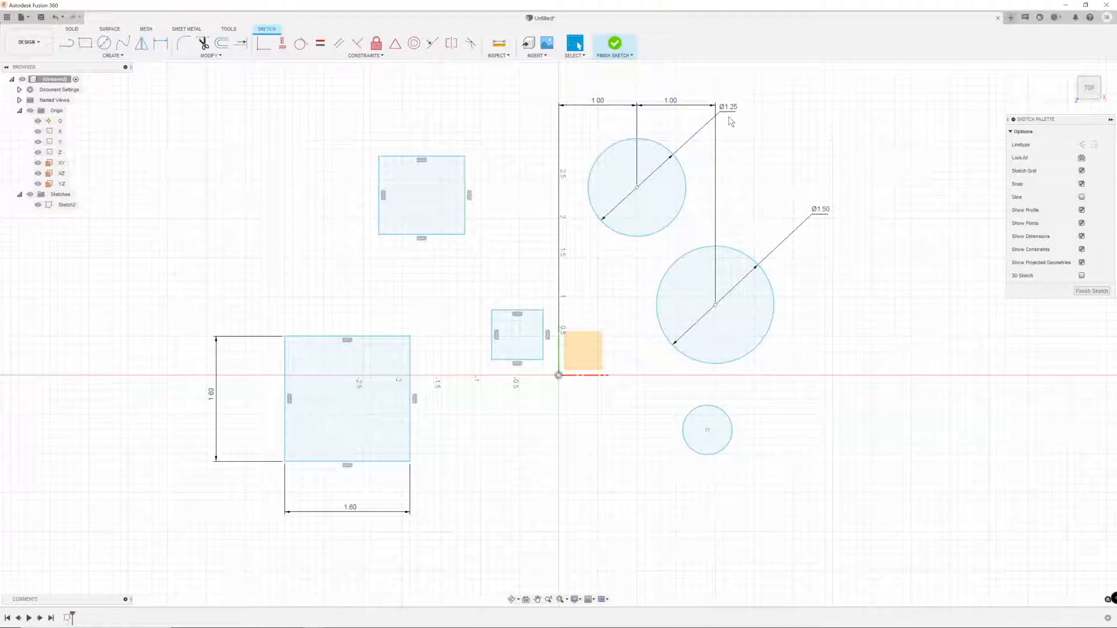
- Move the diameter dimensions of the upper and middle circles close to the outer edges of their own circles
left_click_drag(730, 112, 694, 127)
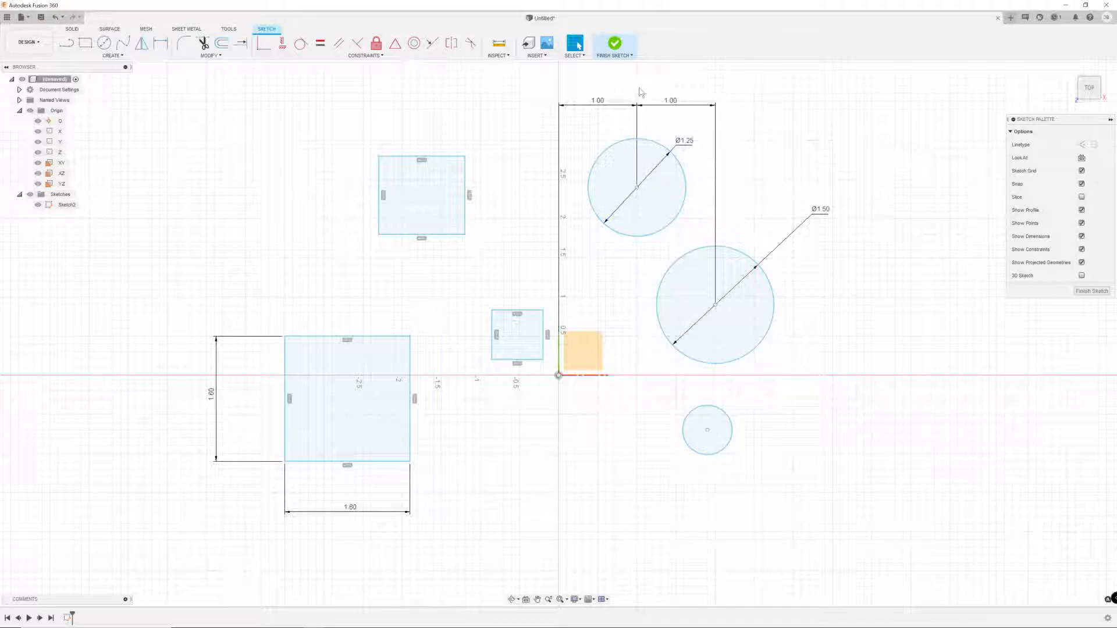
left_click_drag(821, 210, 579, 93)
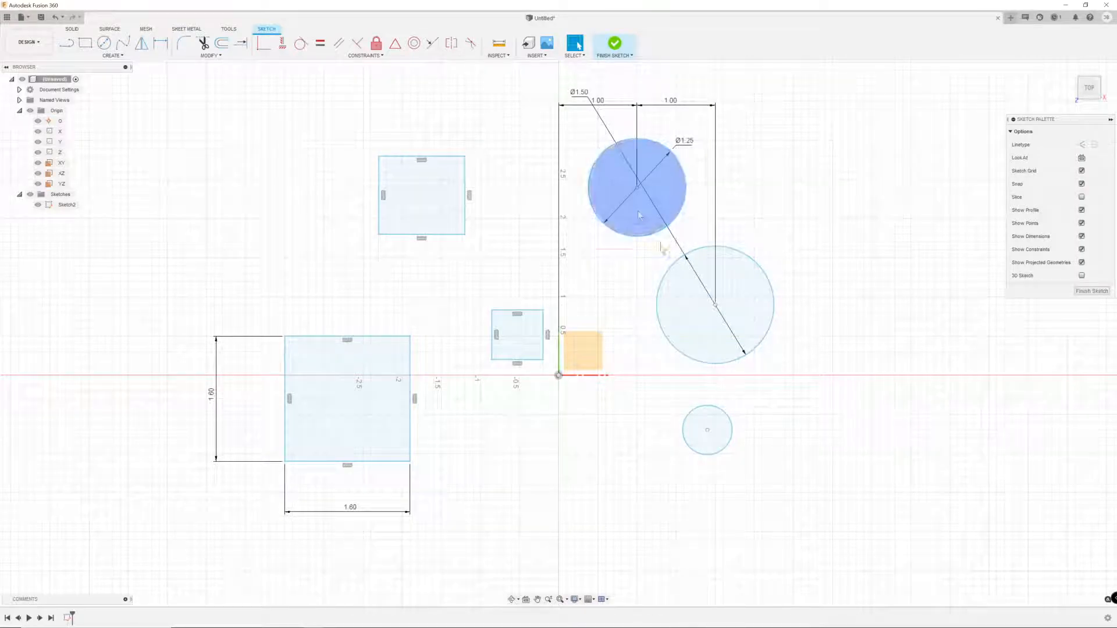
left_click_drag(580, 93, 780, 247)
left_click(680, 333)
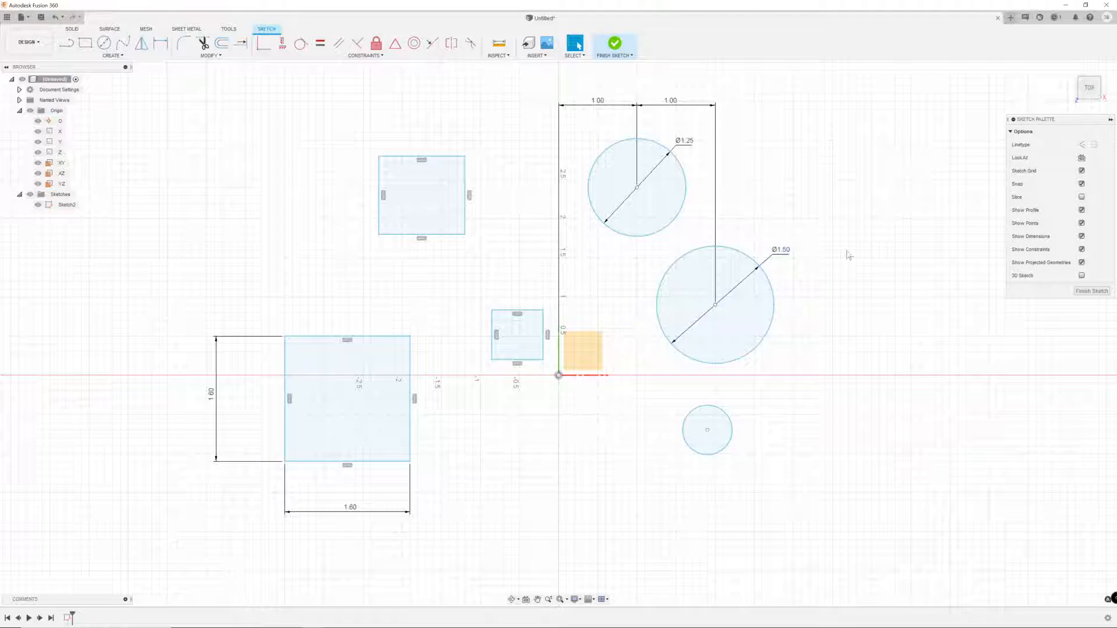
- Move the two 1.00 horizontal distance dimensions down, closer to the top of the upper circle
left_click_drag(597, 100, 602, 125)
left_click_drag(678, 112, 678, 131)
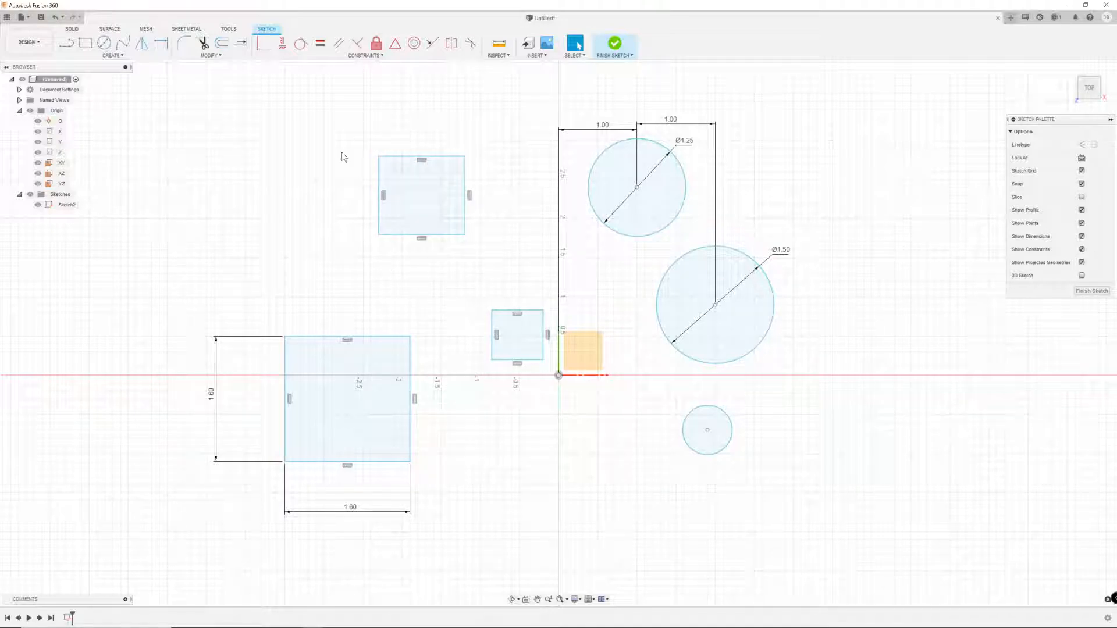
key("d")
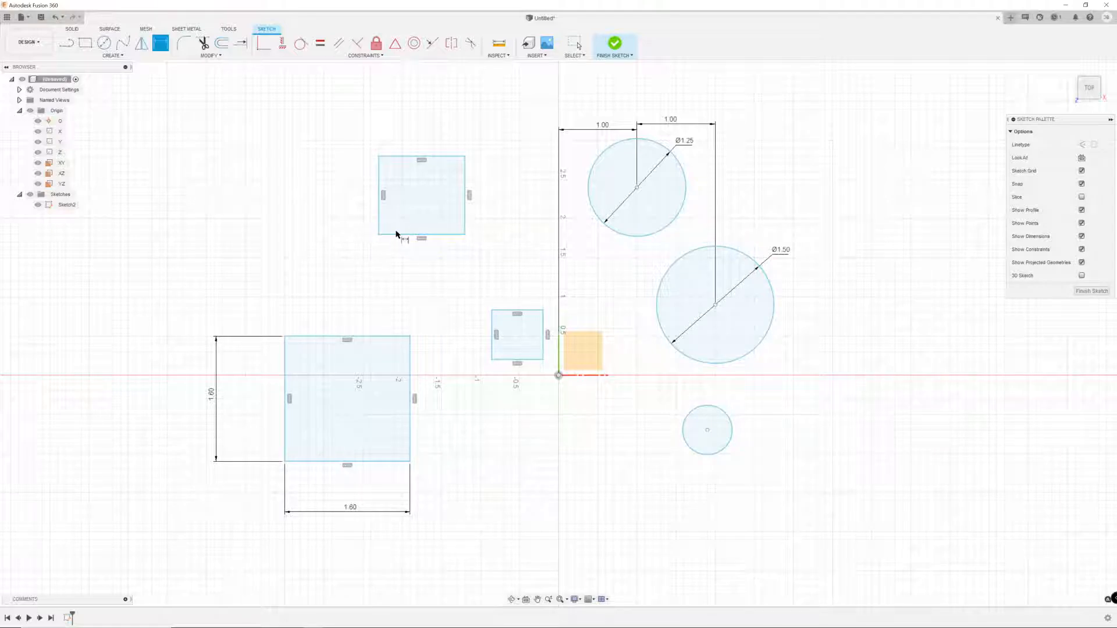
key("Escape")
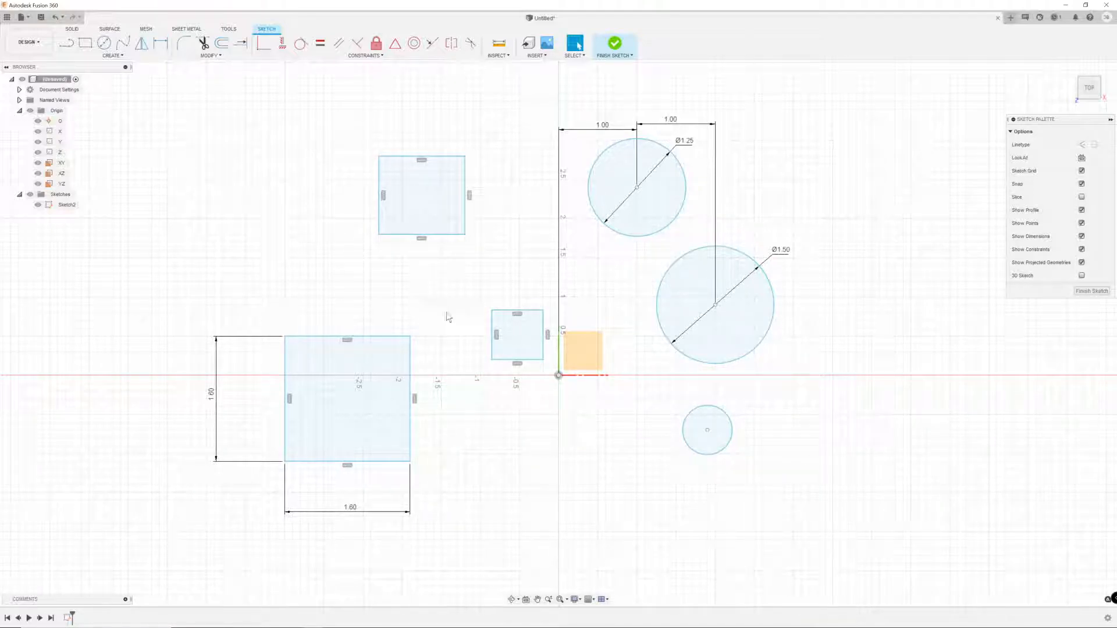
- Draw a closed five-sided polygon of connected lines below the origin, with a horizontal bottom edge
key("l")
left_click(486, 497)
left_click(543, 438)
left_click(624, 467)
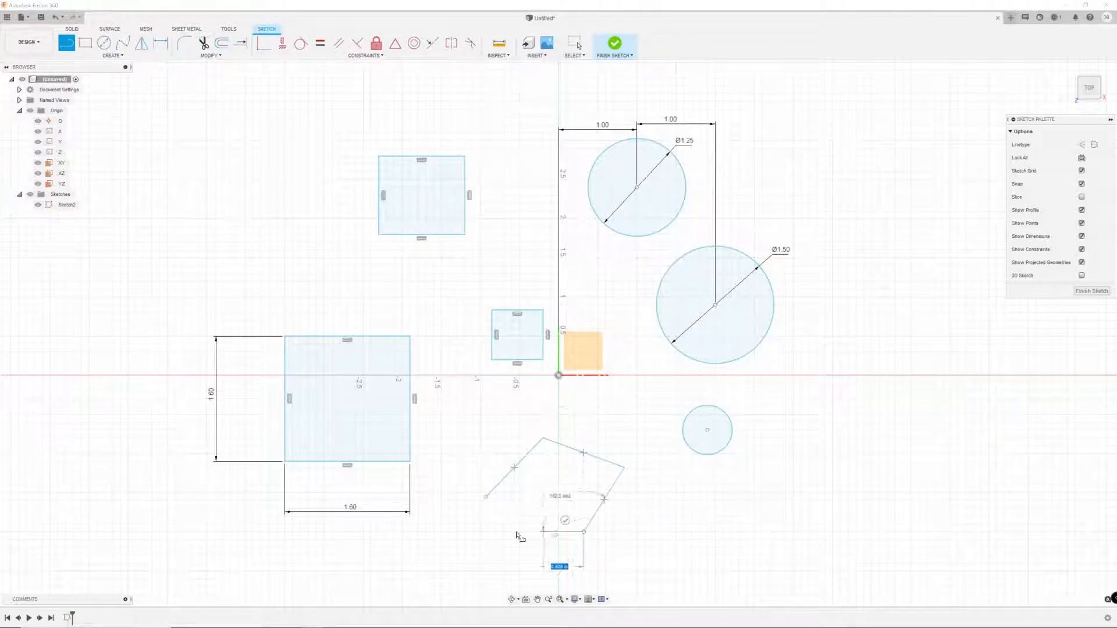
left_click(504, 532)
left_click(486, 497)
key("Escape")
key("Escape")
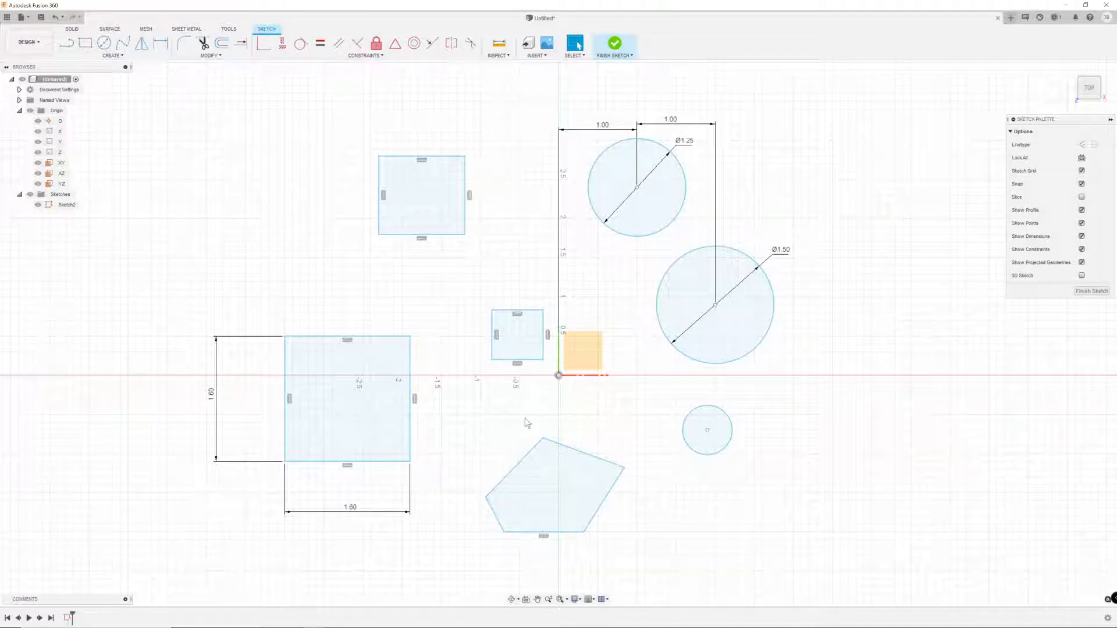
- Reshape the undimensioned polygon freehand by pulling its geometry, shifting its bottom edge and top corner slightly upward
left_click_drag(526, 455, 635, 558)
left_click_drag(587, 527, 590, 517)
left_click(633, 527)
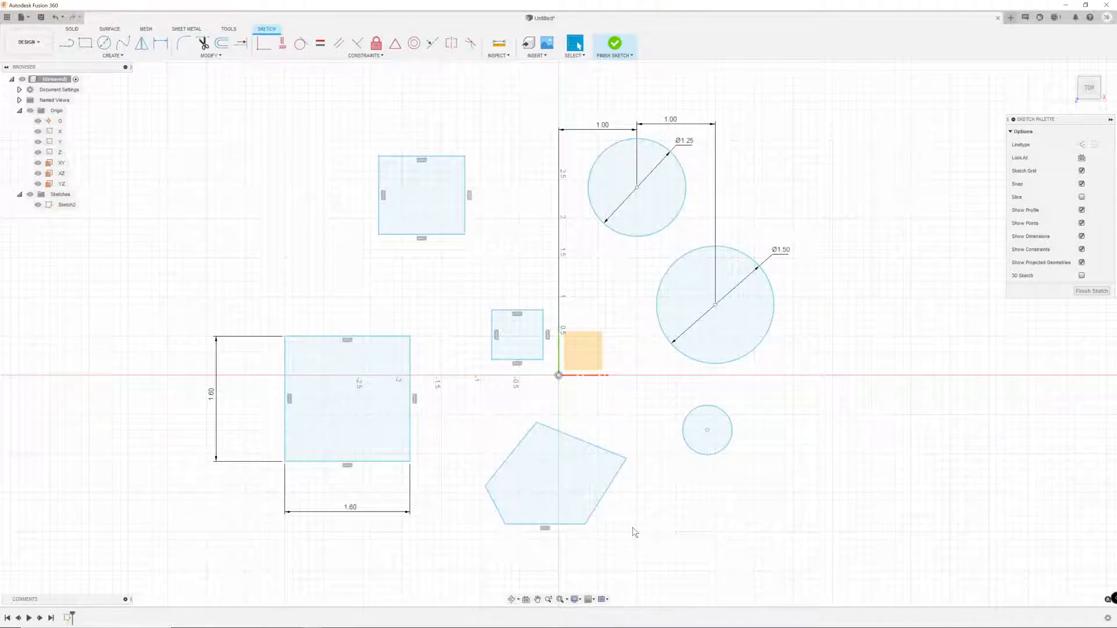
key("d")
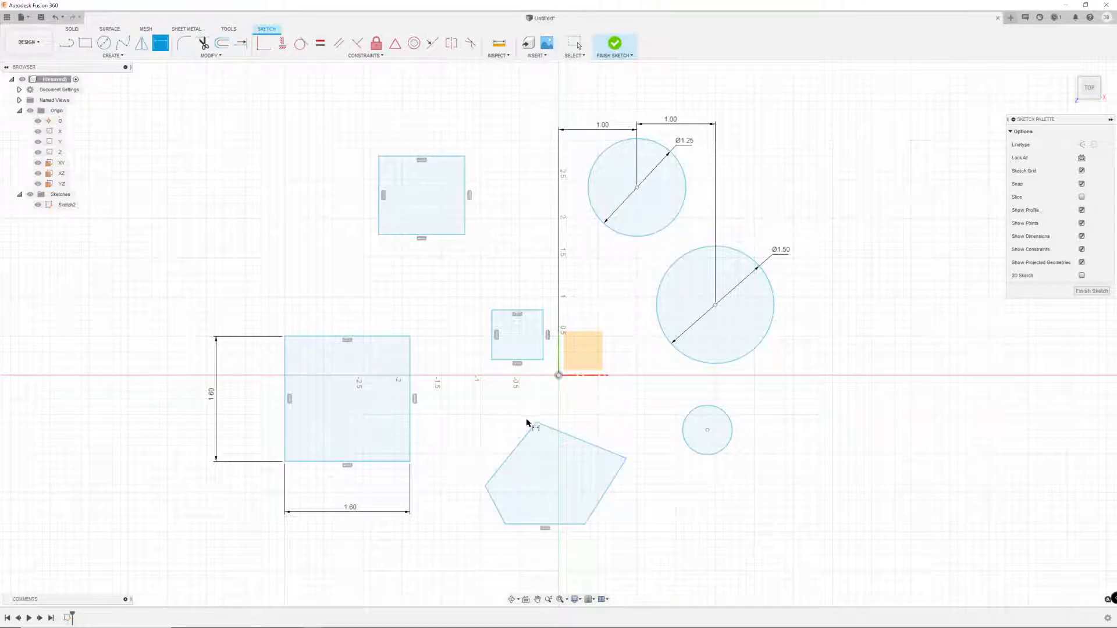
left_click(499, 515)
left_click(526, 524)
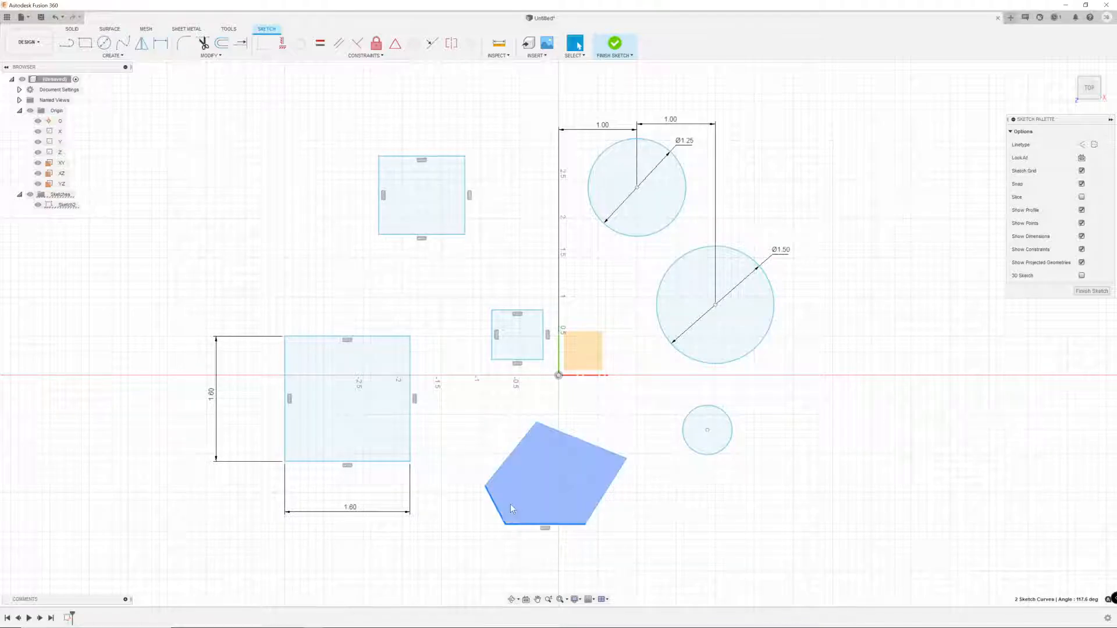
key("Escape")
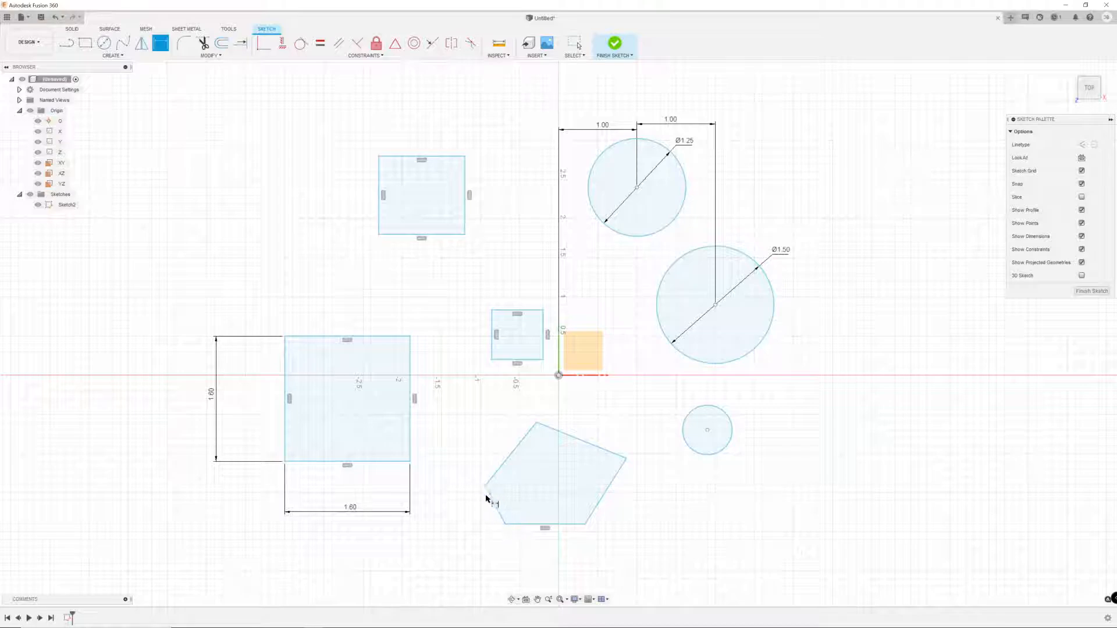
- Dimension the angle between the polygon's lower-left and bottom edges as 120 degrees, and reshape the polygon by pulling the lower-left edge
left_click(500, 514)
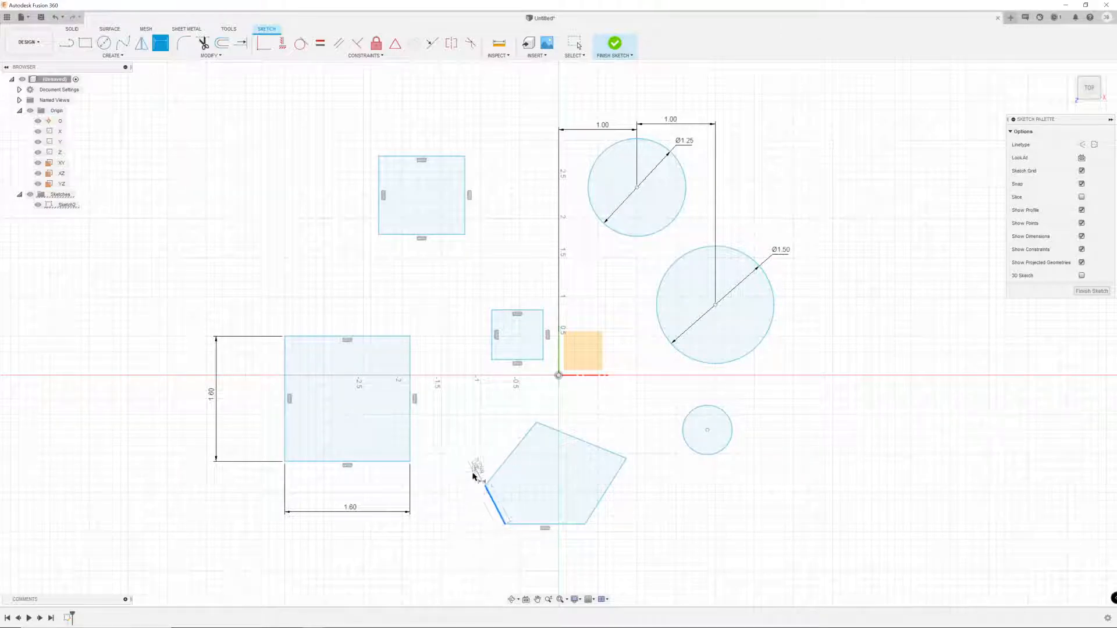
left_click(520, 524)
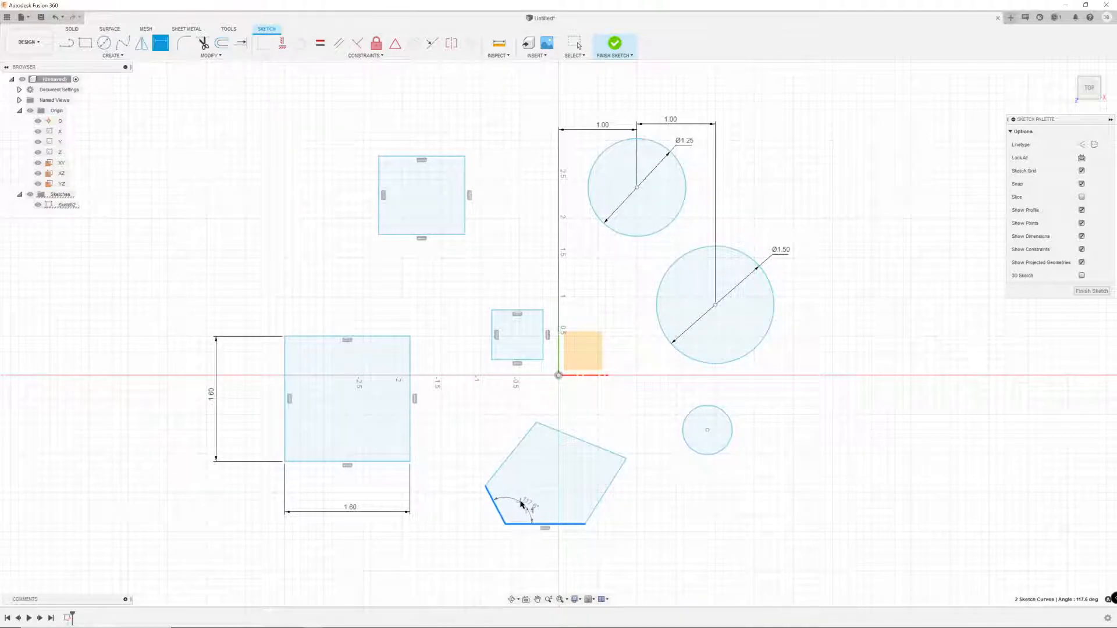
left_click(521, 504)
type("120")
key("Return")
key("Escape")
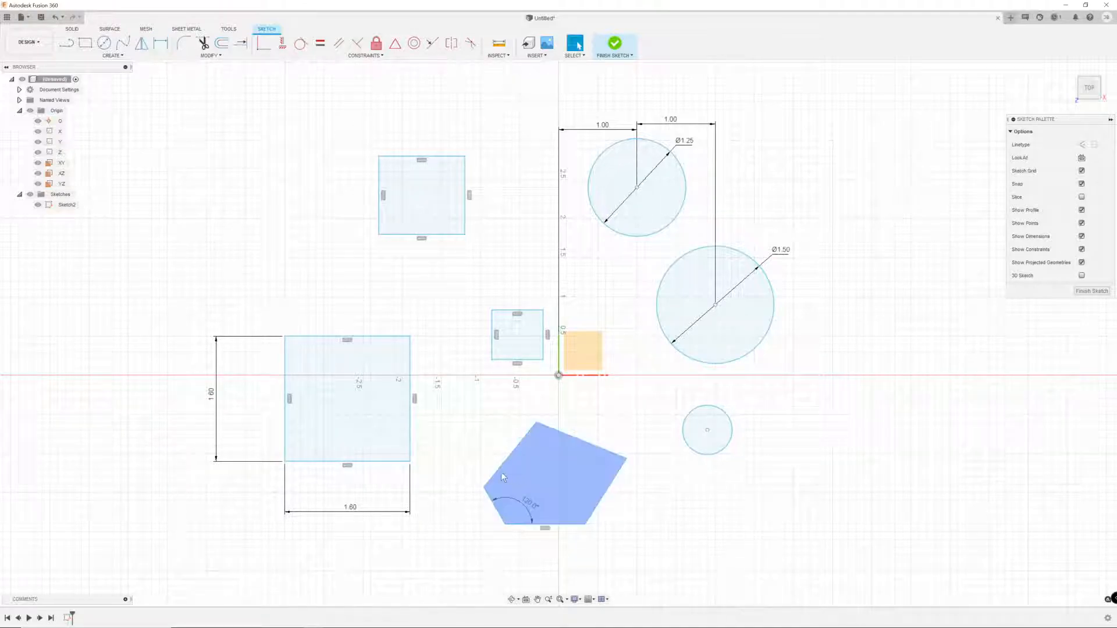
mouse_move(496, 492)
left_mouse_down()
mouse_move(487, 500)
mouse_move(532, 510)
mouse_move(531, 532)
mouse_move(500, 497)
left_mouse_up()
left_click(640, 499)
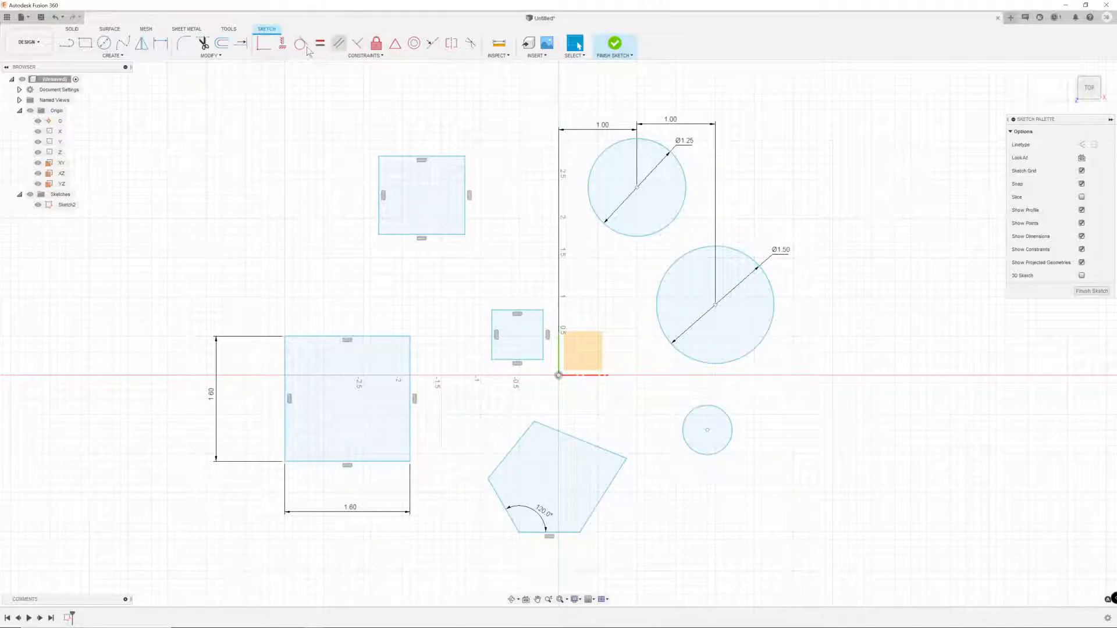
- Stretch the upper rectangle downward by its lower-left corner and make that corner coincident with the dimensioned square's upper-right corner
left_click(263, 45)
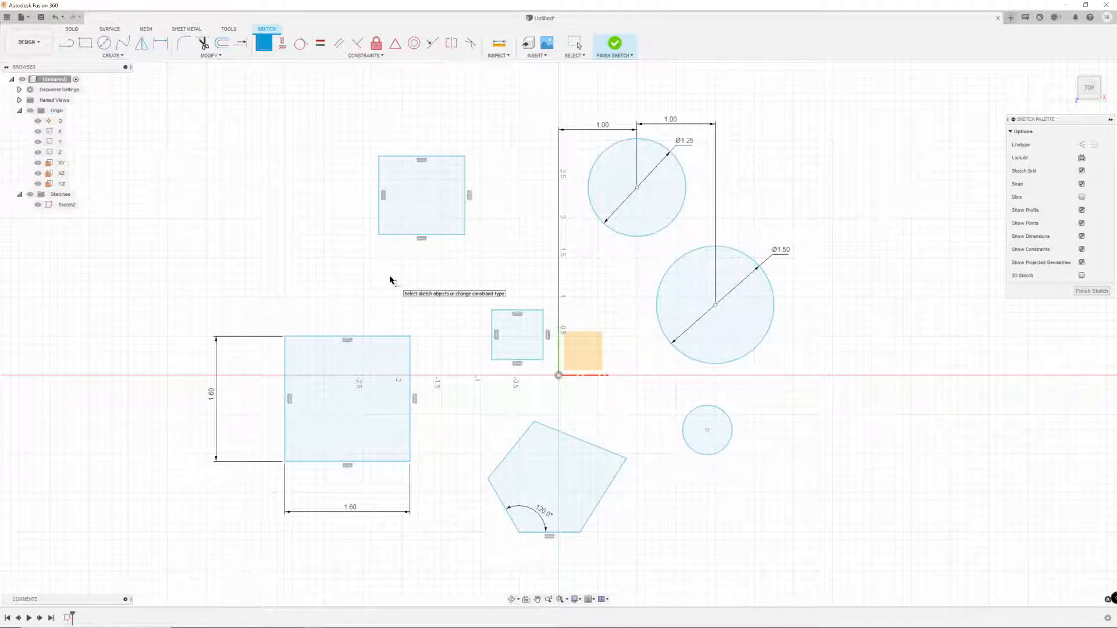
key("Escape")
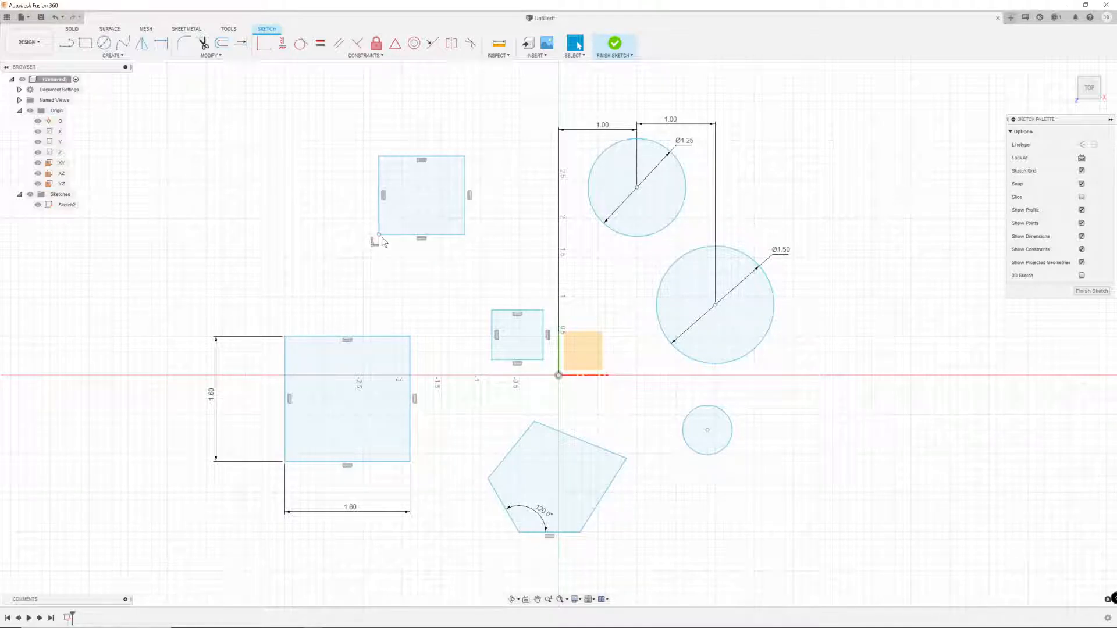
mouse_move(379, 235)
left_mouse_down()
mouse_move(347, 258)
mouse_move(364, 253)
mouse_move(371, 312)
mouse_move(331, 334)
mouse_move(413, 339)
mouse_move(416, 326)
mouse_move(405, 332)
mouse_move(394, 320)
mouse_move(409, 338)
mouse_move(315, 338)
mouse_move(395, 325)
left_mouse_up()
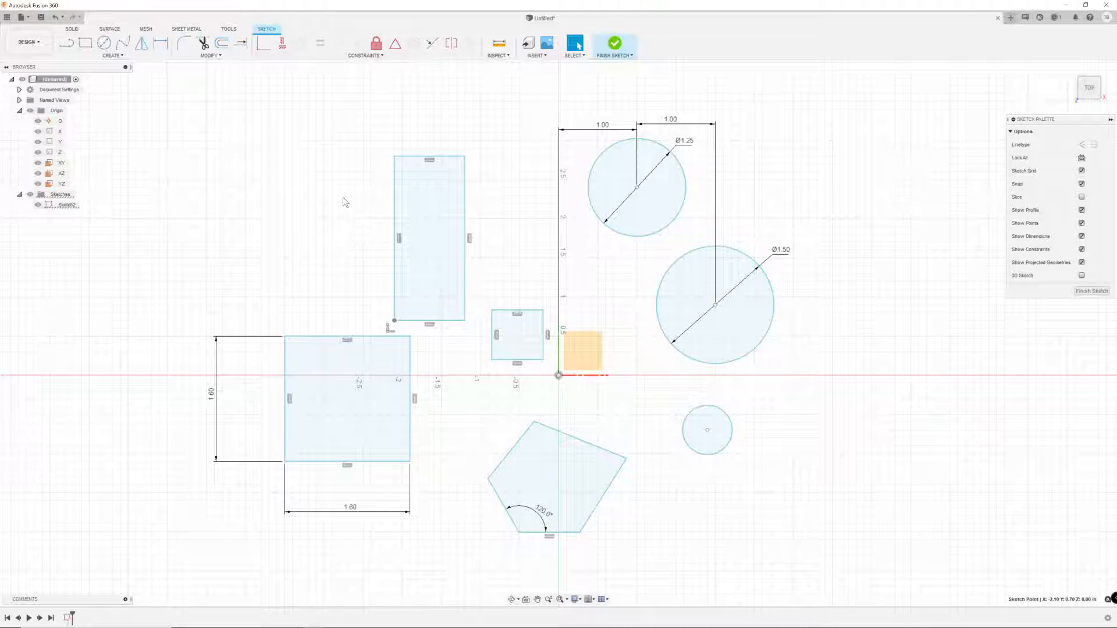
left_click(263, 44)
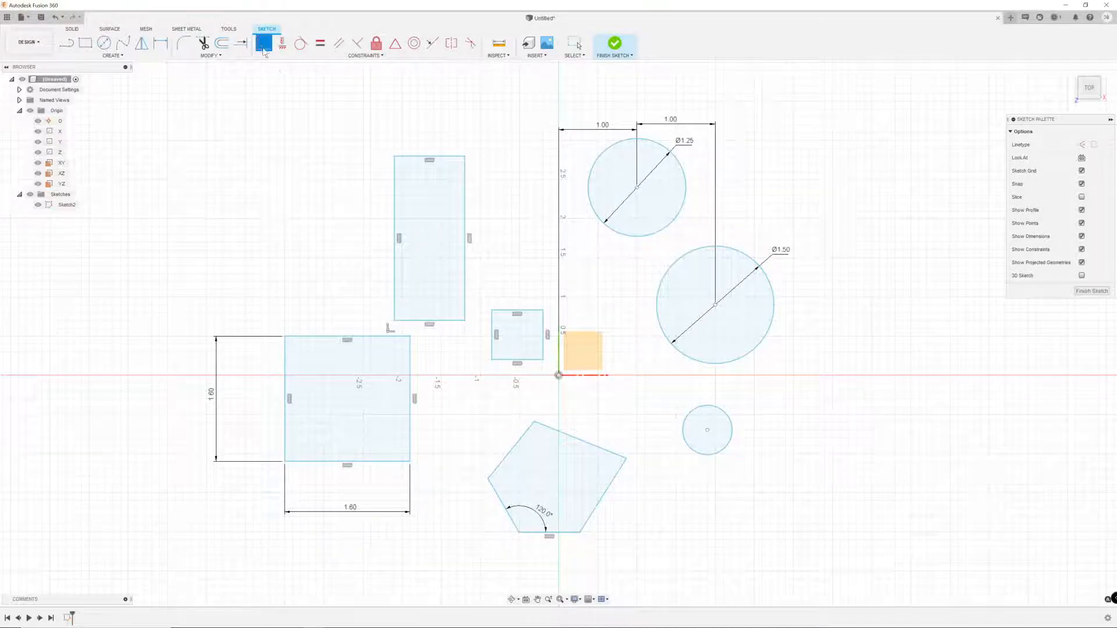
left_click(395, 323)
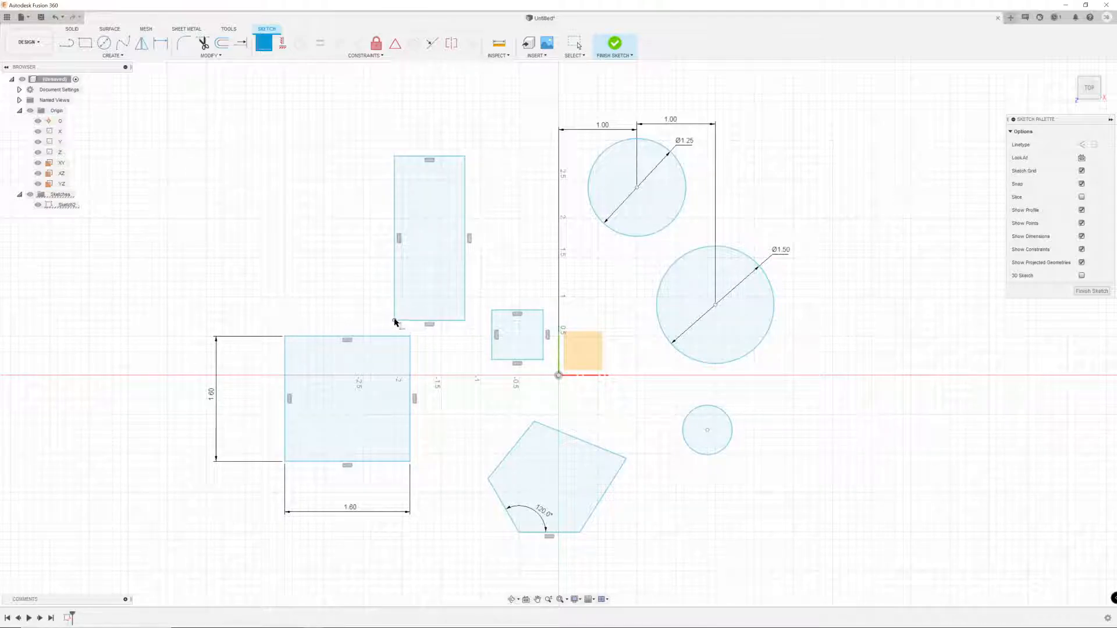
left_click(410, 335)
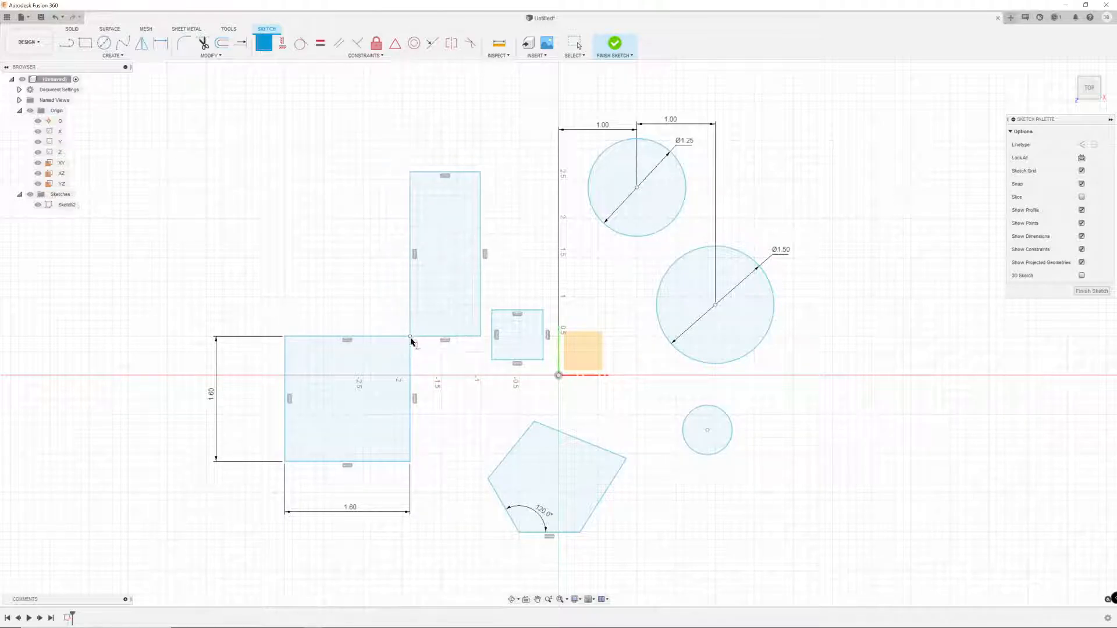
key("Escape")
- Pull the corner shared by the rectangle and the dimensioned square to the left to test the coincident constraint
mouse_move(410, 251)
left_mouse_down()
mouse_move(386, 252)
mouse_move(416, 252)
mouse_move(406, 252)
left_mouse_up()
left_click_drag(422, 336, 393, 332)
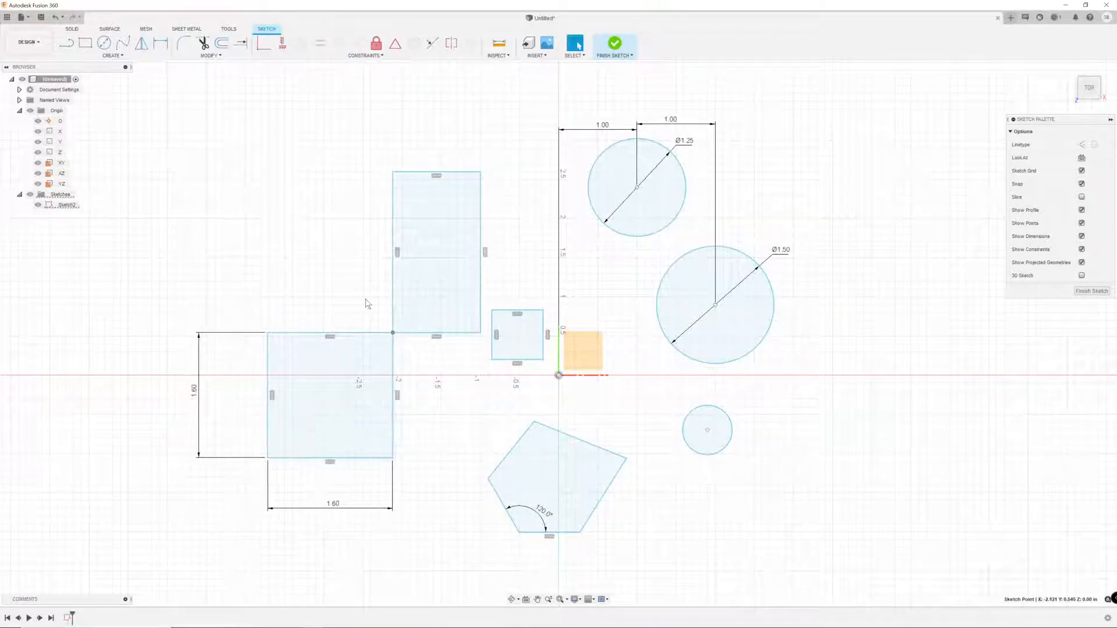
left_click(409, 242)
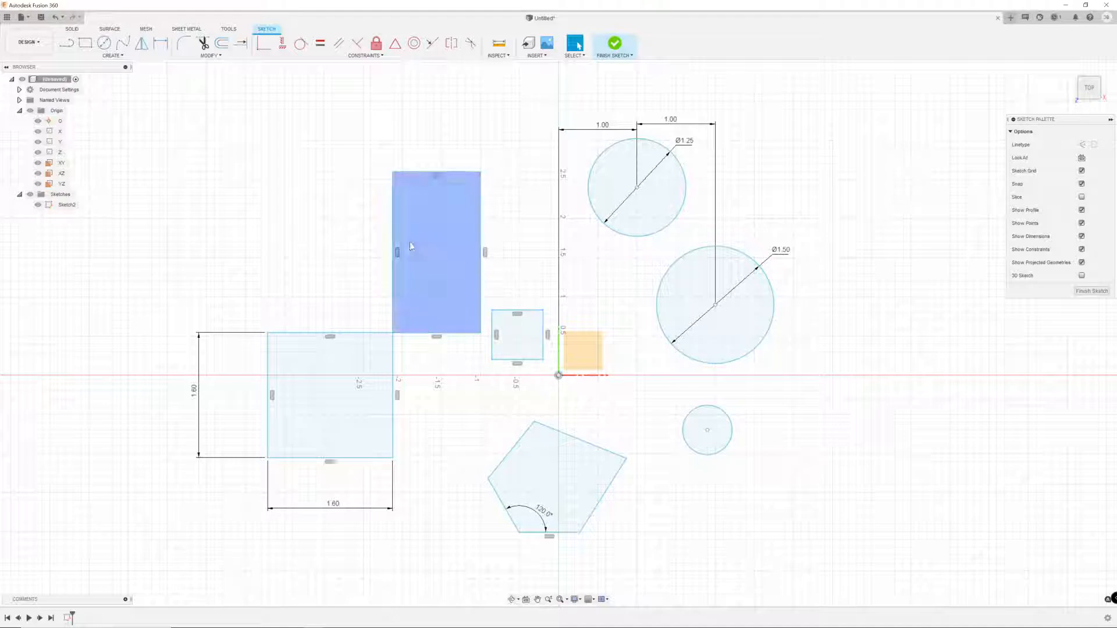
- Make the small circle's center coincident with the polygon's right corner
left_click(262, 49)
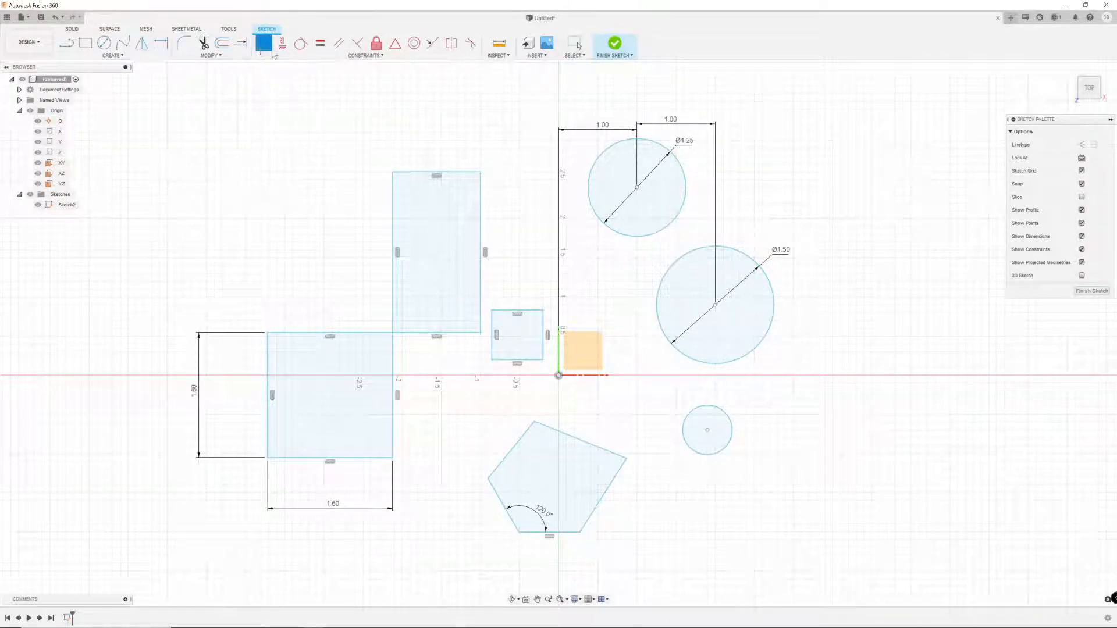
left_click(708, 432)
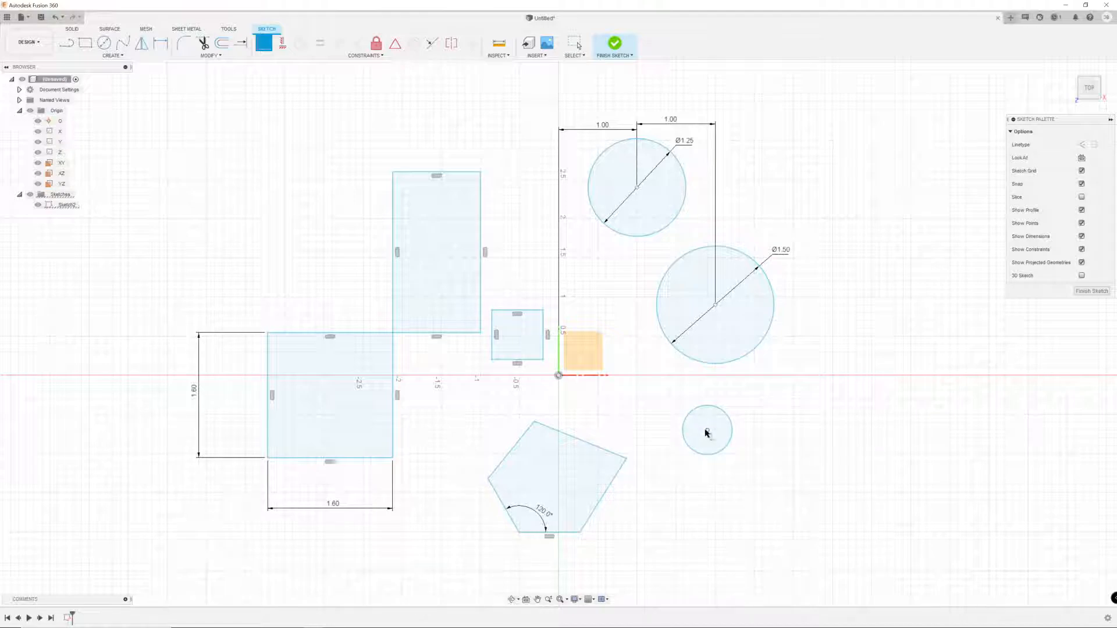
left_click(626, 460)
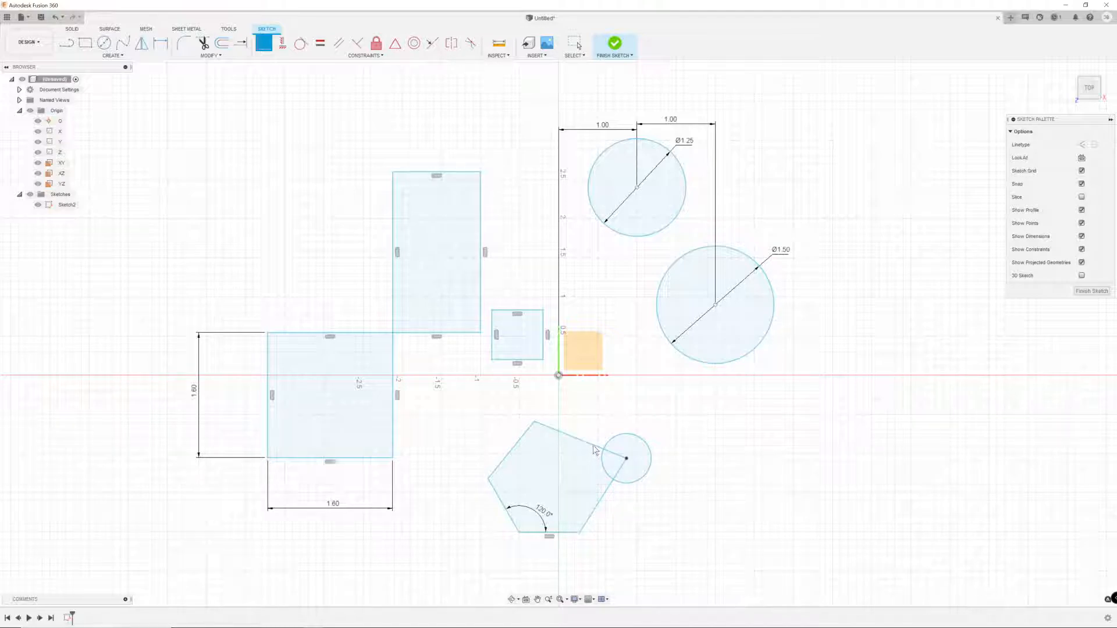
key("Escape")
- Pull the polygon's right-hand edges and the attached circle to test their coincident connection
left_click_drag(589, 443, 571, 446)
left_click_drag(608, 490, 639, 462)
left_click(651, 436)
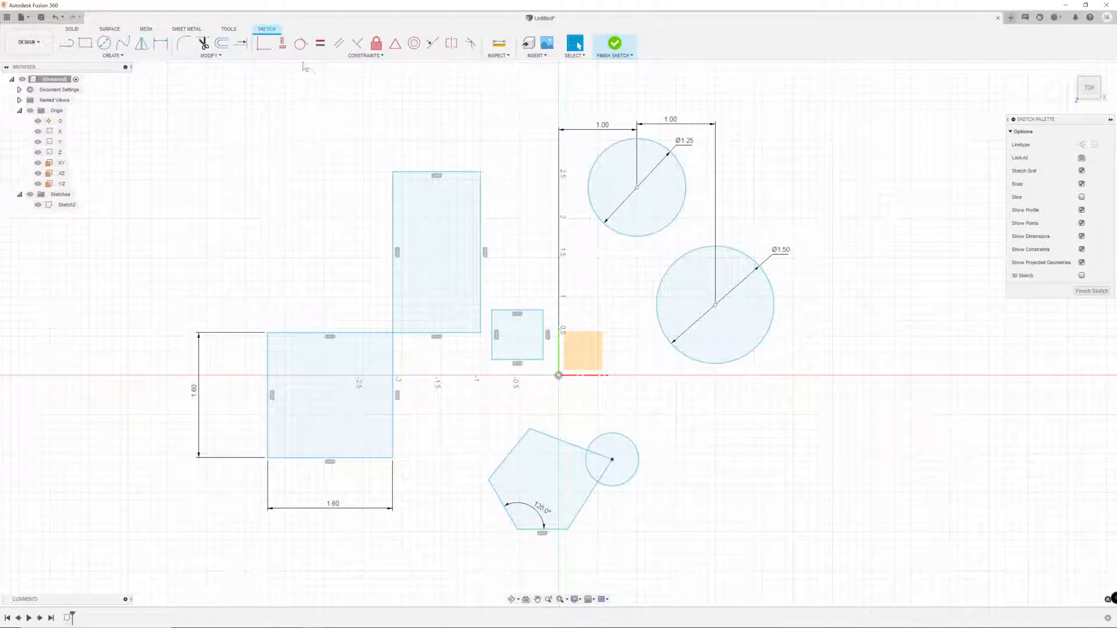
- Make the small rectangle's lower-right corner coincident with the sketch origin
left_click(264, 42)
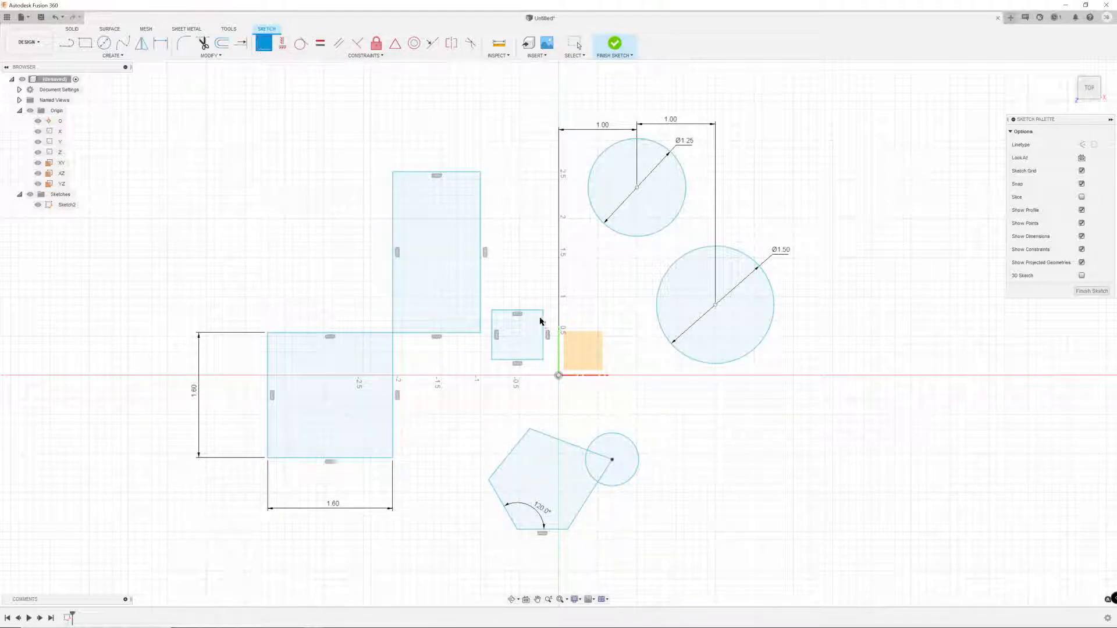
left_click(543, 360)
left_click(559, 375)
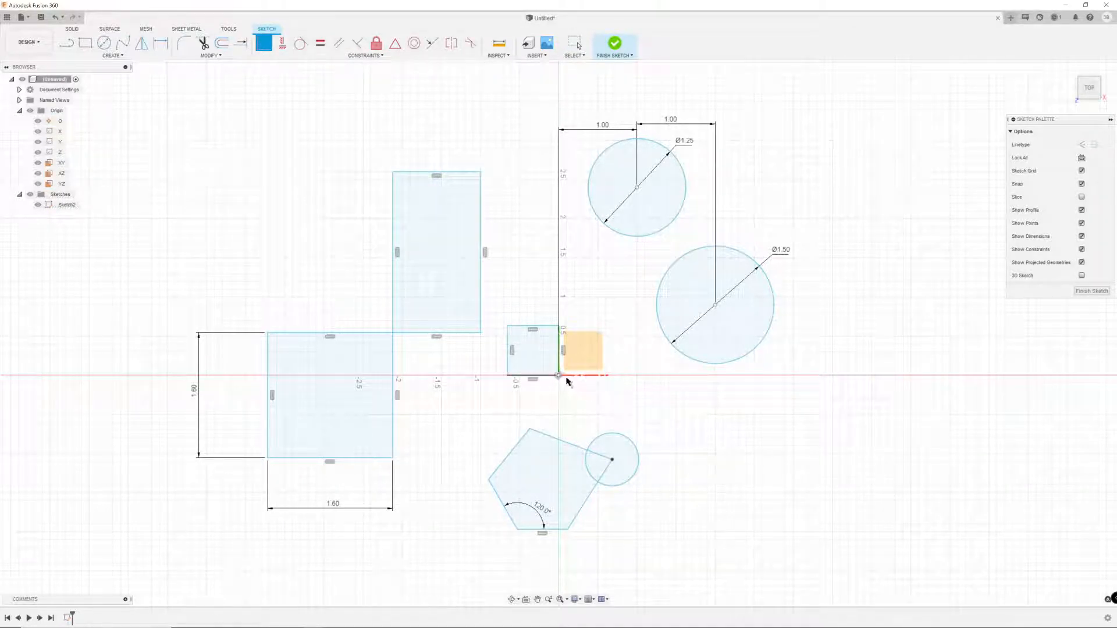
key("Escape")
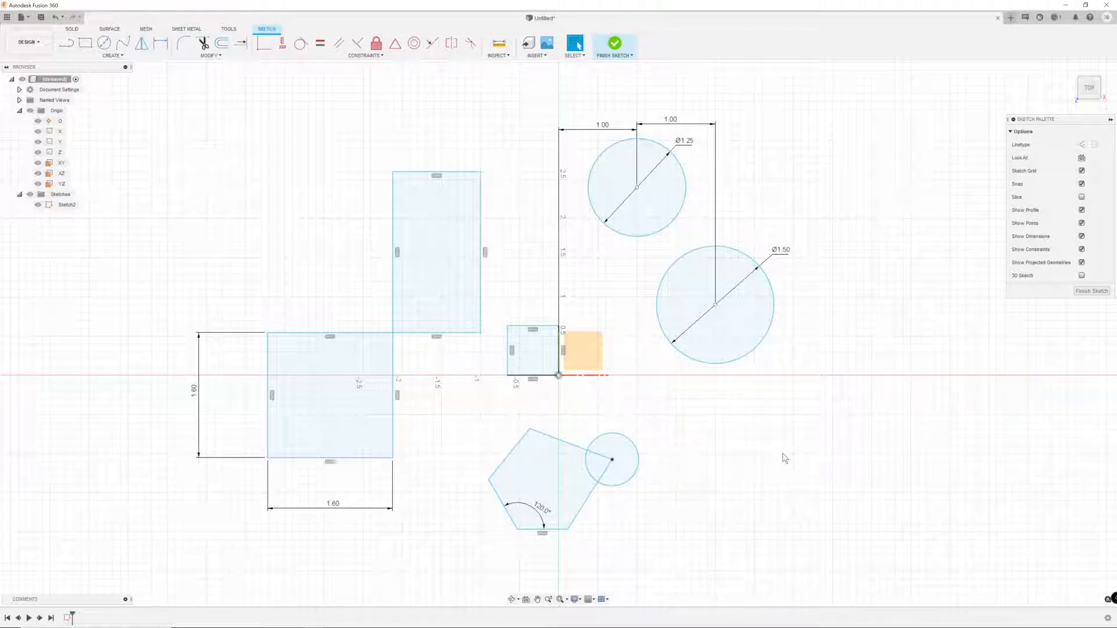
- Apply a Horizontal/Vertical constraint to the polygon's upper-right edge and undo it
left_click(284, 47)
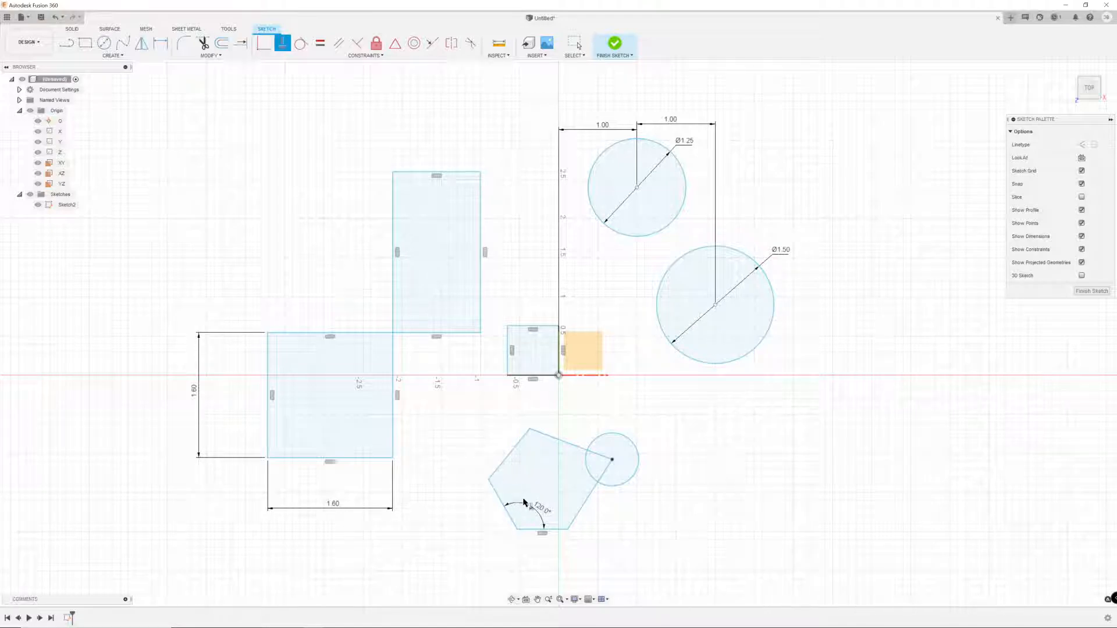
left_click(556, 442)
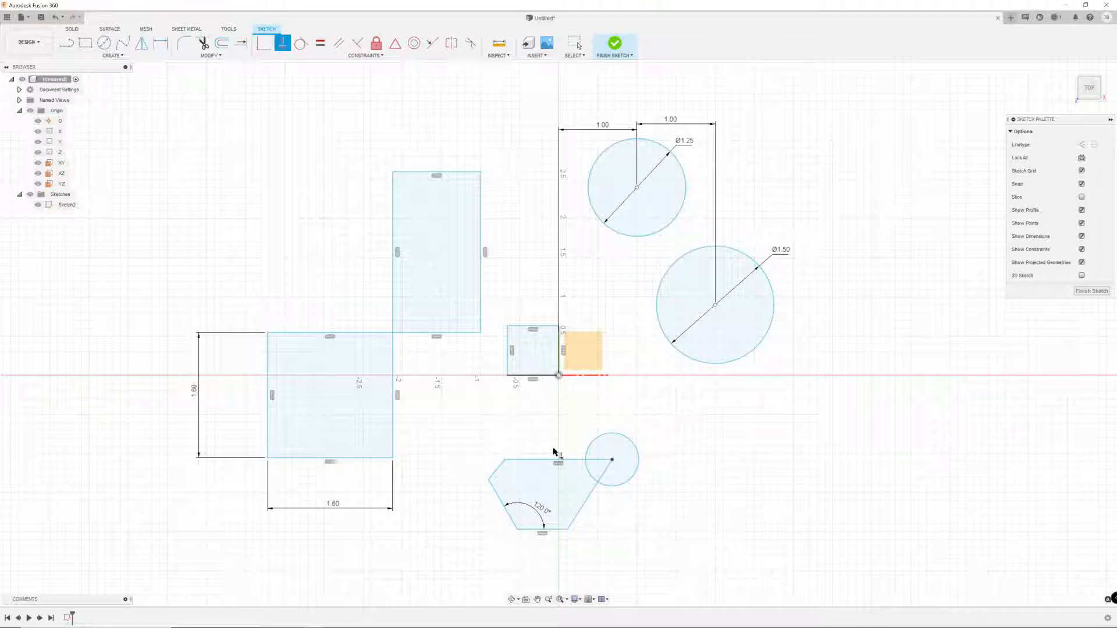
key("Escape")
key("ctrl+z")
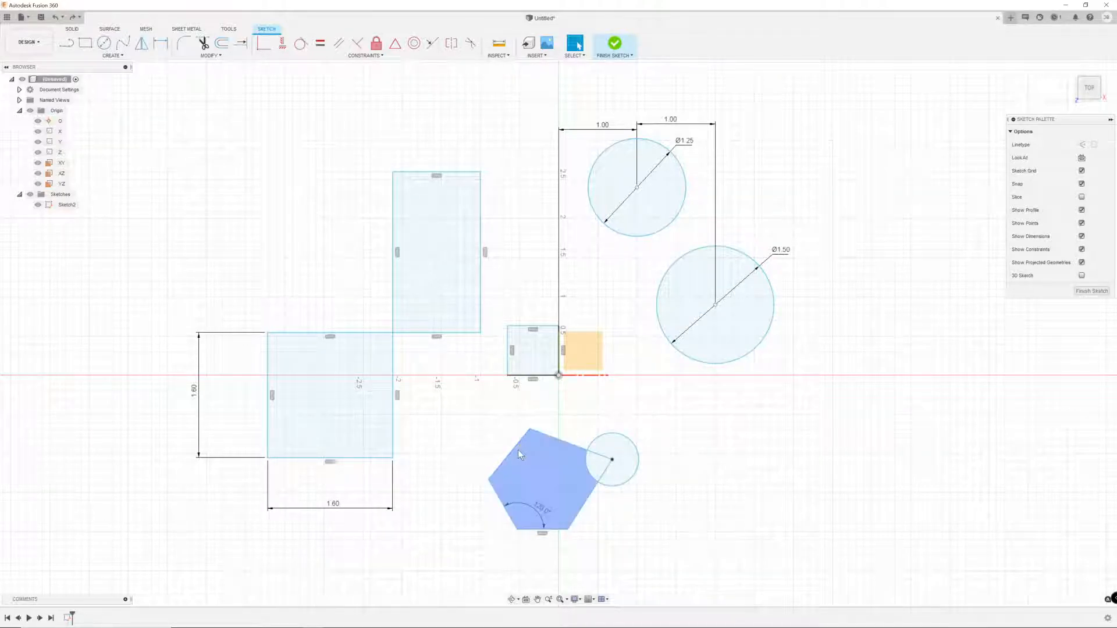
- Make the polygon's upper-left edge vertical with the Horizontal/Vertical constraint
left_click(282, 42)
left_click(503, 460)
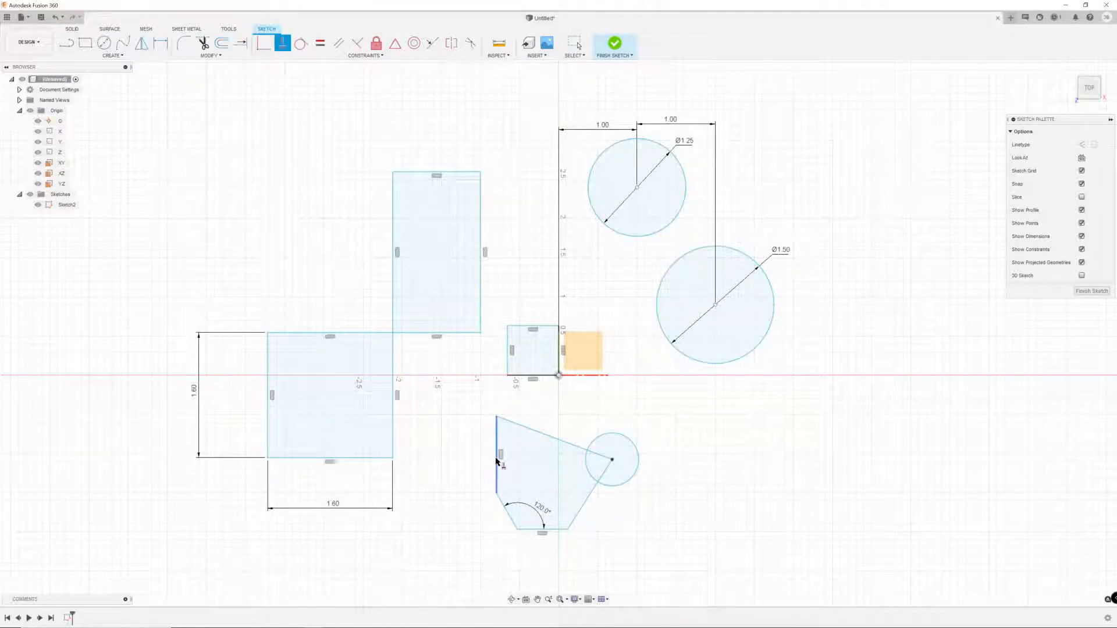
- Undo the vertical constraint on the polygon's upper-left edge and reshape the polygon by pulling its top vertex
key("Escape")
key("ctrl+z")
left_click_drag(530, 429, 544, 446)
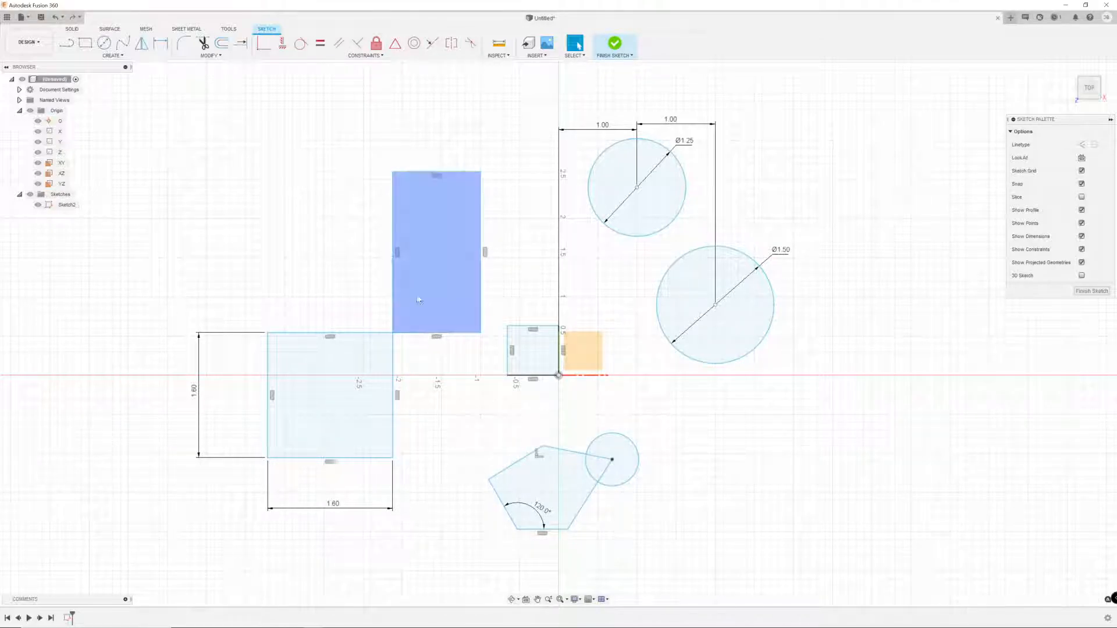
- Make the polygon's upper-left edge horizontal with the Horizontal/Vertical constraint and undo it
left_click(282, 42)
left_click(528, 454)
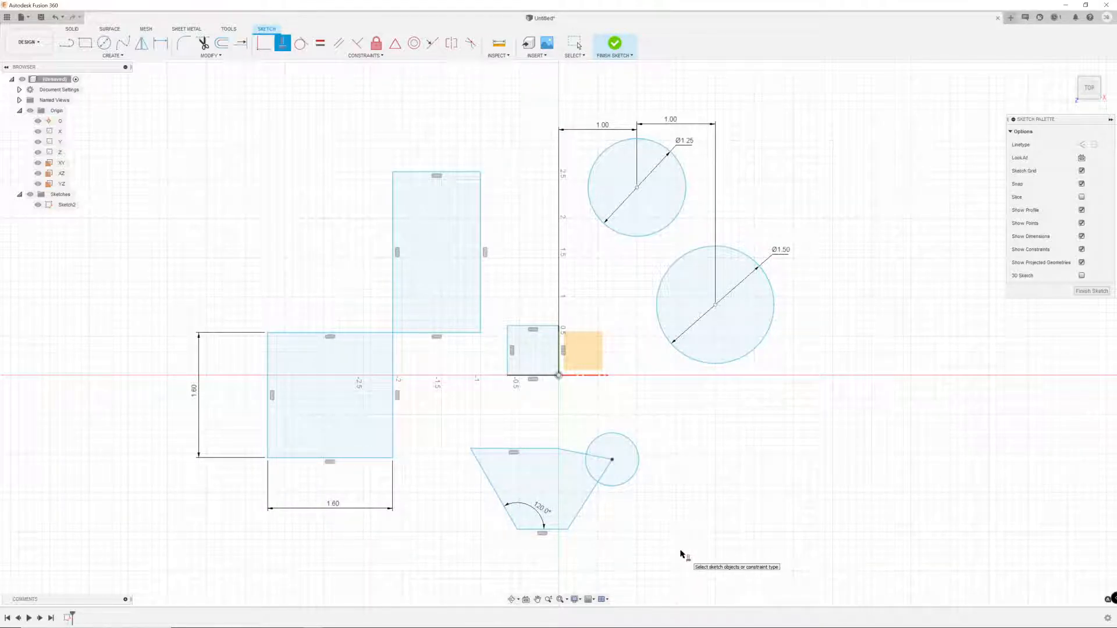
key("Escape")
key("ctrl+z")
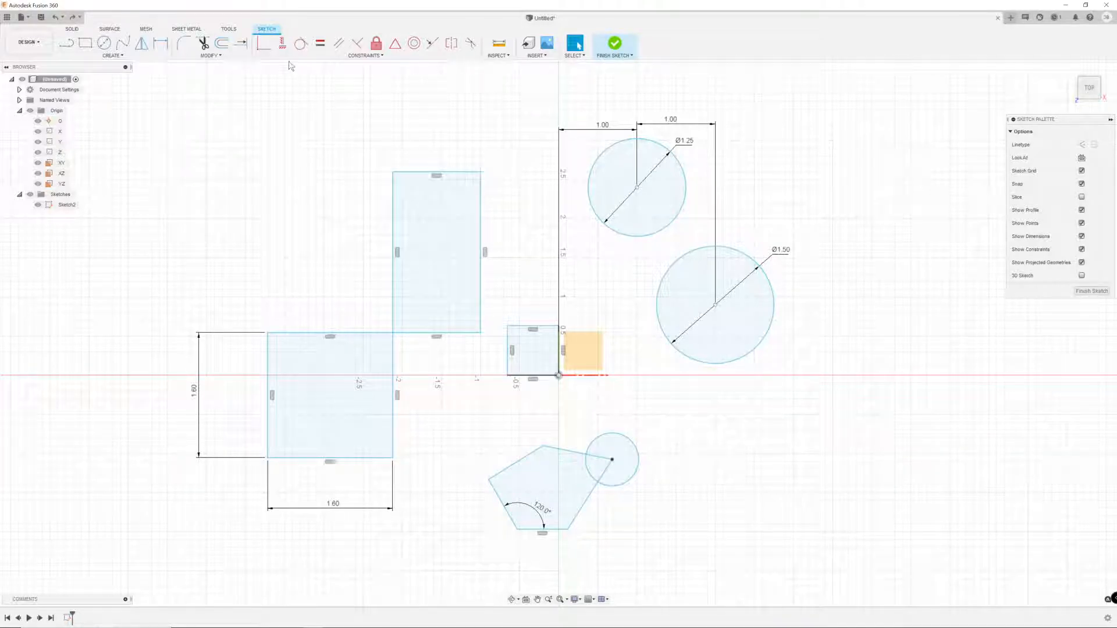
- Align the polygon's top vertex vertically with the sketch origin and pull its upper-right edge to test the constraint
left_click(283, 45)
left_click(542, 447)
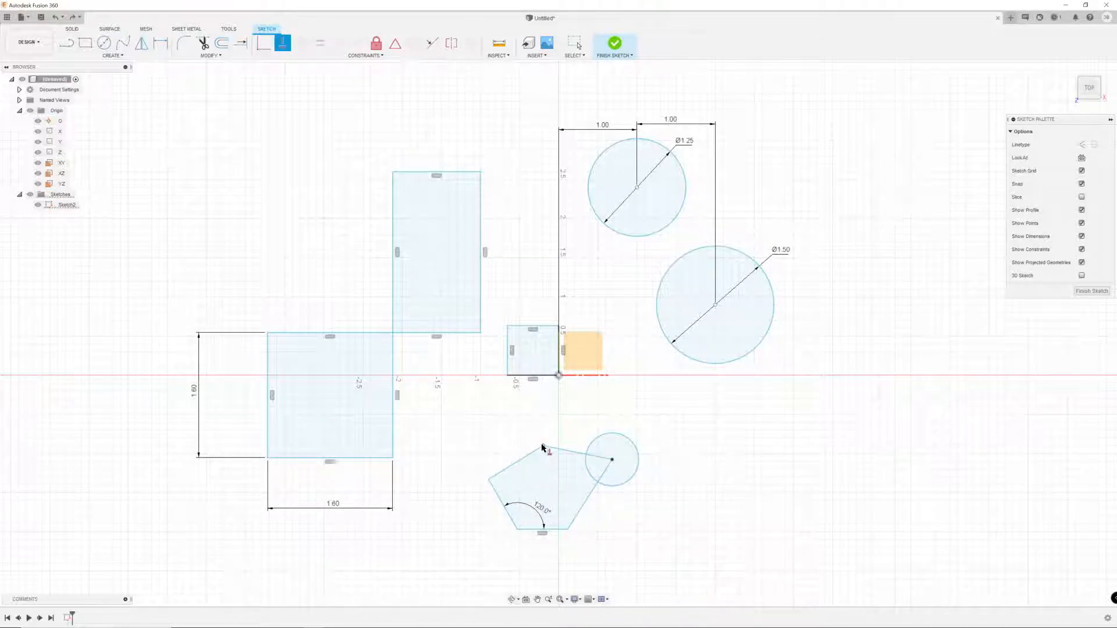
left_click(558, 376)
mouse_move(559, 447)
left_mouse_down()
mouse_move(560, 377)
mouse_move(560, 452)
mouse_move(594, 425)
mouse_move(595, 455)
mouse_move(541, 453)
mouse_move(584, 423)
mouse_move(576, 457)
left_mouse_up()
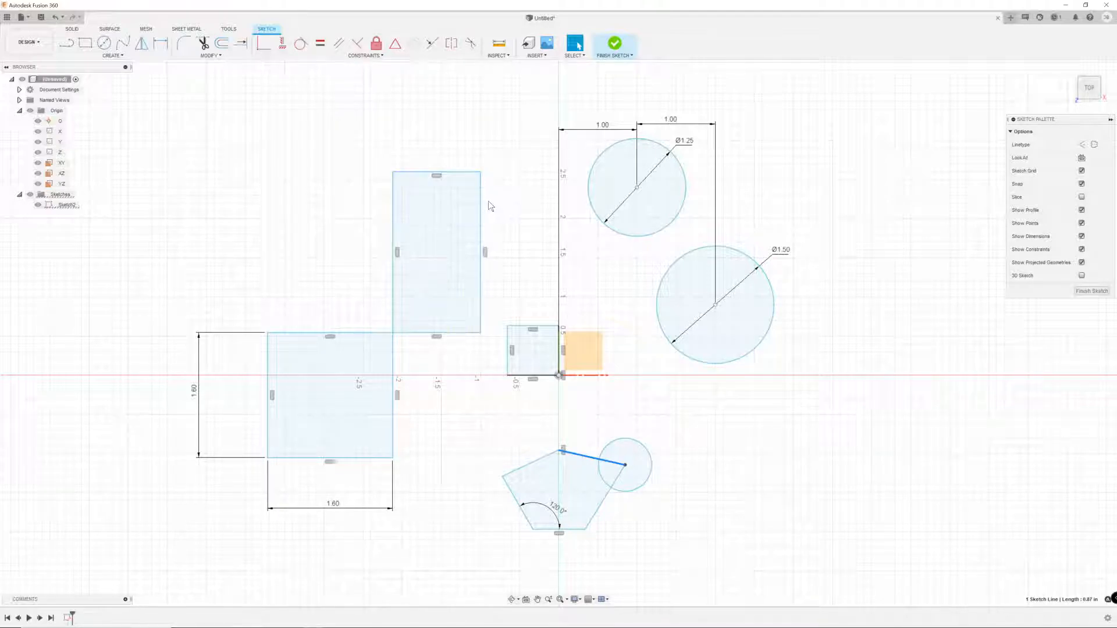
- Narrow the tall rectangle slightly by its right edge and draw a new two-point rectangle to the right of the 1.50 circle
left_click_drag(485, 214, 481, 148)
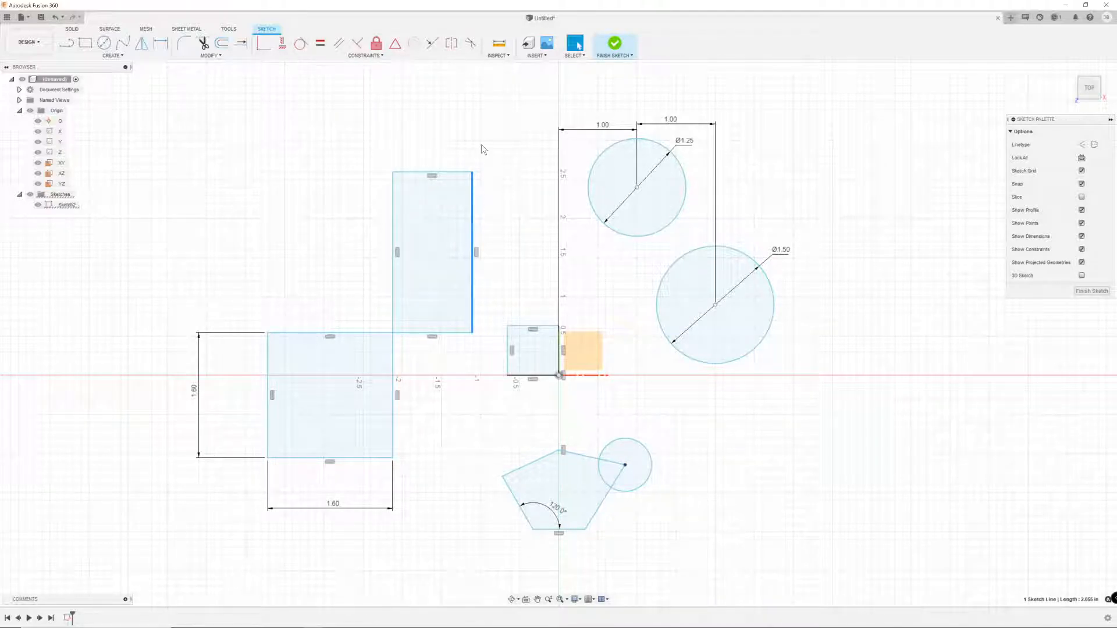
left_click(85, 43)
left_click(821, 418)
left_click(938, 310)
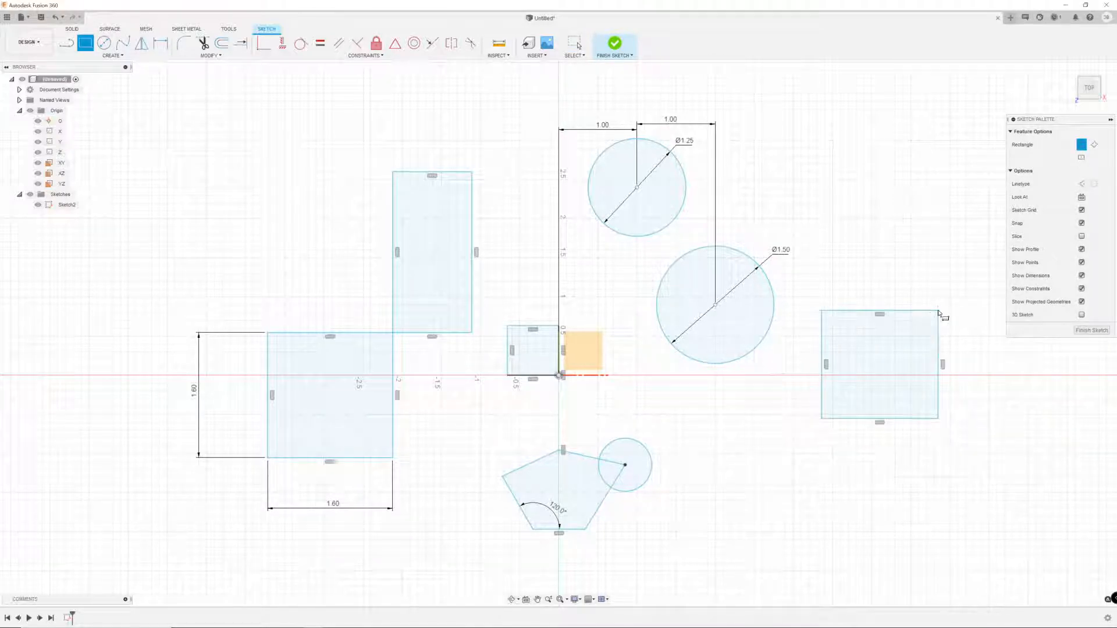
- Make the new rectangle's left edge tangent to the 1.50 circle
left_click(302, 47)
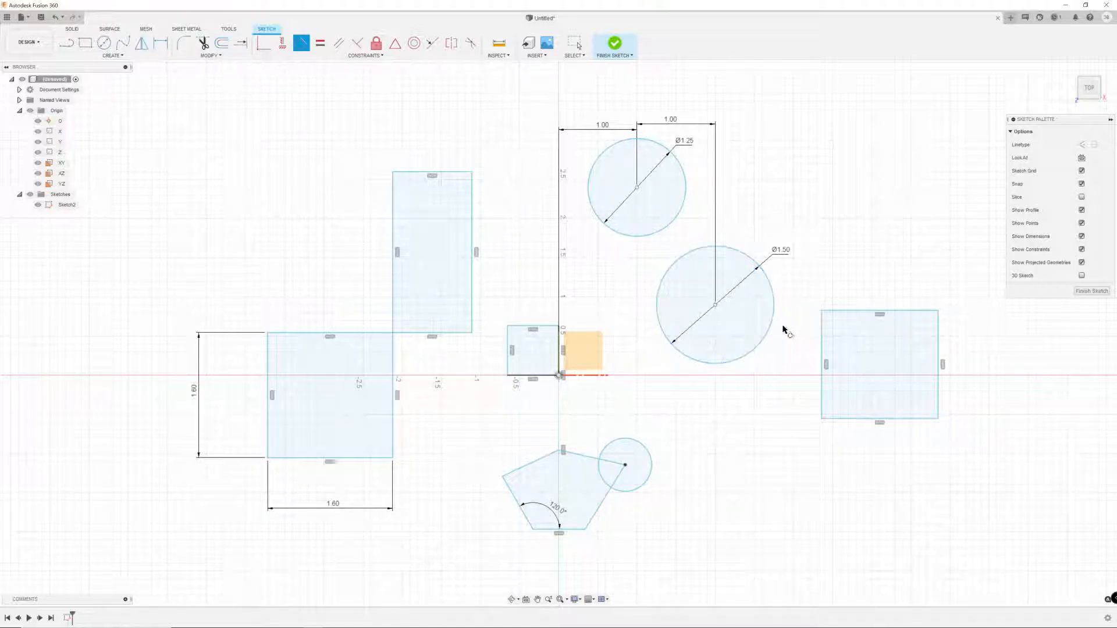
left_click(823, 341)
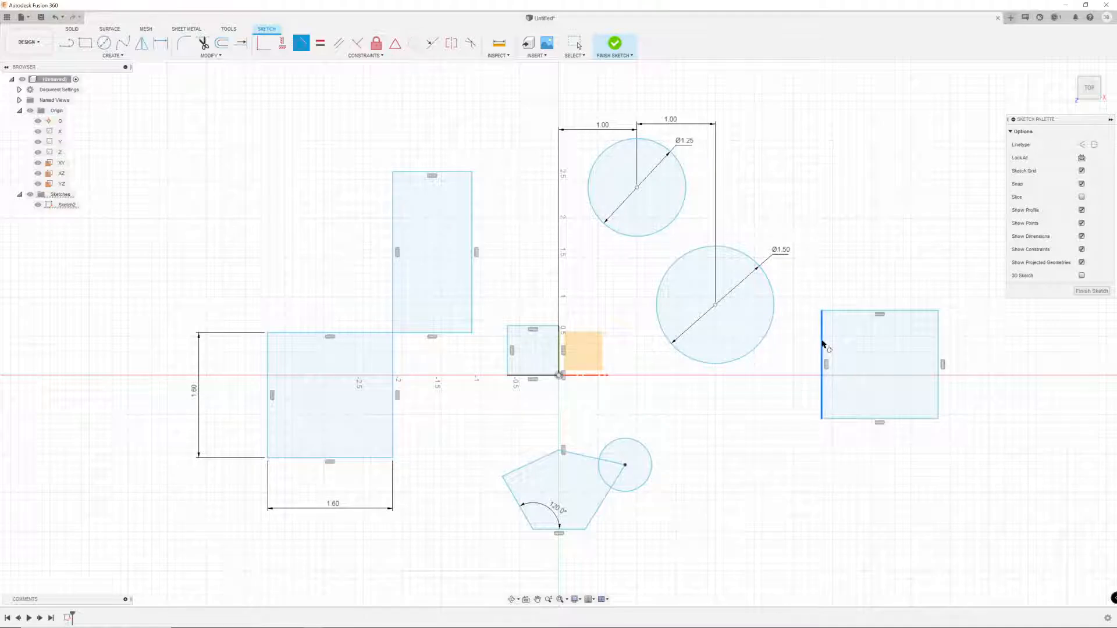
left_click(774, 322)
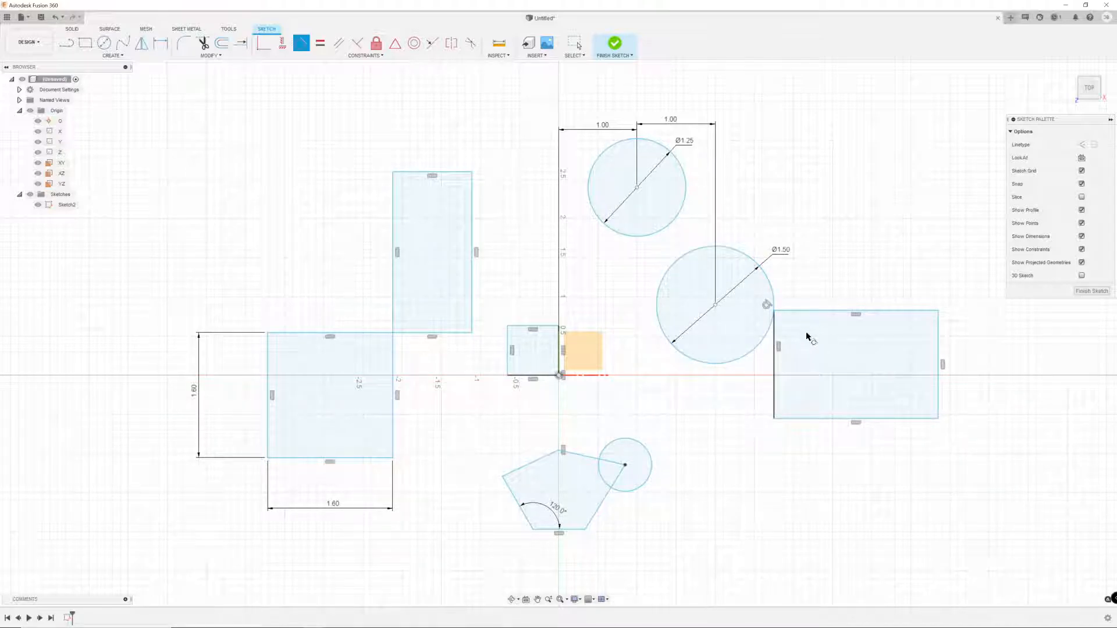
- Extend the tangent rectangle upward by its top edge and move the circle's 1.50 diameter label clear of it
left_click_drag(810, 311, 854, 191)
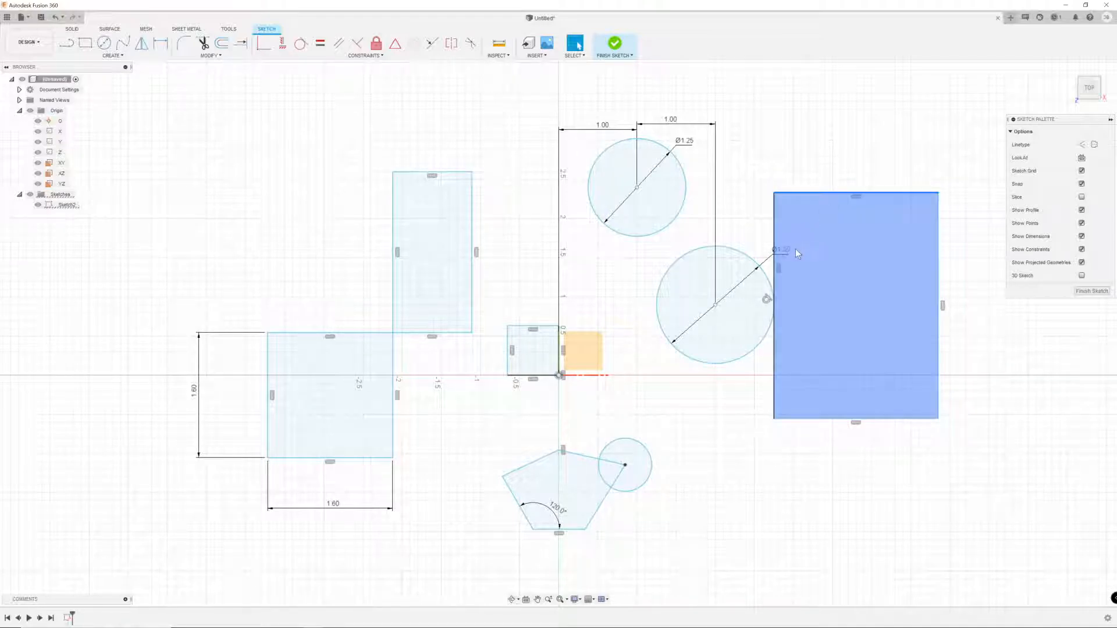
left_click_drag(784, 251, 742, 236)
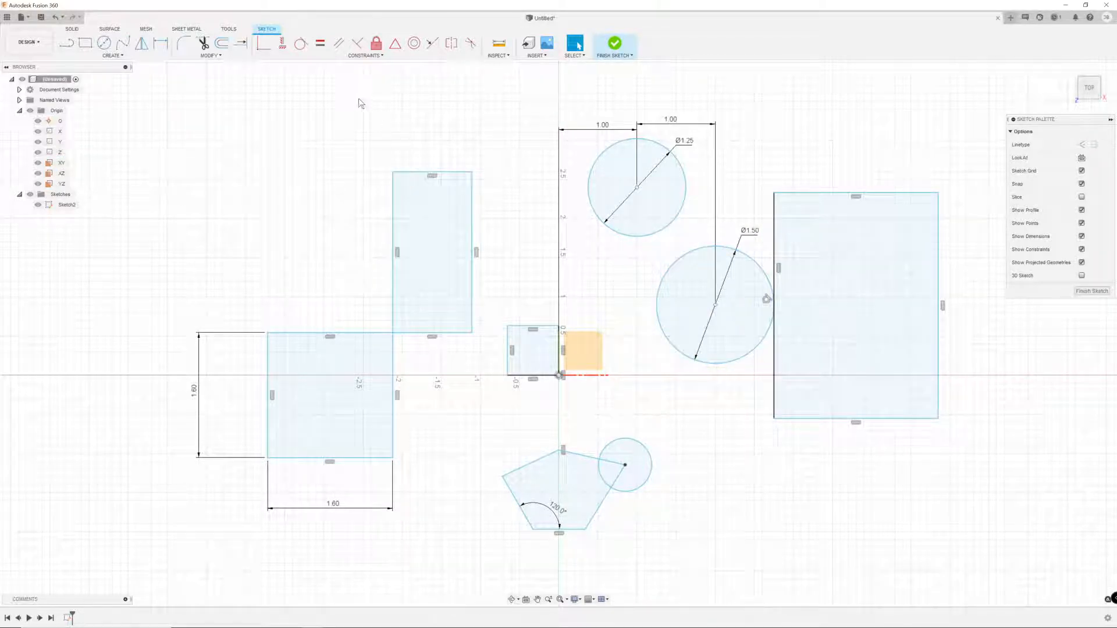
- Make the upper rectangle's top and left edges equal to those of the 1.60 square, and pull the square to test them
left_click(320, 46)
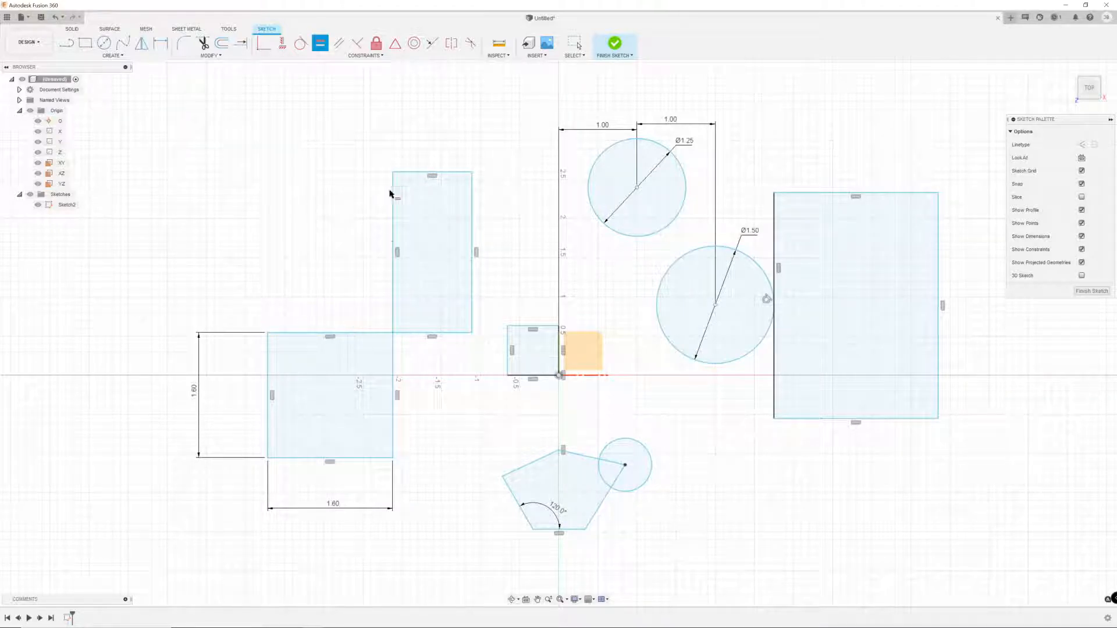
left_click(429, 173)
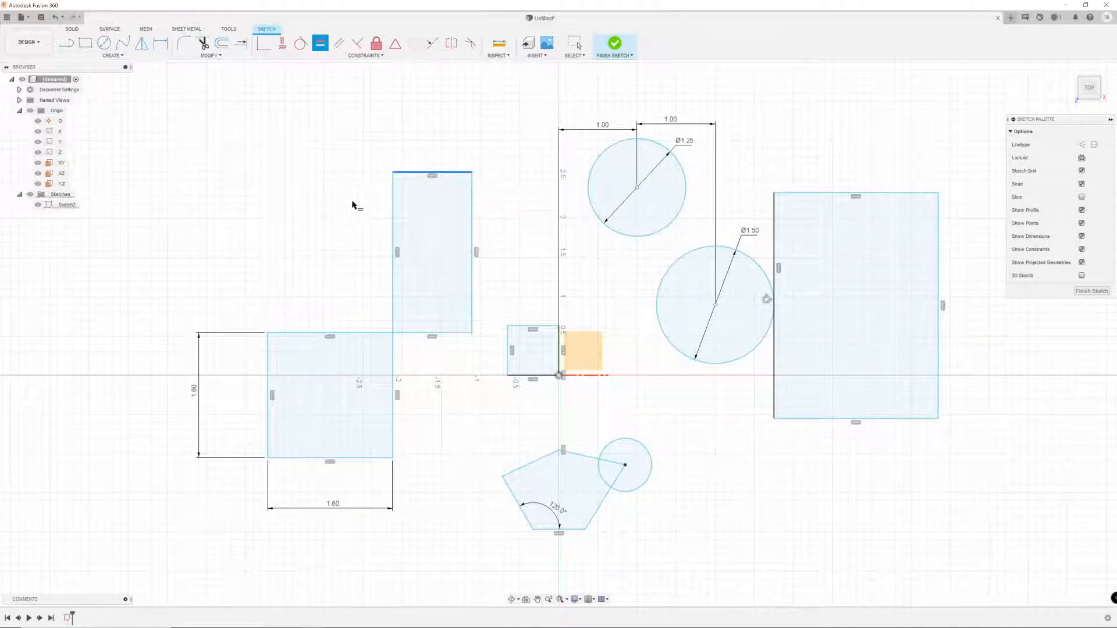
left_click(331, 333)
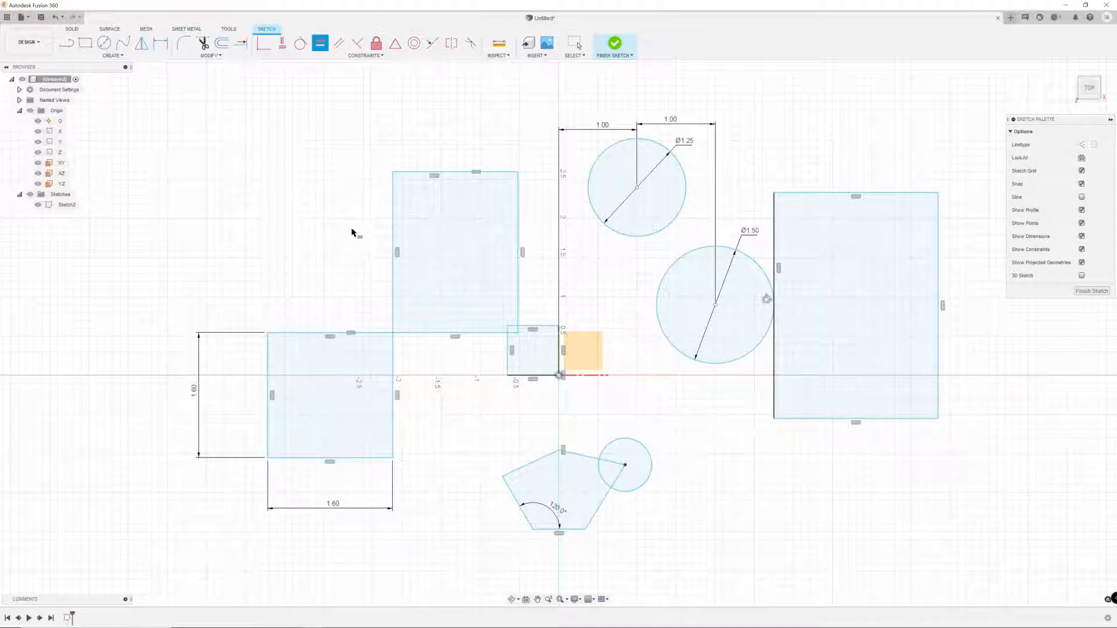
left_click(394, 234)
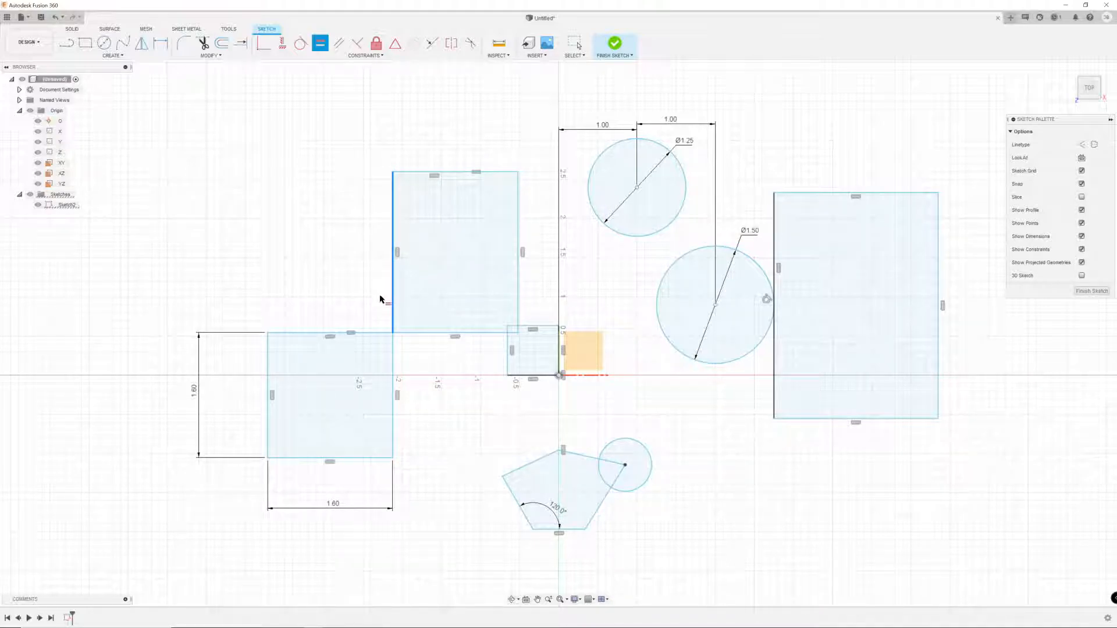
left_click(268, 373)
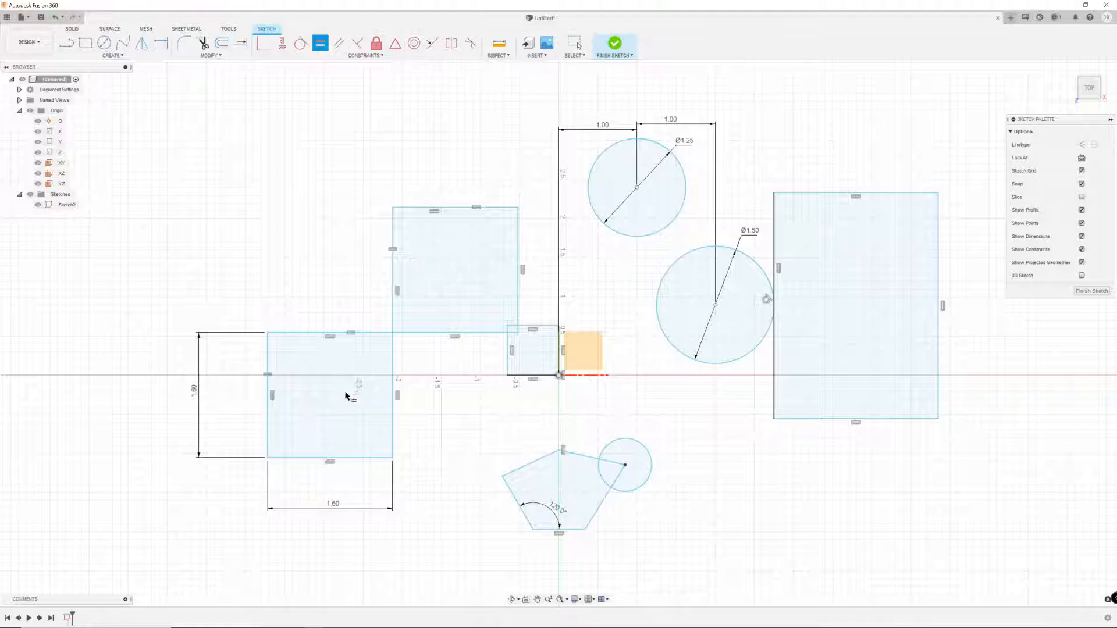
key("Escape")
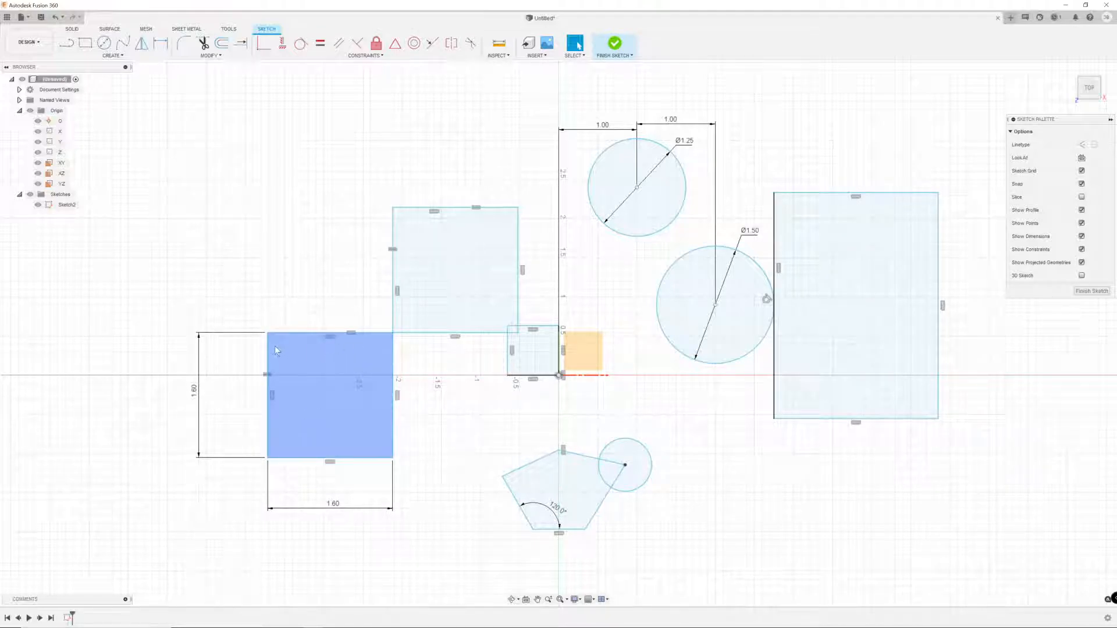
mouse_move(275, 349)
left_mouse_down()
mouse_move(208, 317)
mouse_move(229, 330)
left_mouse_up()
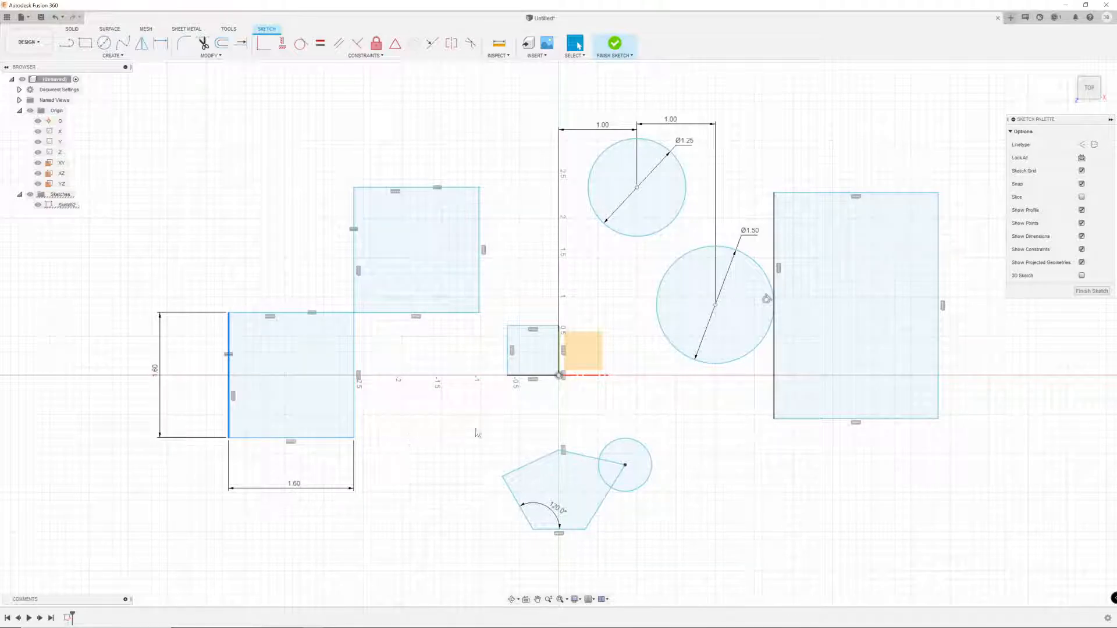
- Make the circle on the polygon's corner equal to the 1.25 circle and pull its center to test the constraint
left_click(321, 48)
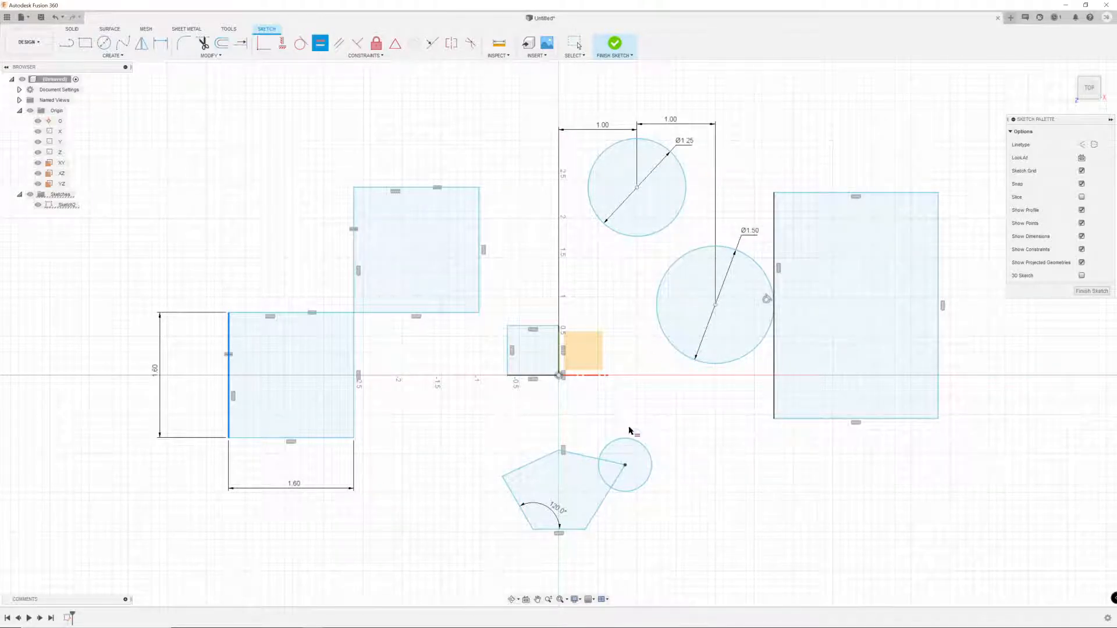
key("Escape")
left_click(337, 43)
left_click(320, 43)
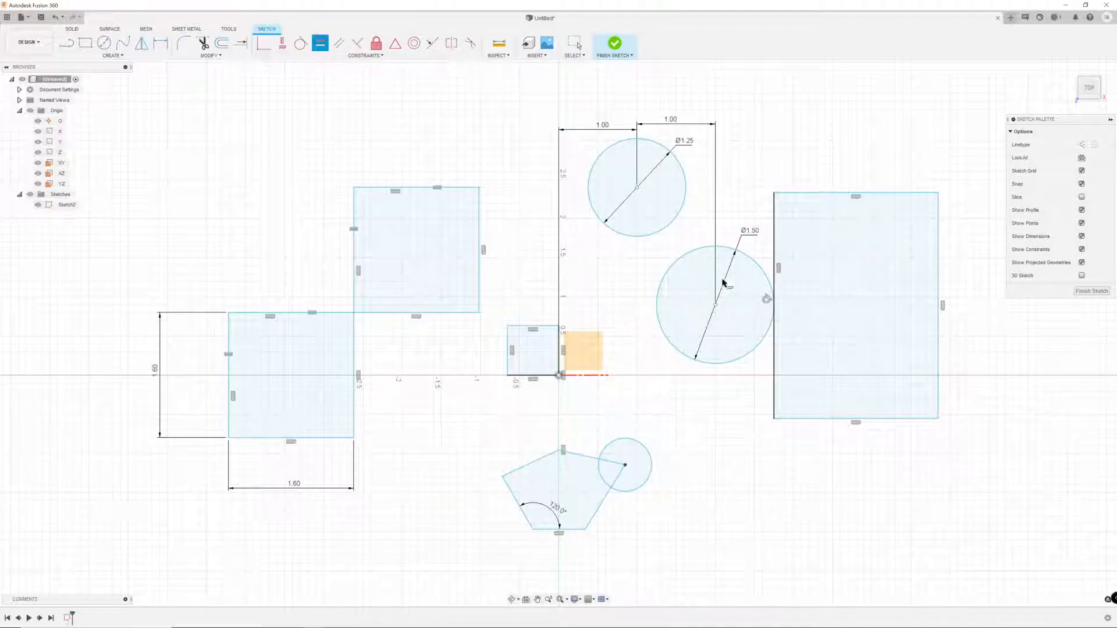
left_click(648, 455)
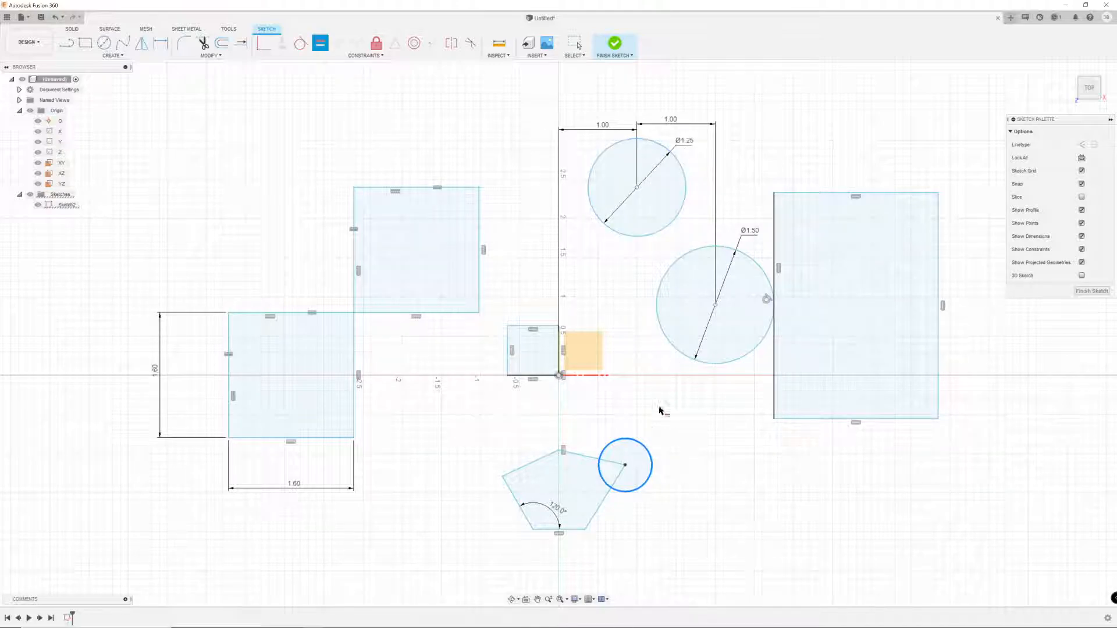
left_click(651, 234)
key("Escape")
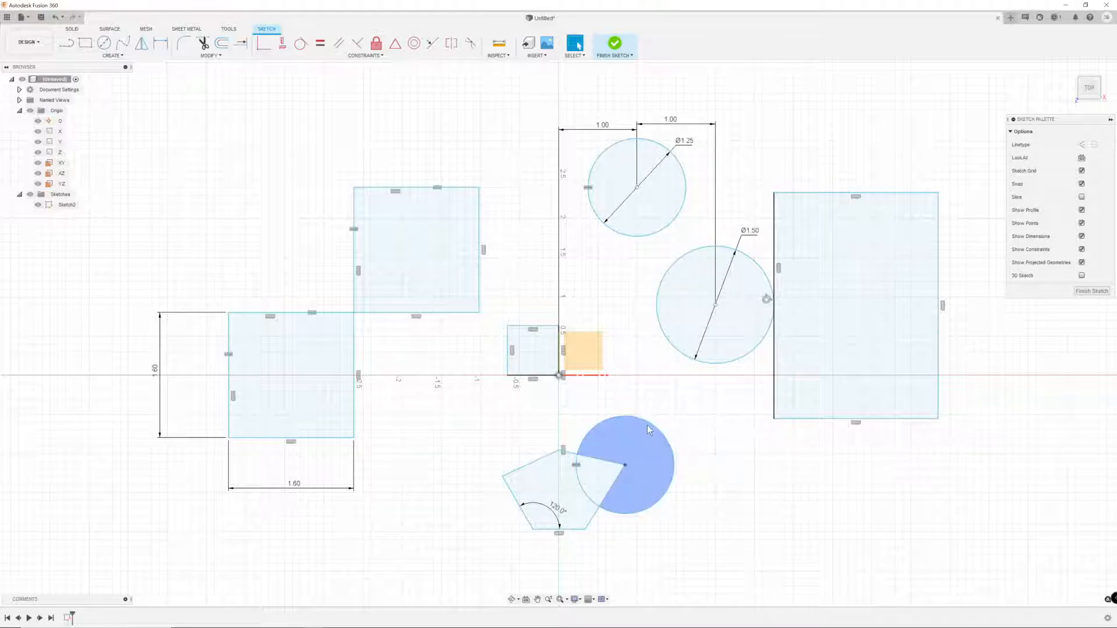
mouse_move(627, 464)
left_mouse_down()
mouse_move(618, 251)
mouse_move(641, 186)
mouse_move(605, 251)
mouse_move(621, 472)
mouse_move(636, 466)
mouse_move(648, 339)
mouse_move(637, 190)
mouse_move(599, 421)
mouse_move(622, 469)
left_mouse_up()
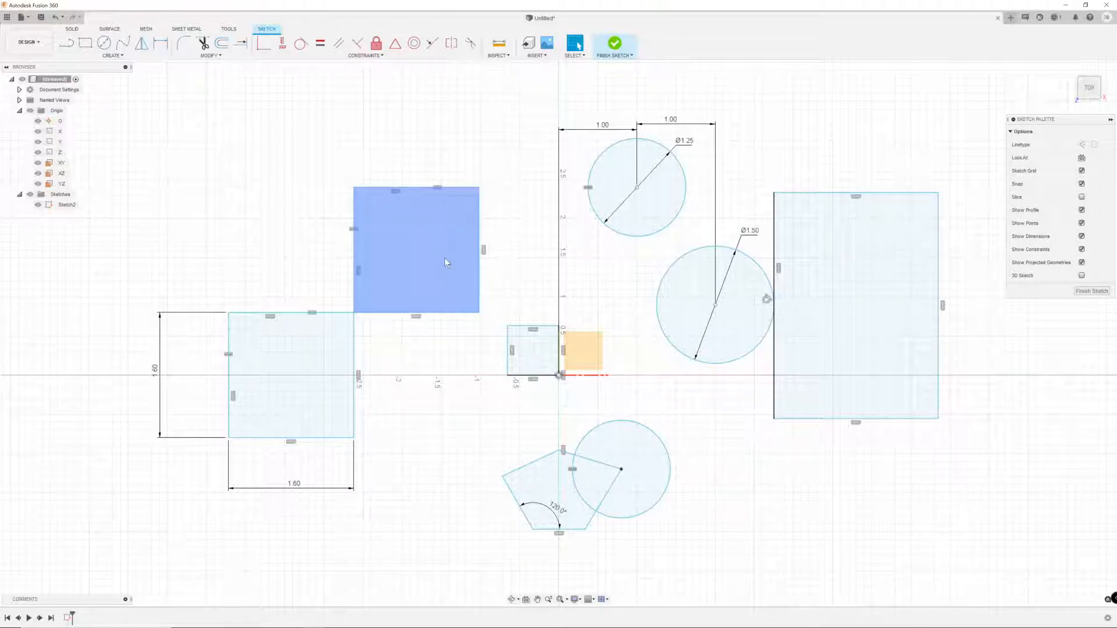
- Draw three separate slanted lines above the 1.60 square, with the first two crossing each other
key("l")
left_click(198, 202)
left_click(277, 117)
key("Escape")
left_click(238, 242)
left_click(269, 101)
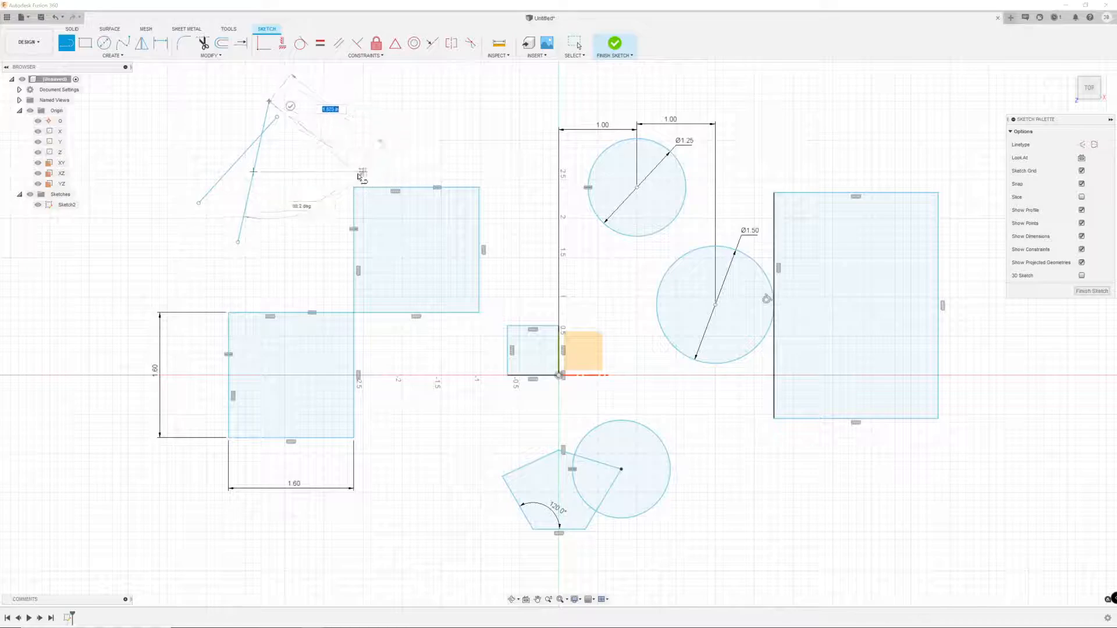
key("Escape")
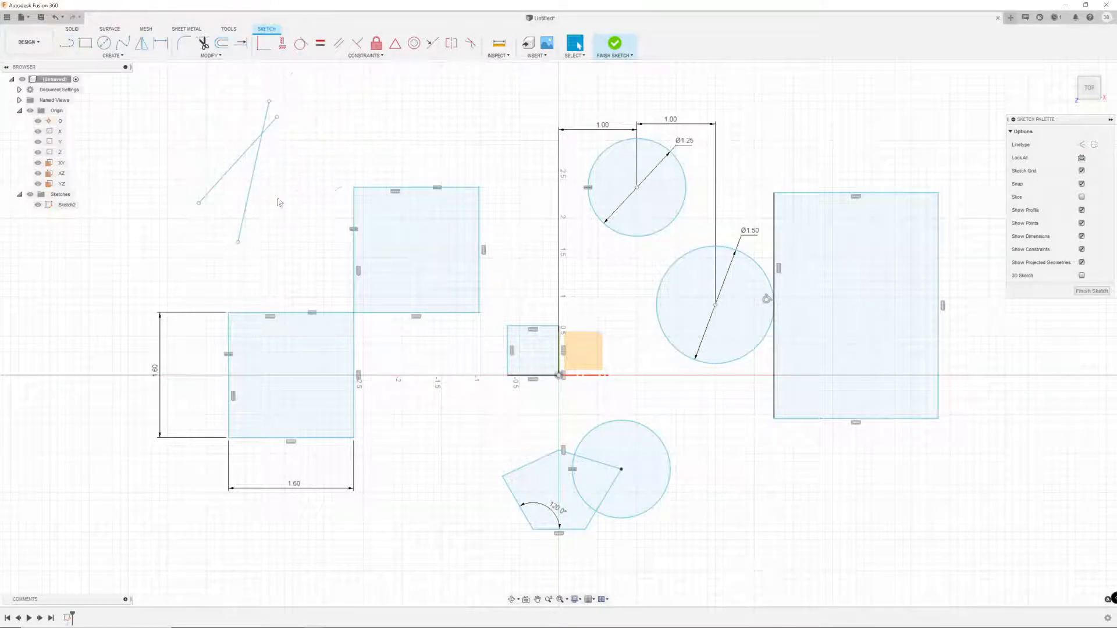
key("l")
left_click(261, 241)
left_click(340, 109)
key("Escape")
- Make the two crossing lines parallel and pull the leftmost line's lower endpoint to test the constraint
left_click(339, 43)
left_click(256, 155)
left_click(249, 150)
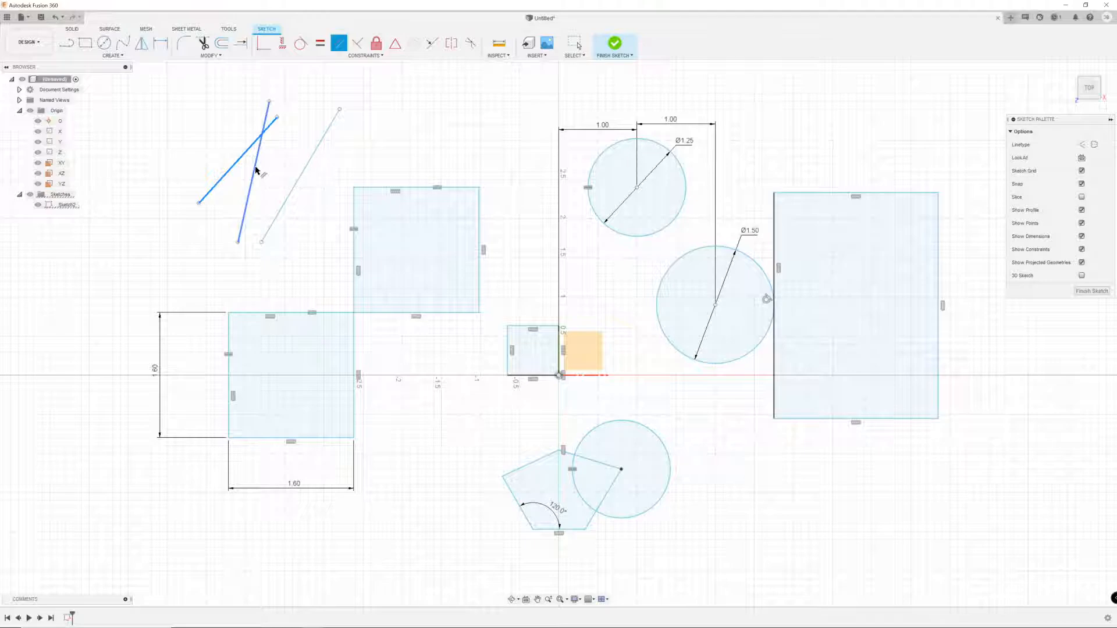
left_click(256, 167)
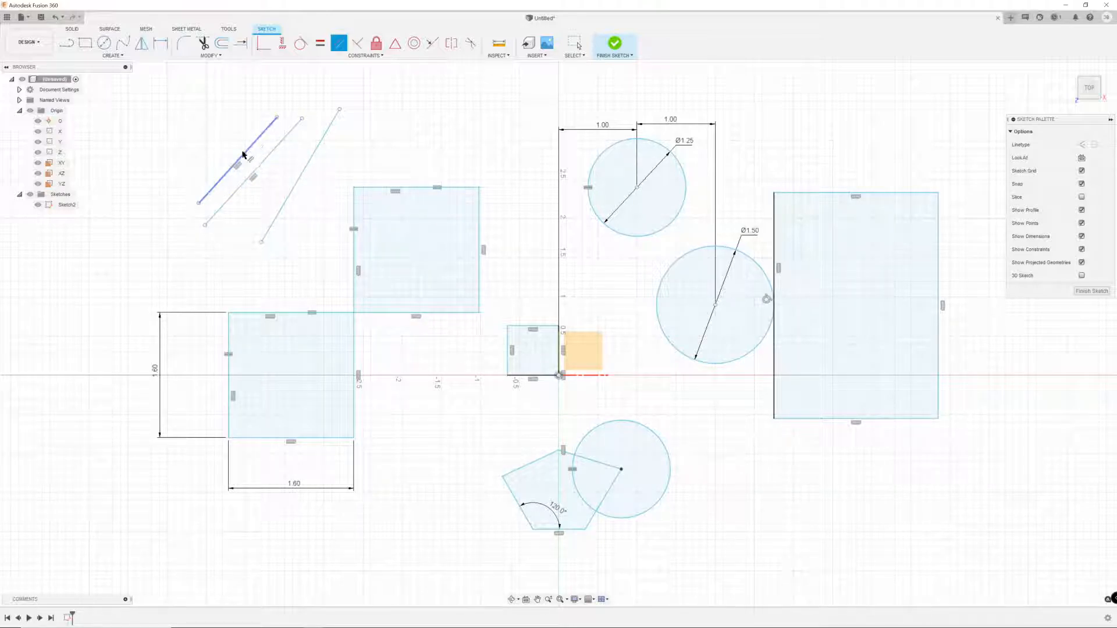
key("Escape")
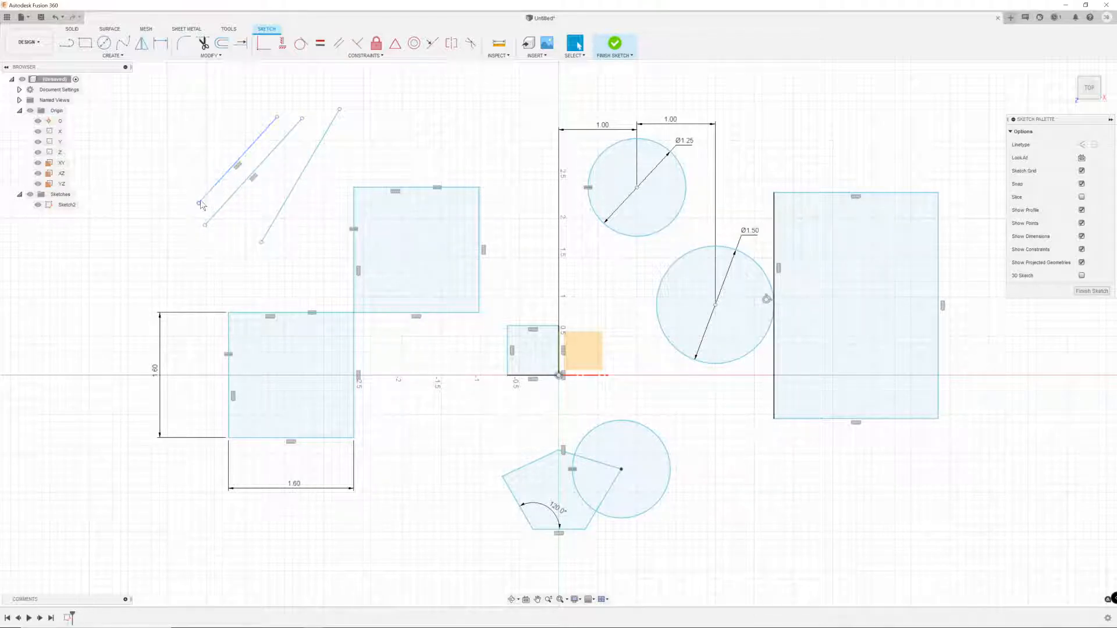
left_click(199, 201)
mouse_move(201, 192)
left_mouse_down()
mouse_move(165, 204)
mouse_move(191, 211)
left_mouse_up()
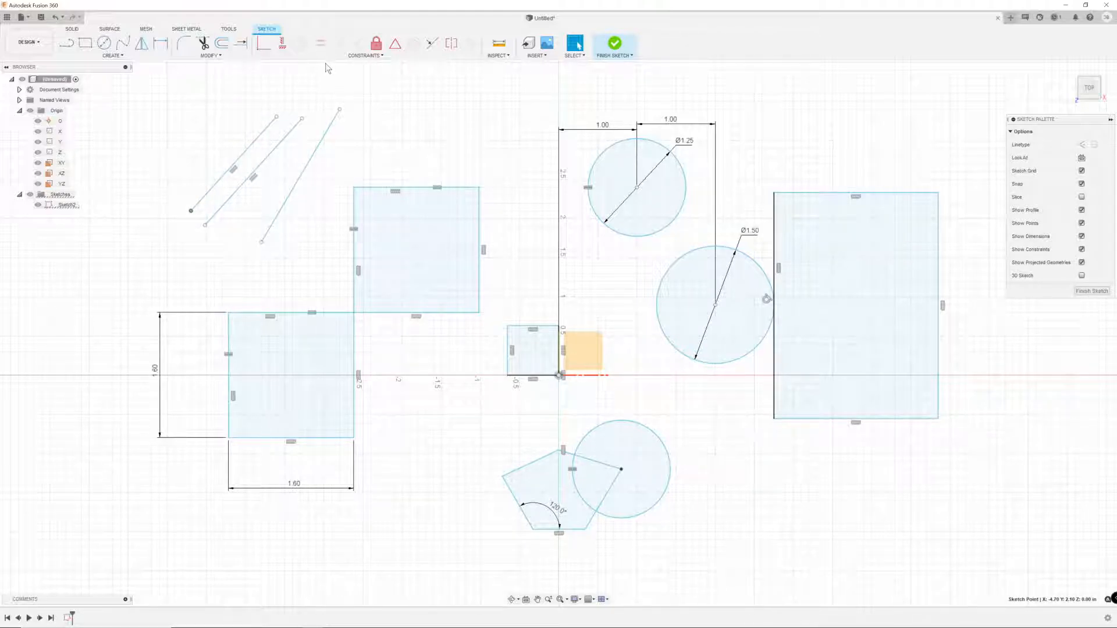
left_click(303, 77)
- Make the rightmost slanted line parallel to the middle one
left_click(339, 43)
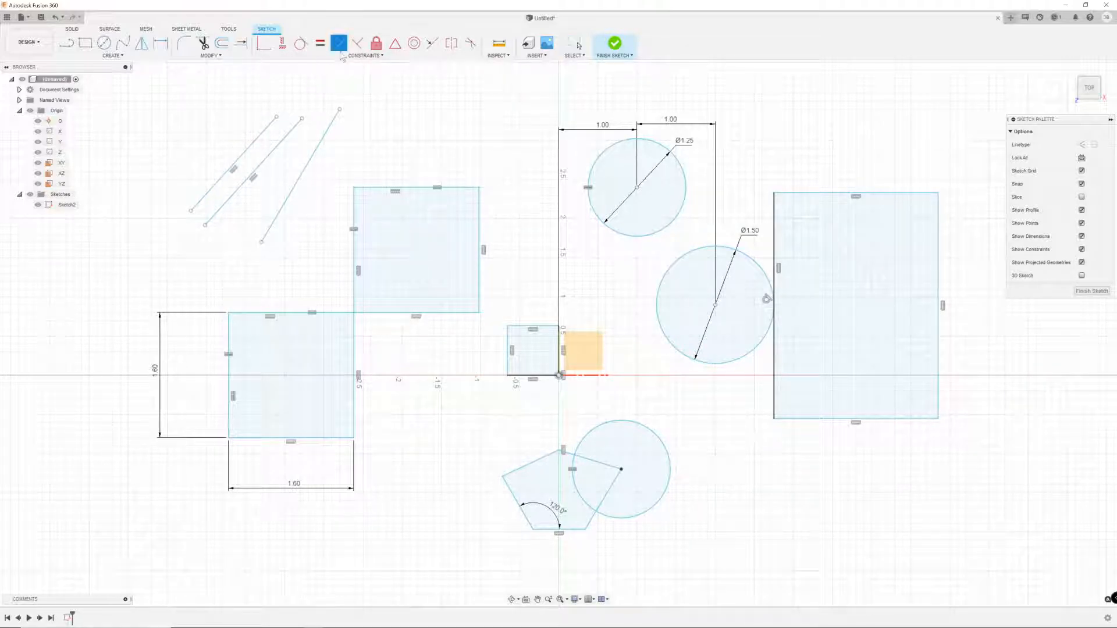
left_click(313, 163)
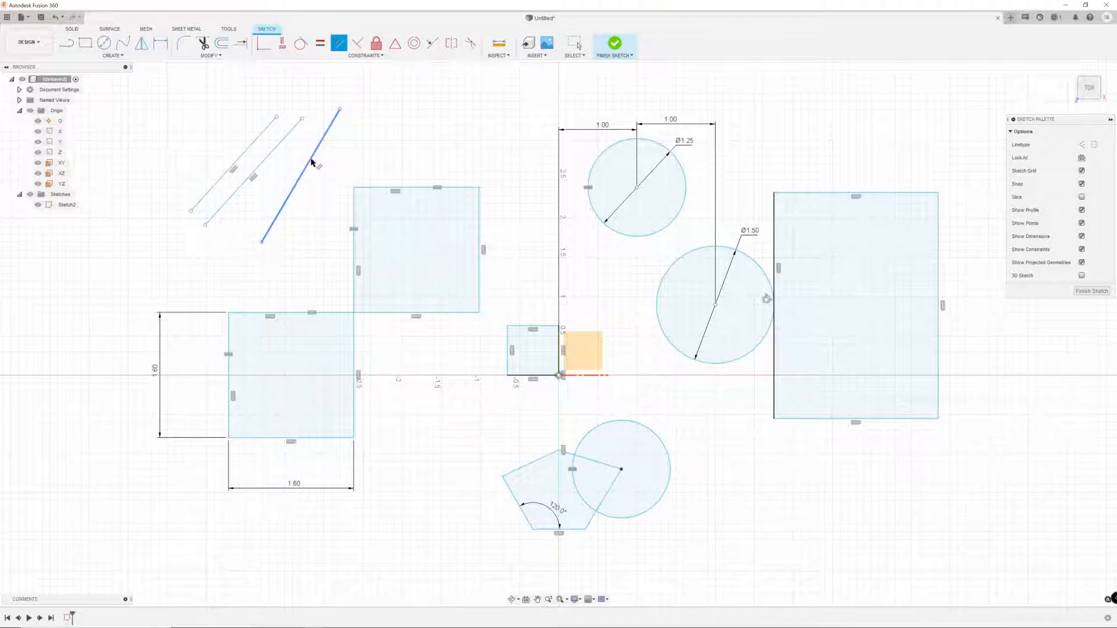
left_click(267, 164)
left_click_drag(265, 195, 272, 209)
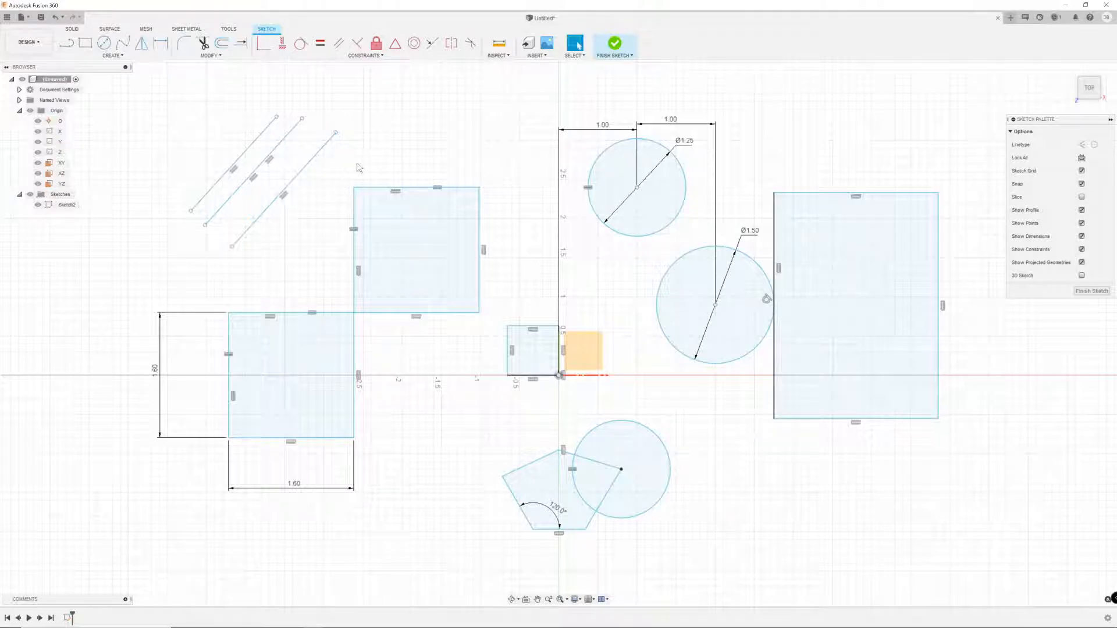
- Make the left and middle slanted lines equal in length with the Equal constraint
left_click(319, 46)
left_click(293, 129)
key("Escape")
mouse_move(290, 132)
left_mouse_down()
mouse_move(337, 99)
mouse_move(278, 156)
mouse_move(320, 124)
mouse_move(294, 142)
mouse_move(310, 133)
left_mouse_up()
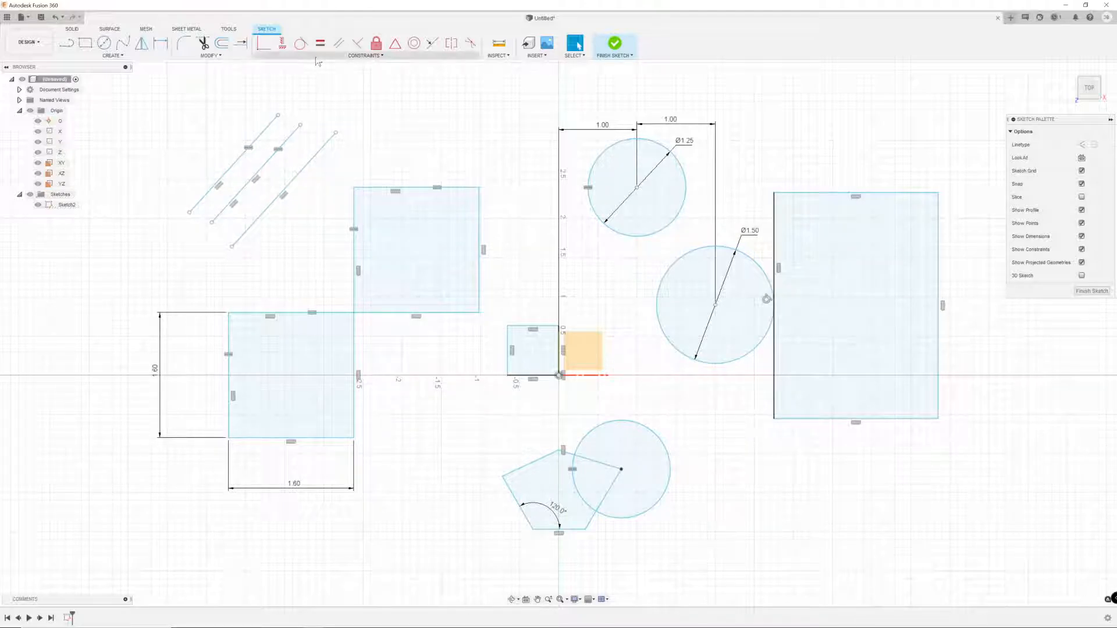
- Align the upper endpoints of the three slanted lines horizontally with the Horizontal/Vertical constraint
left_click(282, 43)
left_click(279, 115)
left_click(301, 126)
left_click(300, 127)
left_click(338, 135)
- Align the lower endpoints of the three slanted lines horizontally and pull the group up to a new slant to test it
left_click(189, 221)
left_click(215, 220)
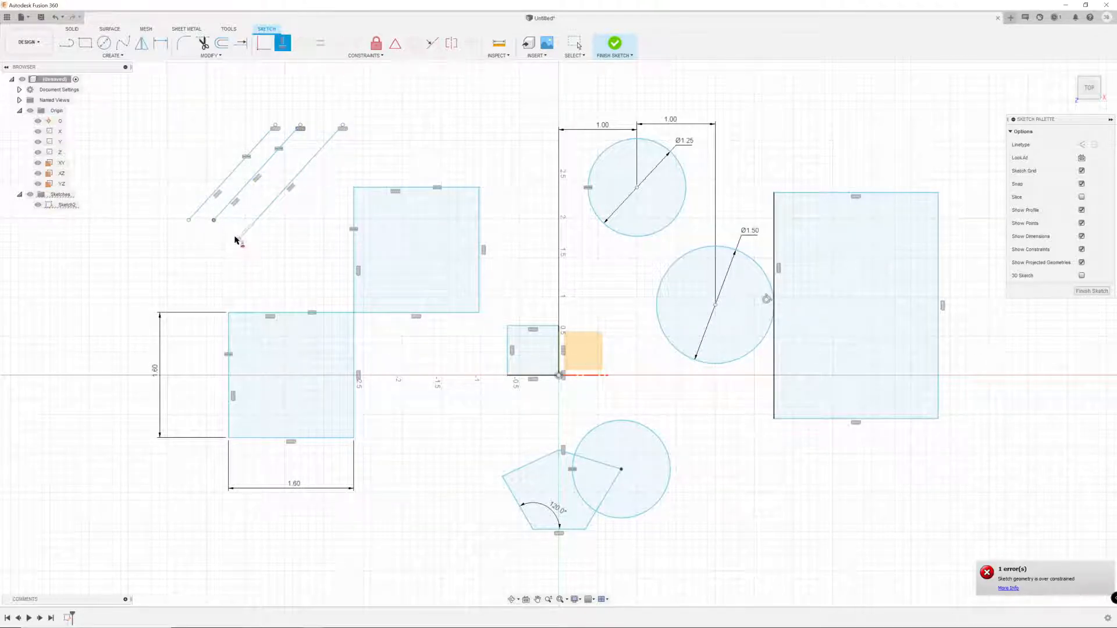
left_click(237, 239)
key("Escape")
left_click(342, 148)
left_click_drag(344, 149, 261, 104)
left_click(280, 135)
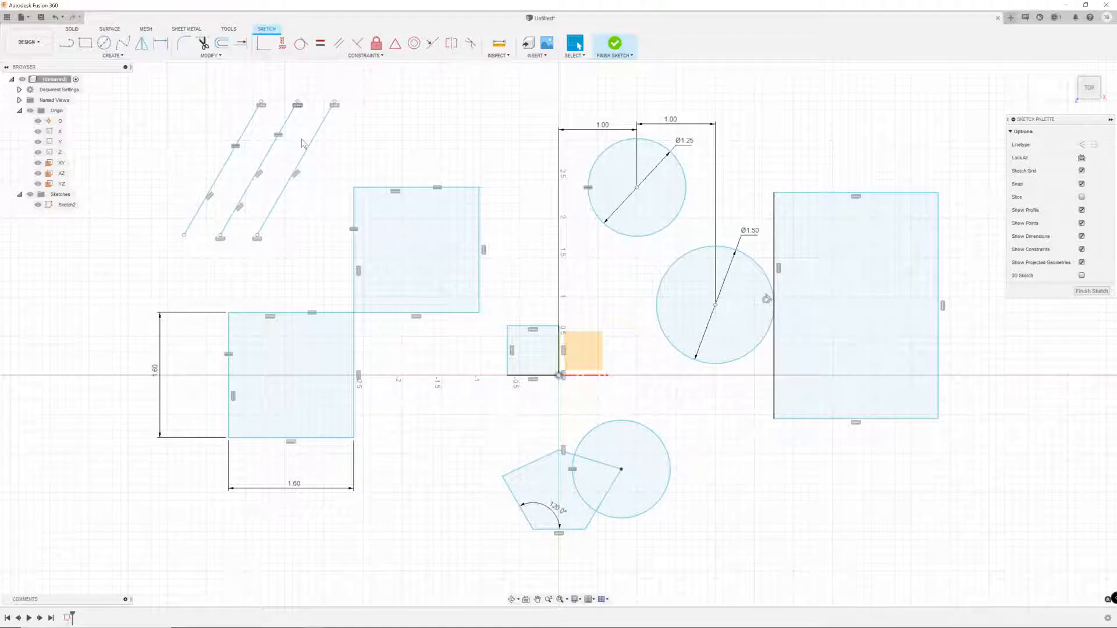
- Make the rightmost slanted line perpendicular to the top edge of the lower 1.60 square
left_click(357, 45)
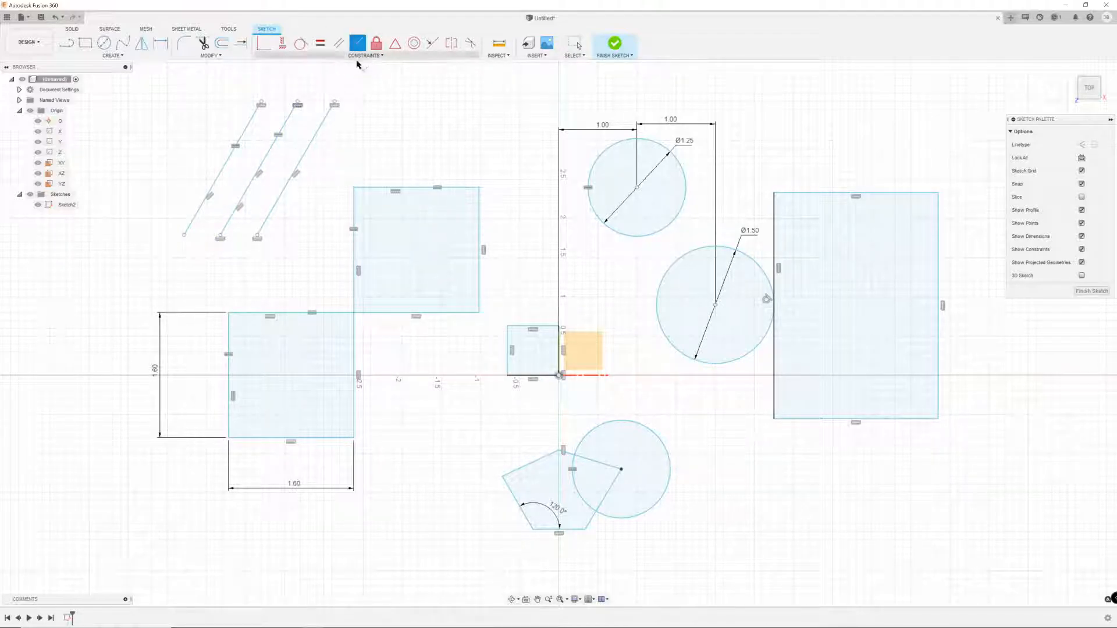
left_click(258, 234)
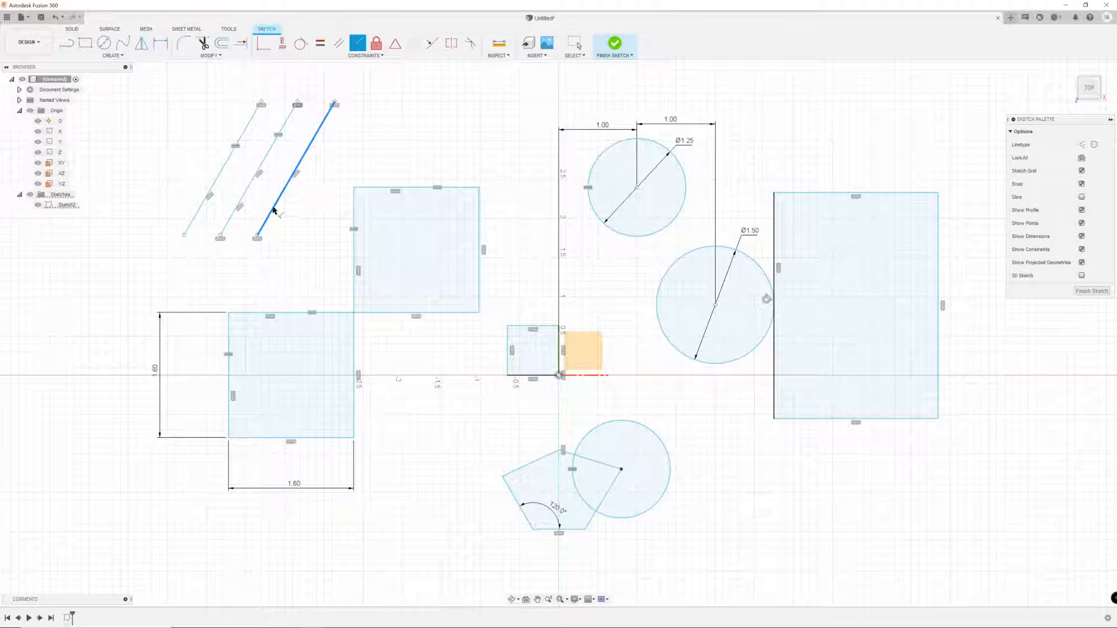
left_click(295, 316)
key("Escape")
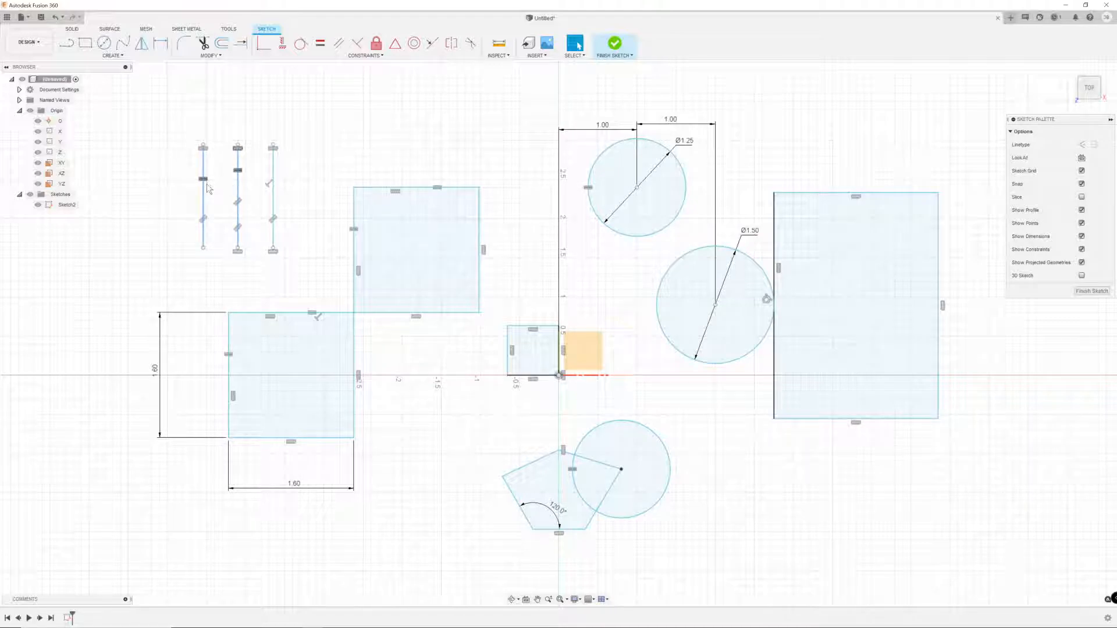
- Pull the three vertical lines sideways to test the perpendicular constraint, leaving the rightmost one above the lower square
mouse_move(203, 187)
left_mouse_down()
mouse_move(184, 187)
mouse_move(204, 187)
left_mouse_up()
mouse_move(273, 196)
left_mouse_down()
mouse_move(290, 272)
mouse_move(294, 169)
mouse_move(303, 185)
mouse_move(264, 185)
mouse_move(285, 188)
left_mouse_up()
mouse_move(204, 178)
left_mouse_down()
mouse_move(182, 178)
mouse_move(203, 181)
left_mouse_up()
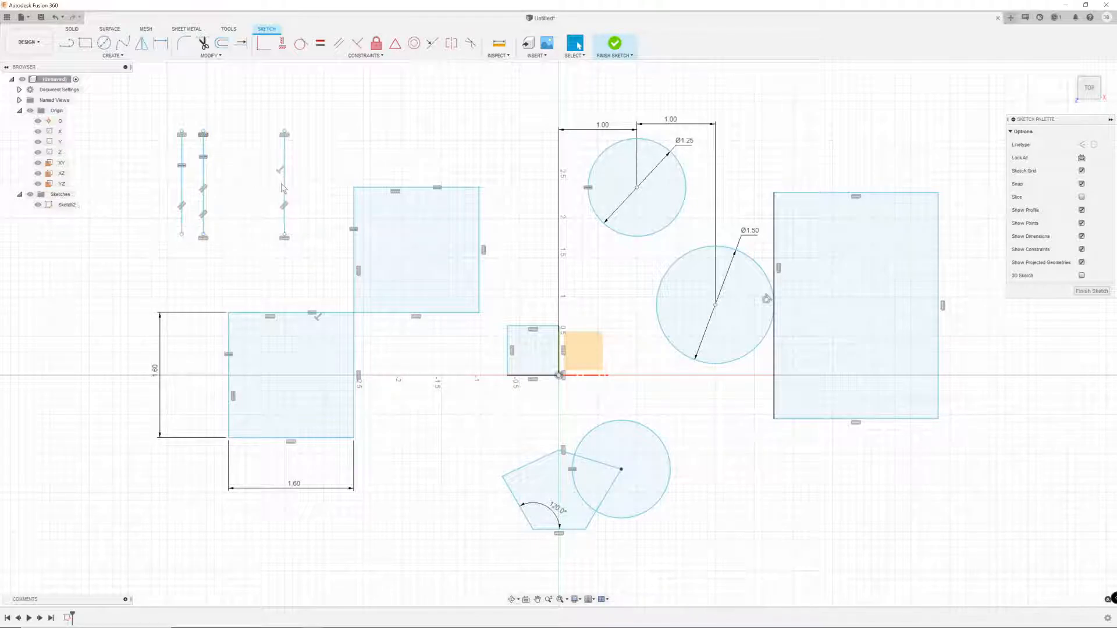
left_click_drag(282, 182, 256, 182)
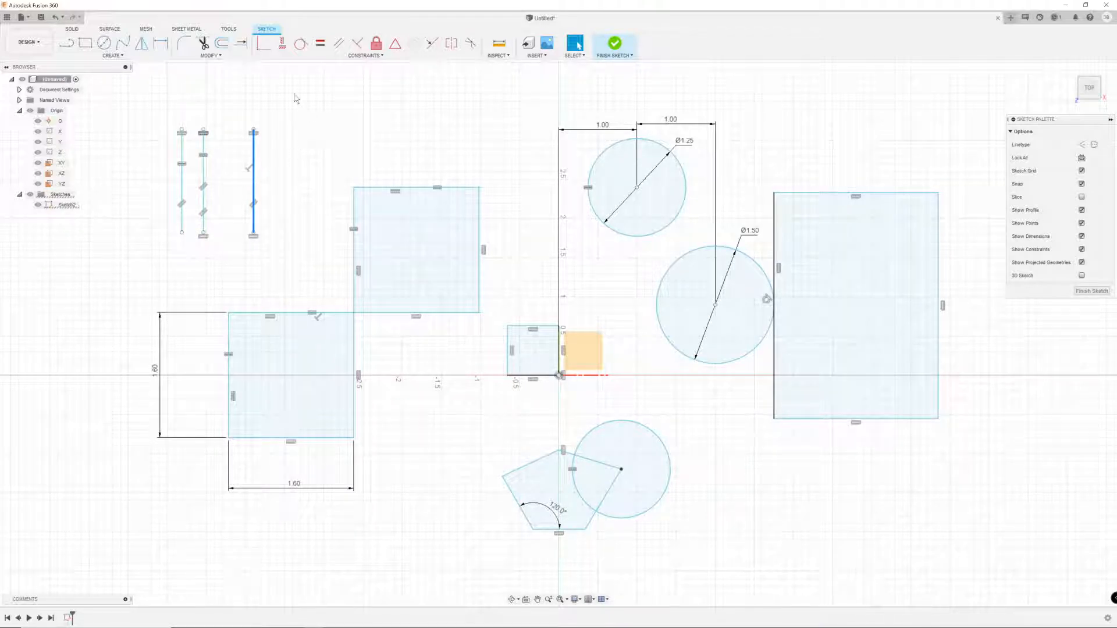
left_click(285, 154)
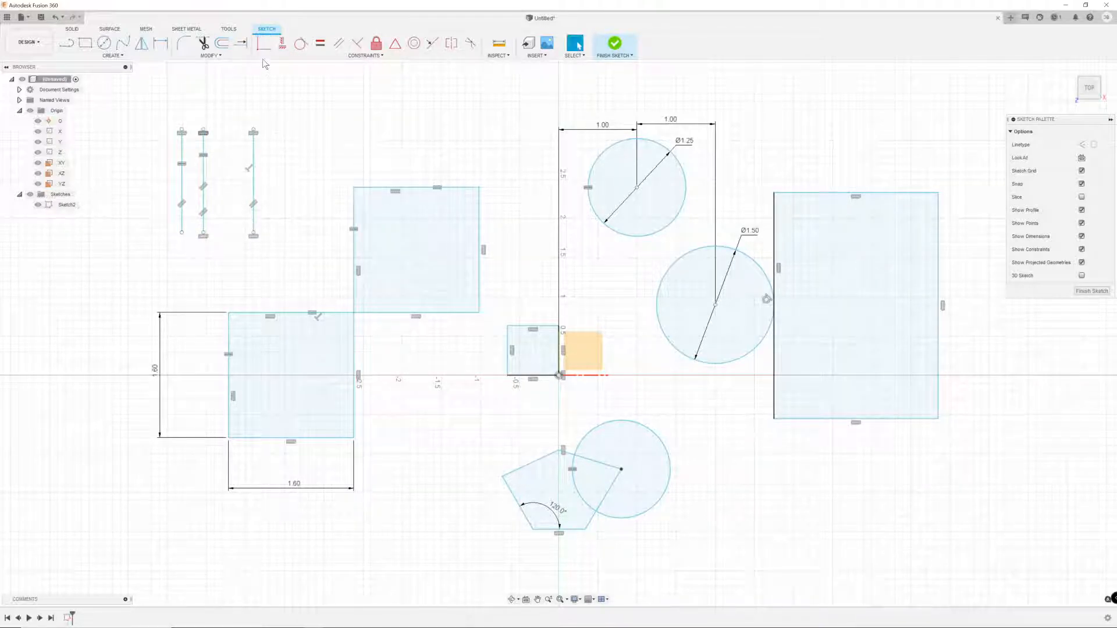
- Try a Coincident constraint between the rightmost vertical line's lower endpoint and the lower square's top edge, and undo it
left_click(263, 43)
left_click(252, 233)
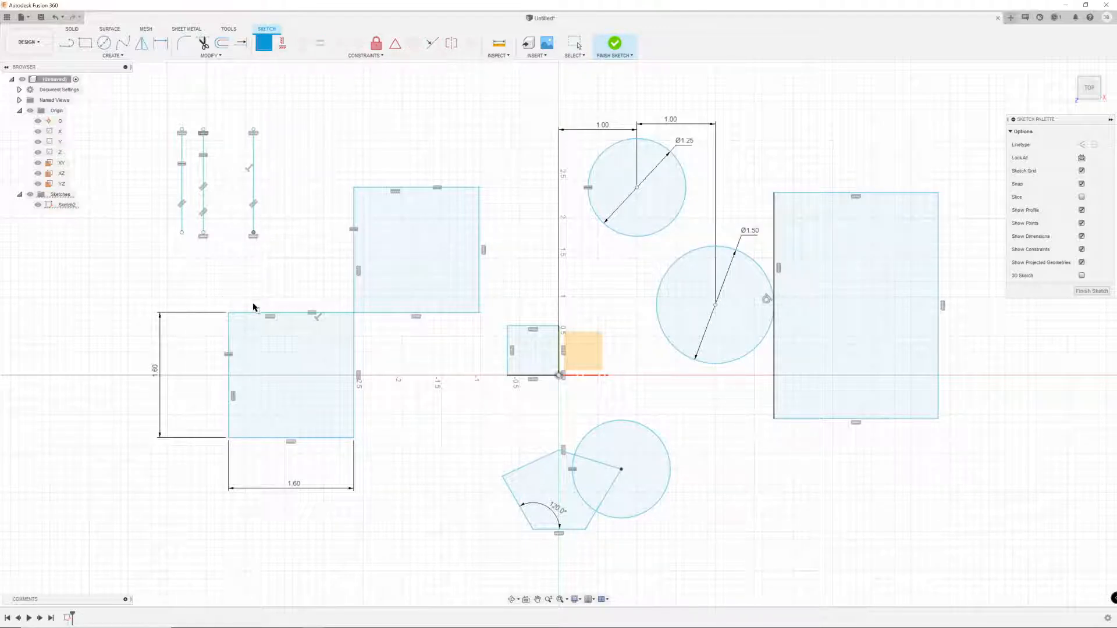
left_click(249, 313)
key("Escape")
mouse_move(257, 266)
left_mouse_down()
mouse_move(214, 262)
mouse_move(275, 273)
mouse_move(267, 259)
mouse_move(285, 245)
left_mouse_up()
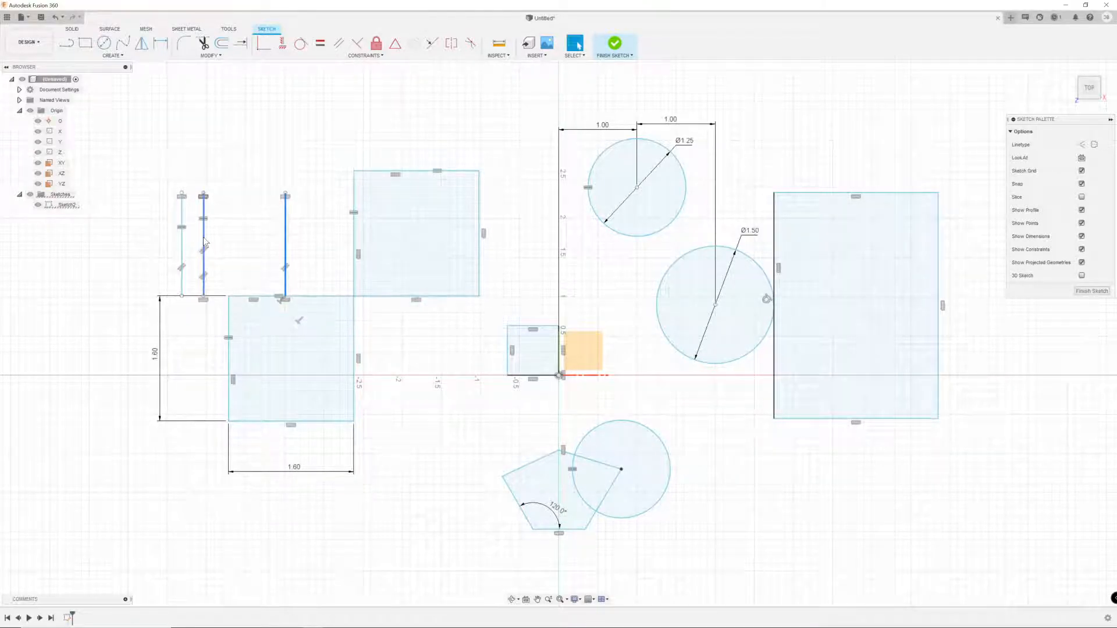
key("ctrl+z")
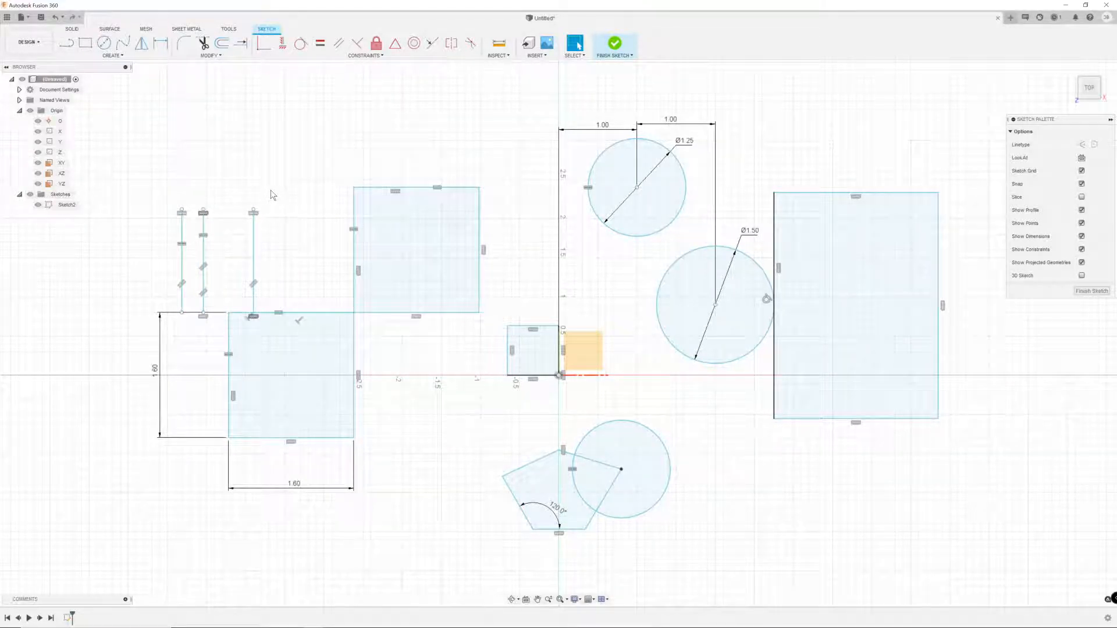
key("ctrl+z")
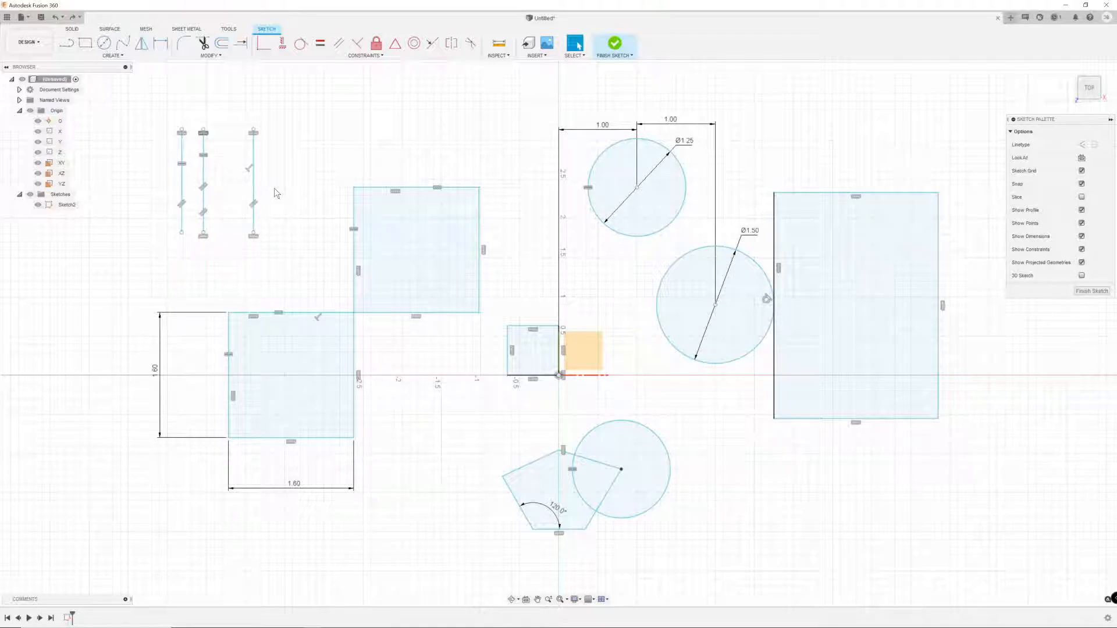
- Make the top edges of the upper square and the large rectangle collinear
left_click(432, 44)
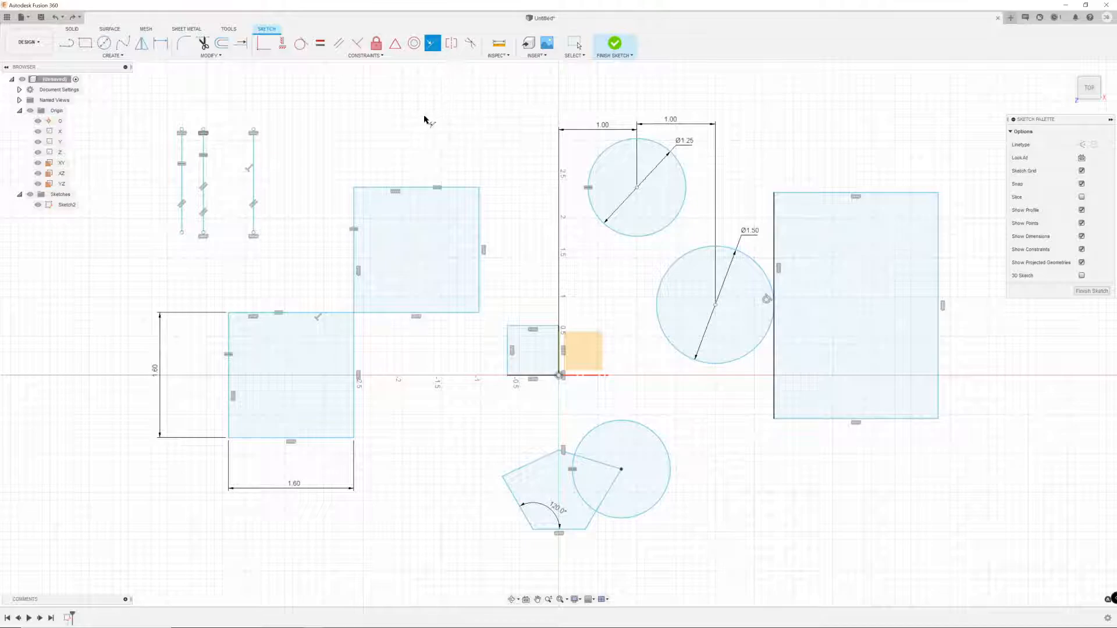
left_click(421, 188)
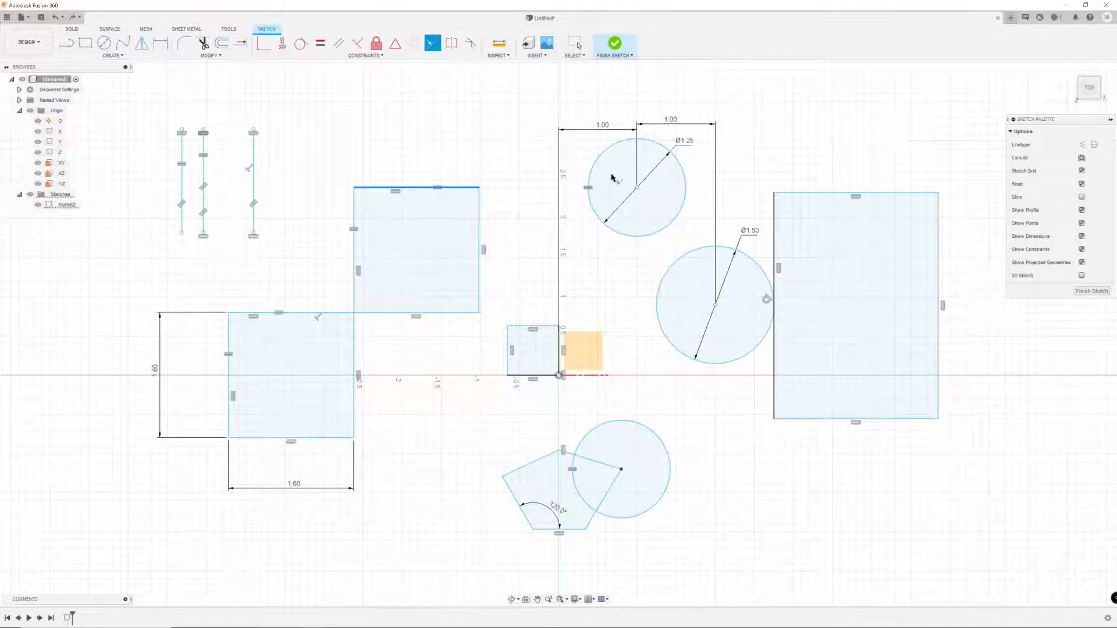
left_click(815, 192)
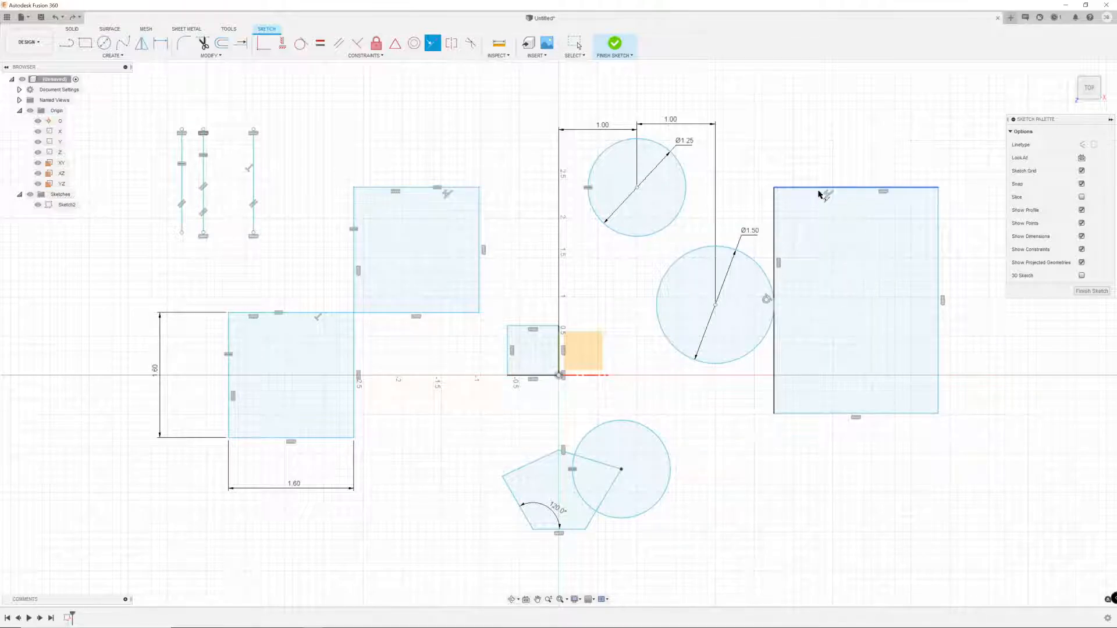
key("Escape")
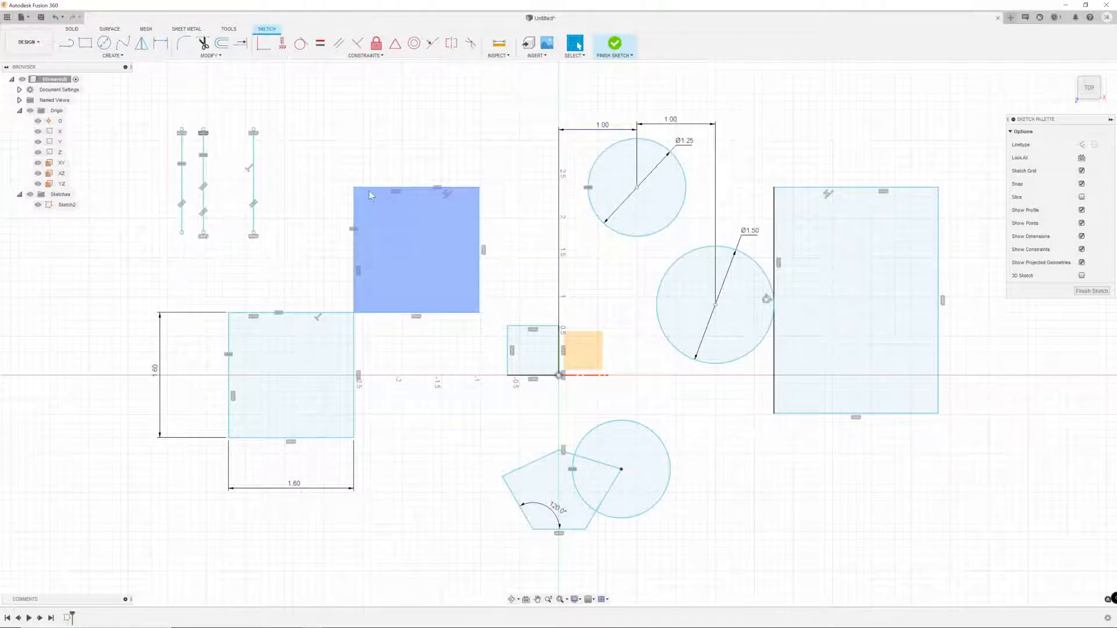
key("l")
left_click(479, 188)
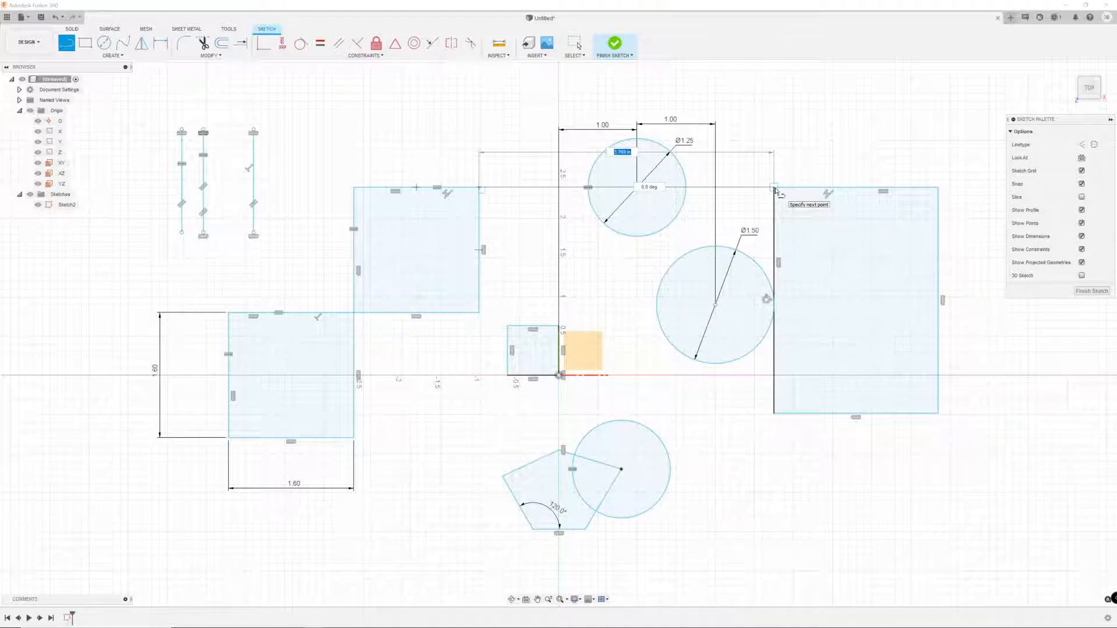
key("Escape")
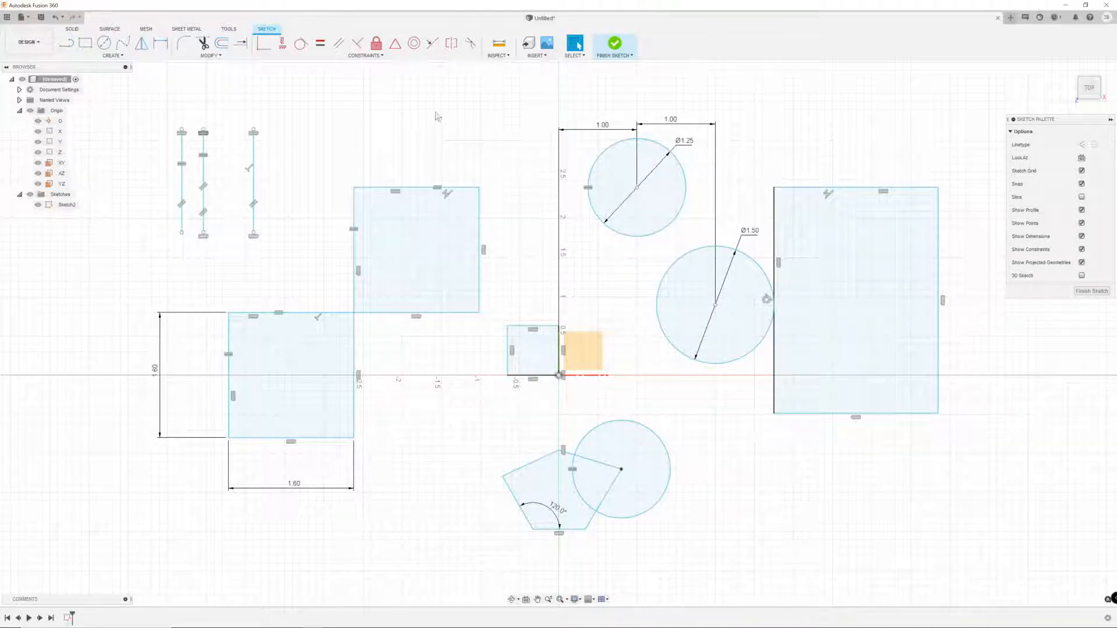
- Try aligning the upper square's lower-right corner horizontally with the large rectangle's lower-left corner, and undo it
left_click(282, 43)
left_click(480, 311)
left_click(775, 412)
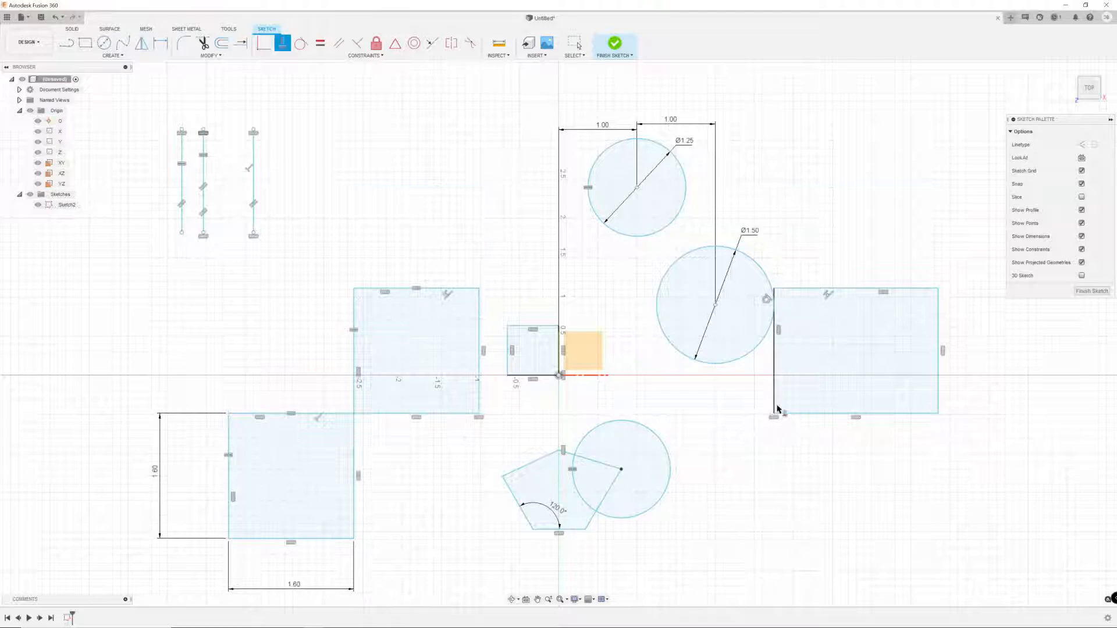
key("Escape")
key("ctrl+z")
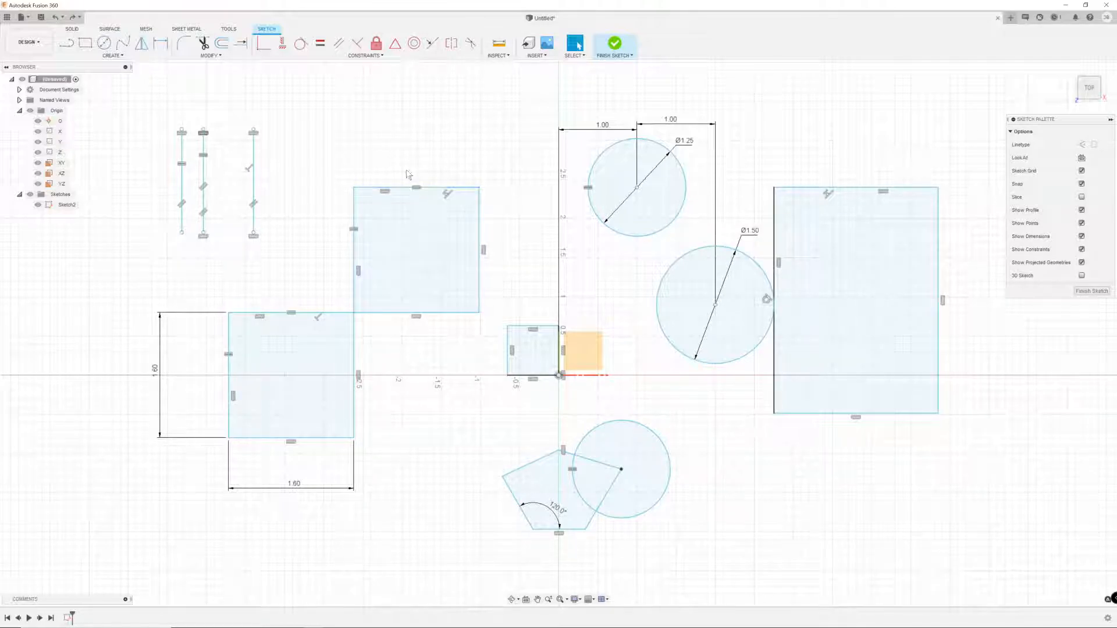
- Attach the rightmost vertical line's lower endpoint to the midpoint of the lower square's top edge and pull the line to test it
left_click(264, 44)
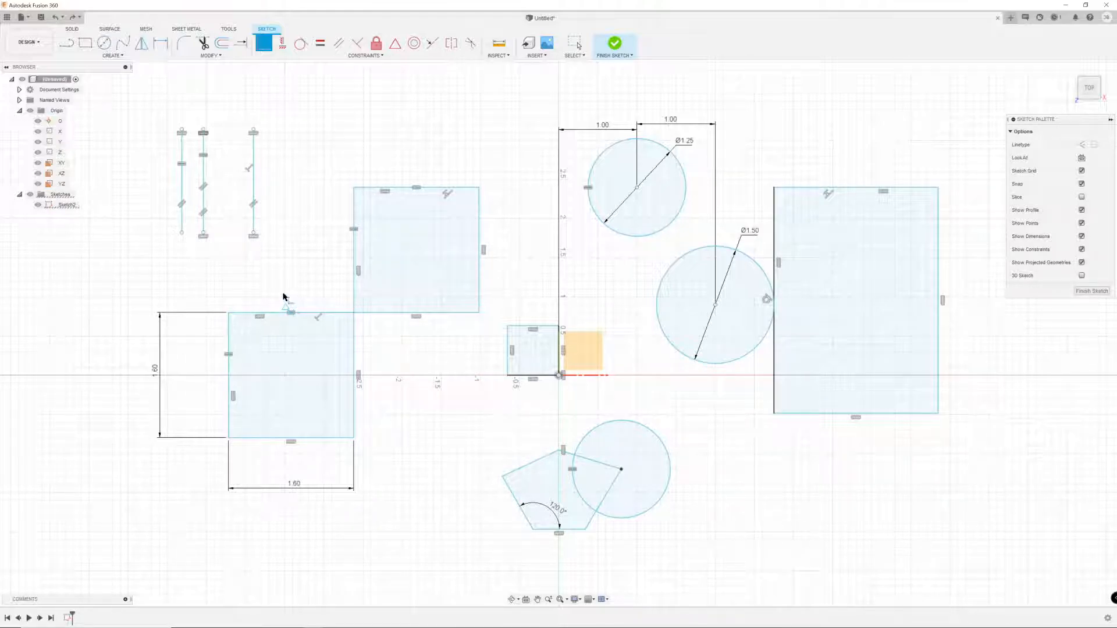
left_click(261, 44)
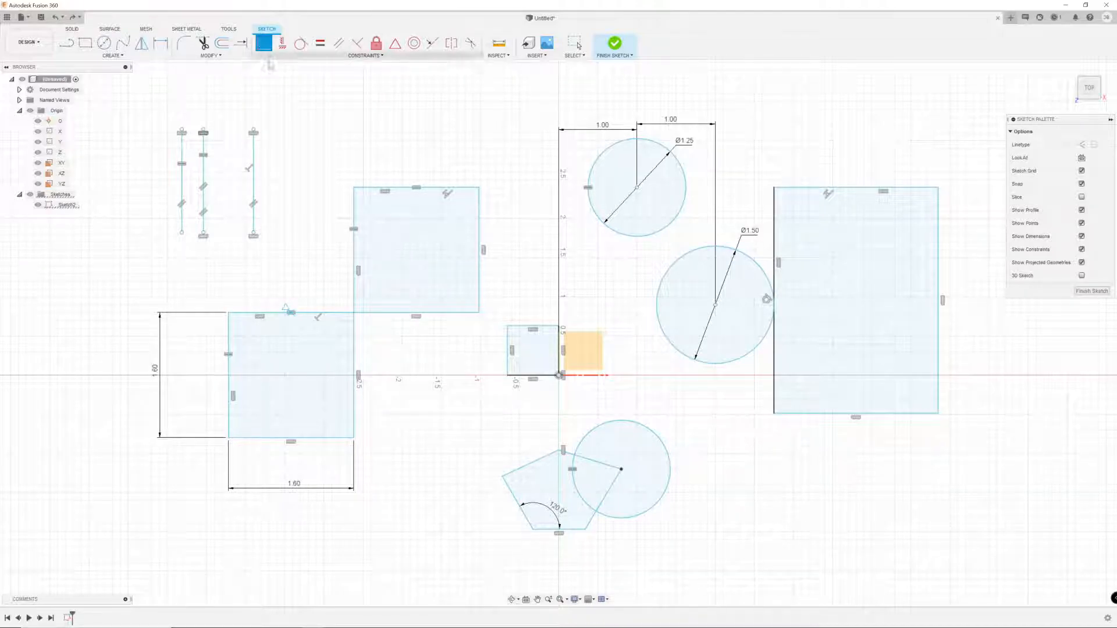
left_click(254, 235)
key("Escape")
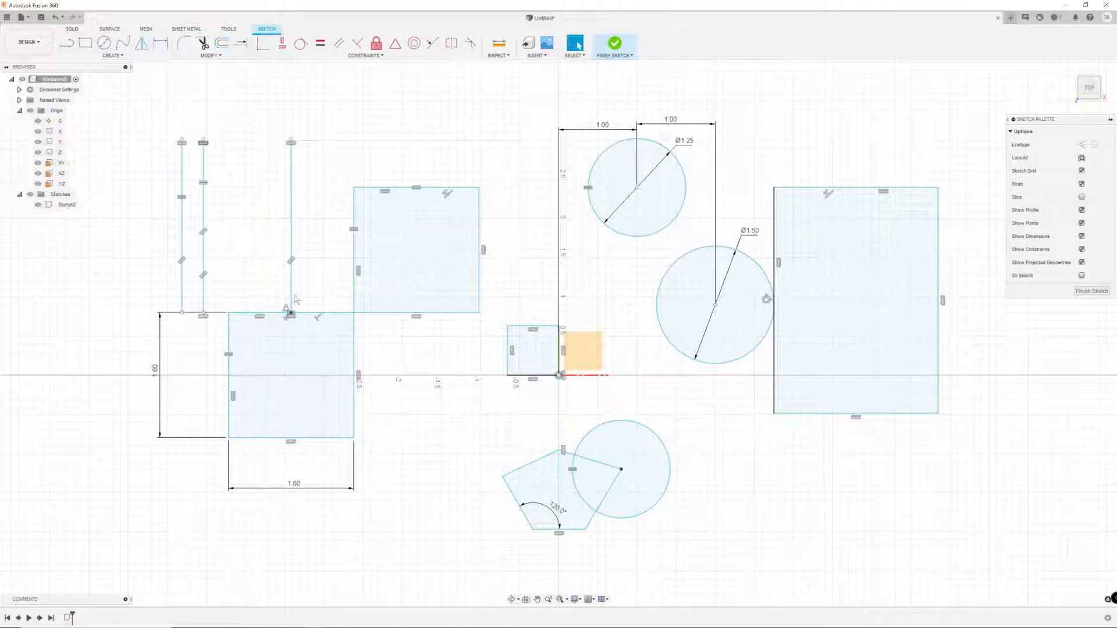
left_click_drag(291, 293, 288, 290)
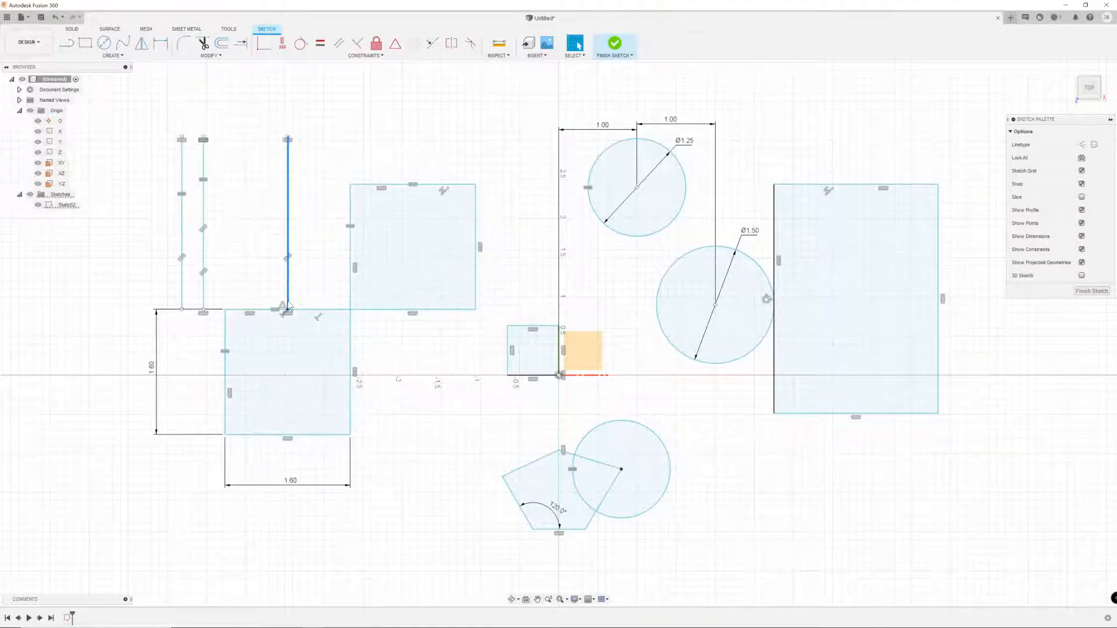
left_click(337, 151)
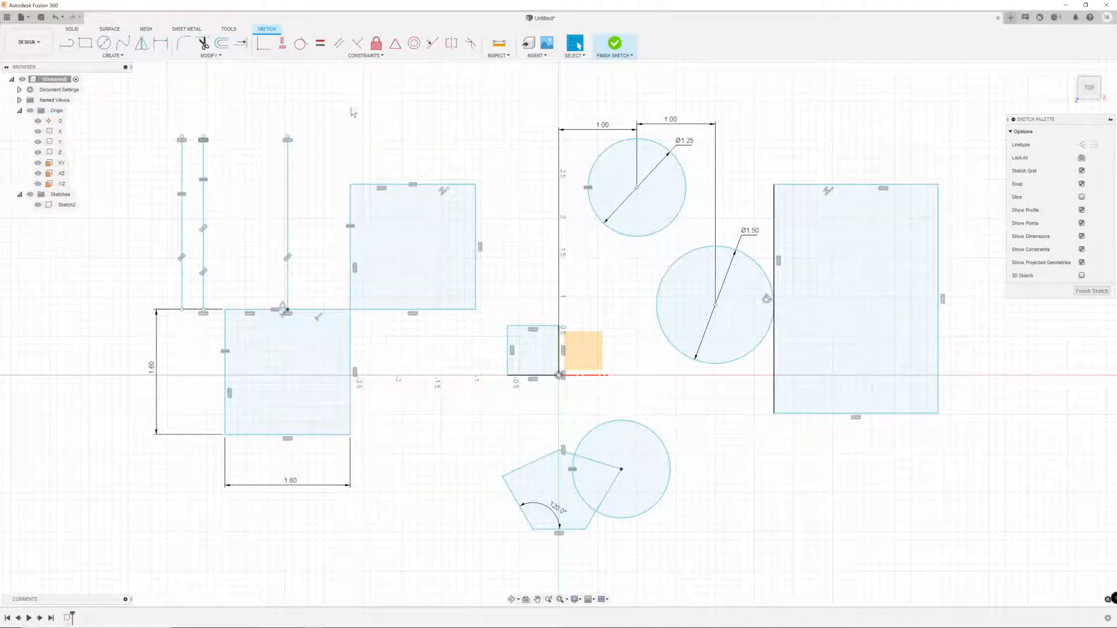
- Add a driven dimension from the midpoint of the upper square's top edge to its upper-right corner
key("d")
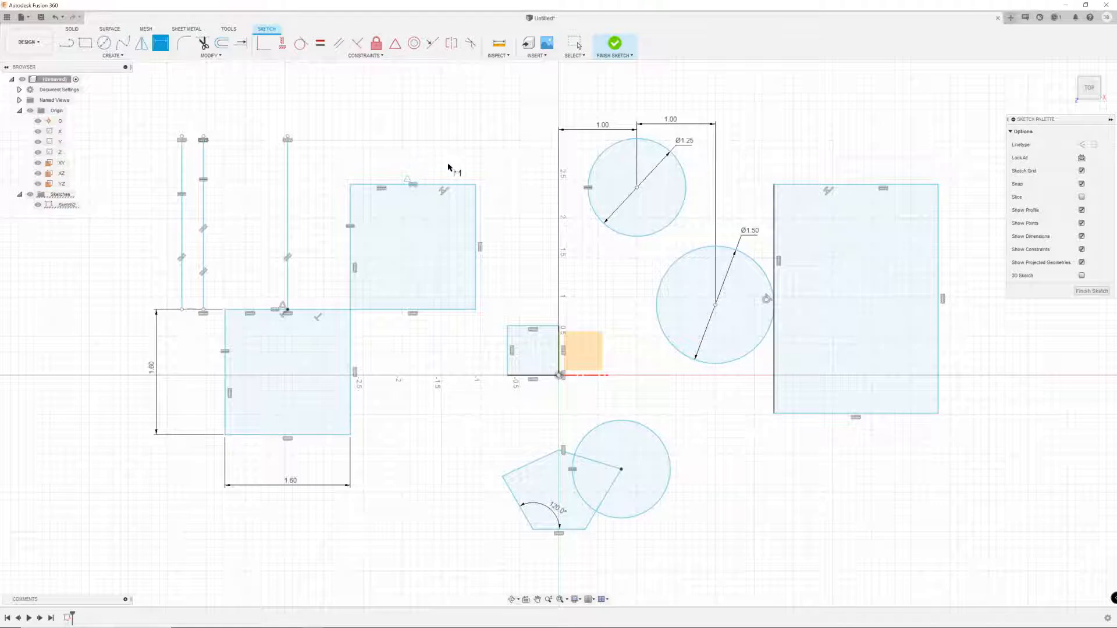
left_click(475, 186)
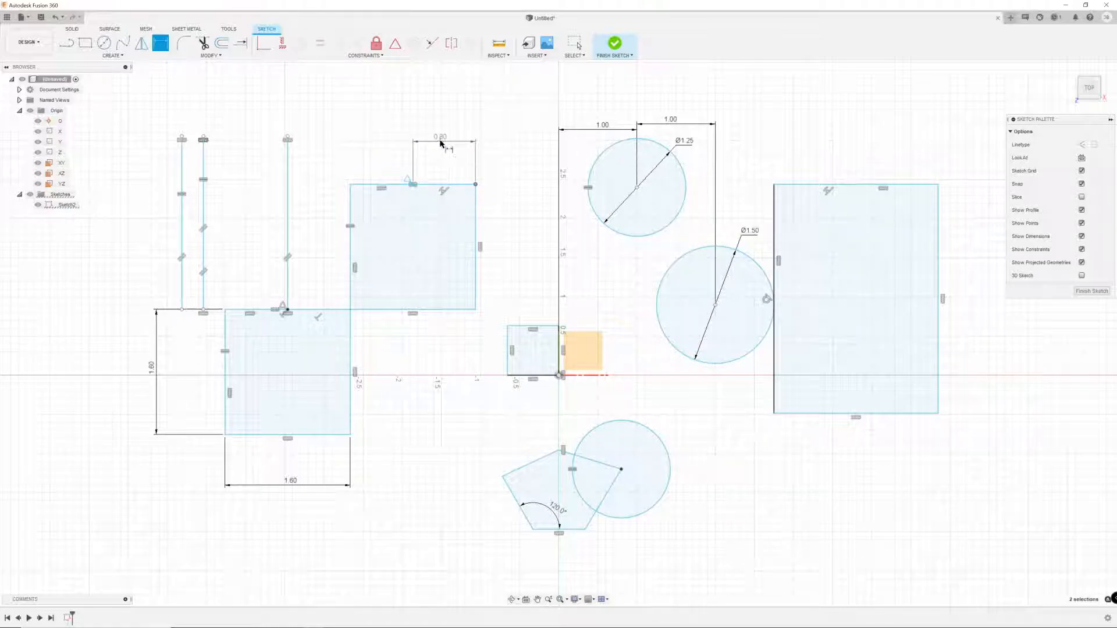
left_click(444, 143)
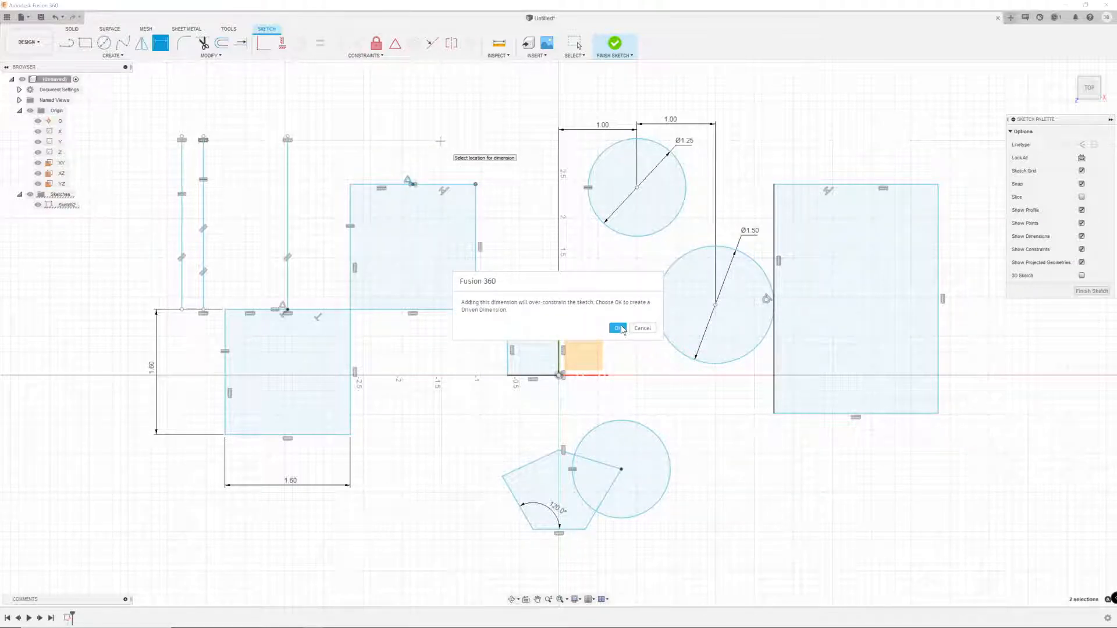
left_click(618, 328)
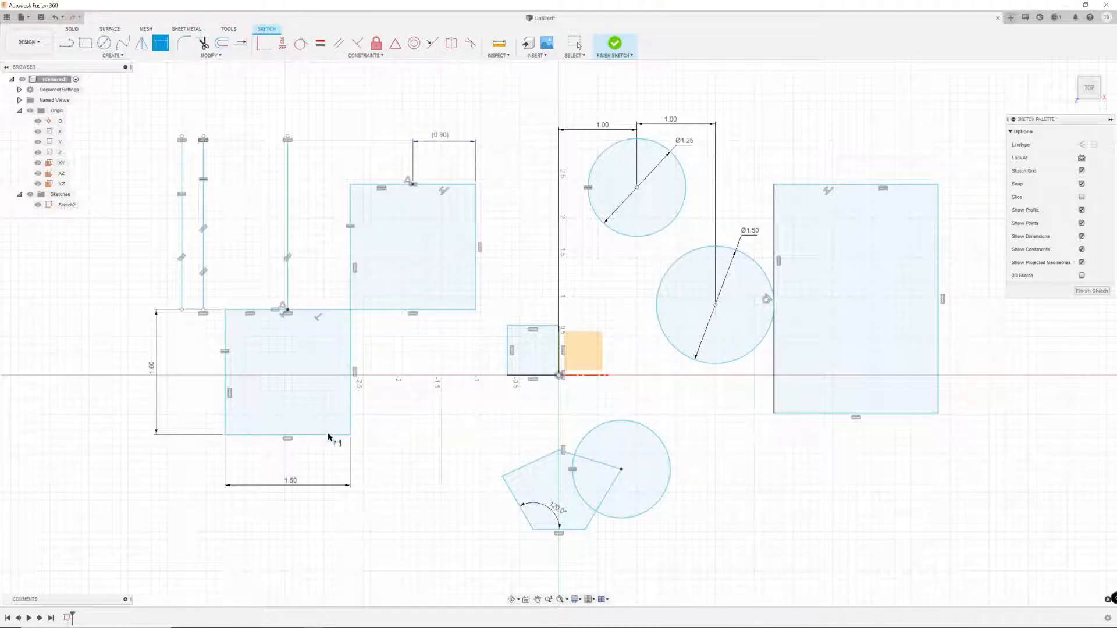
key("Escape")
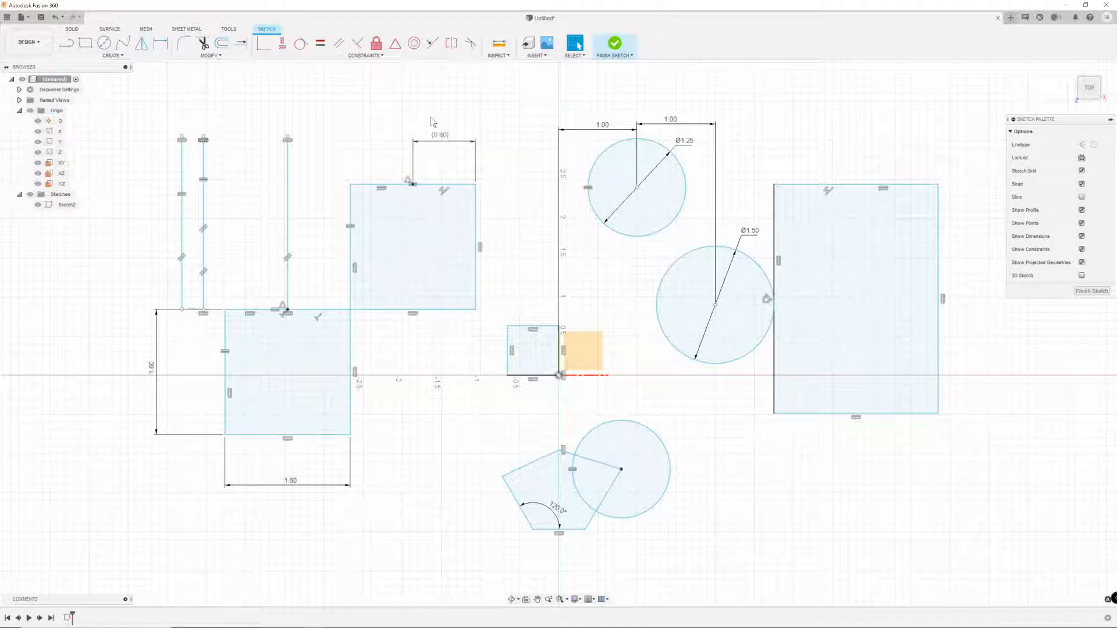
- Make the 1.25 circle and the pentagon's circle symmetric about the short horizontal line at the origin, and pull the pentagon's lower-right vertex down
left_click(451, 44)
left_click(451, 43)
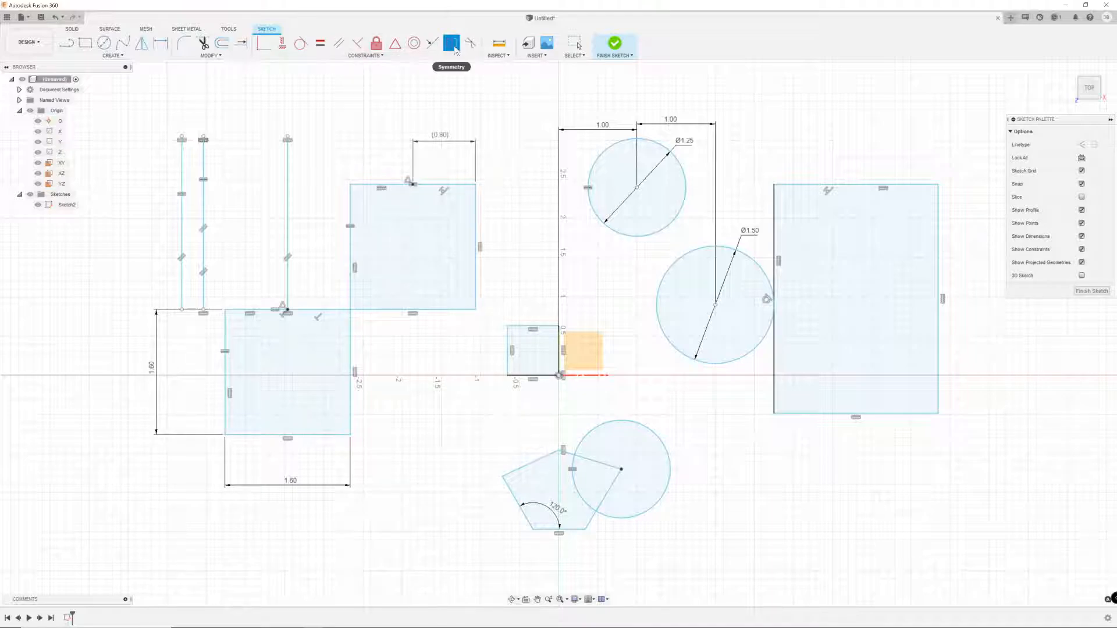
left_click(628, 239)
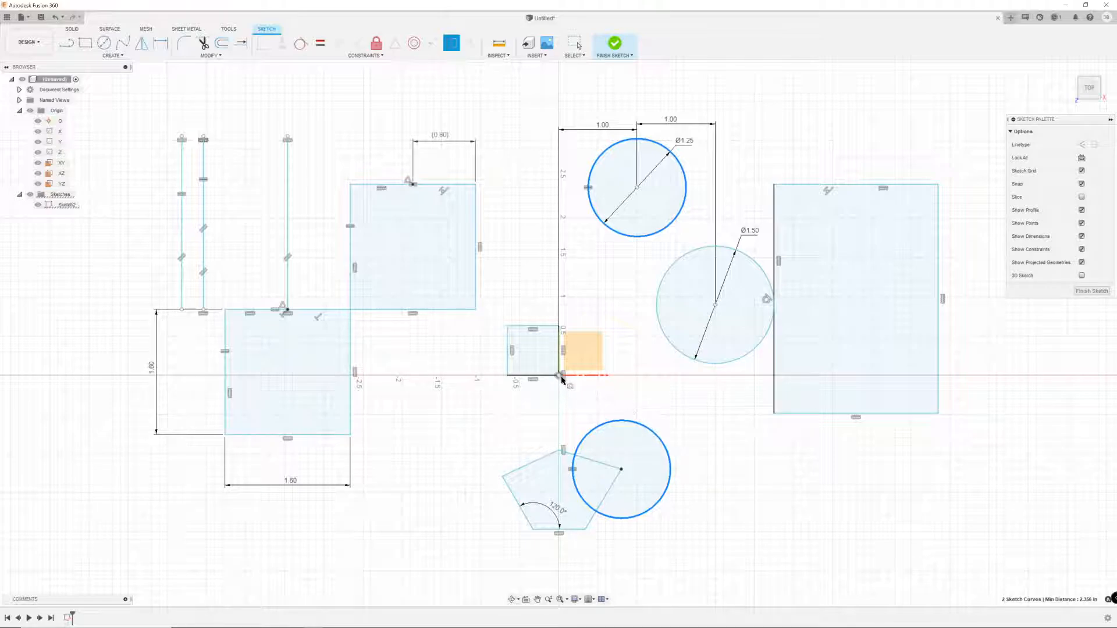
left_click(583, 376)
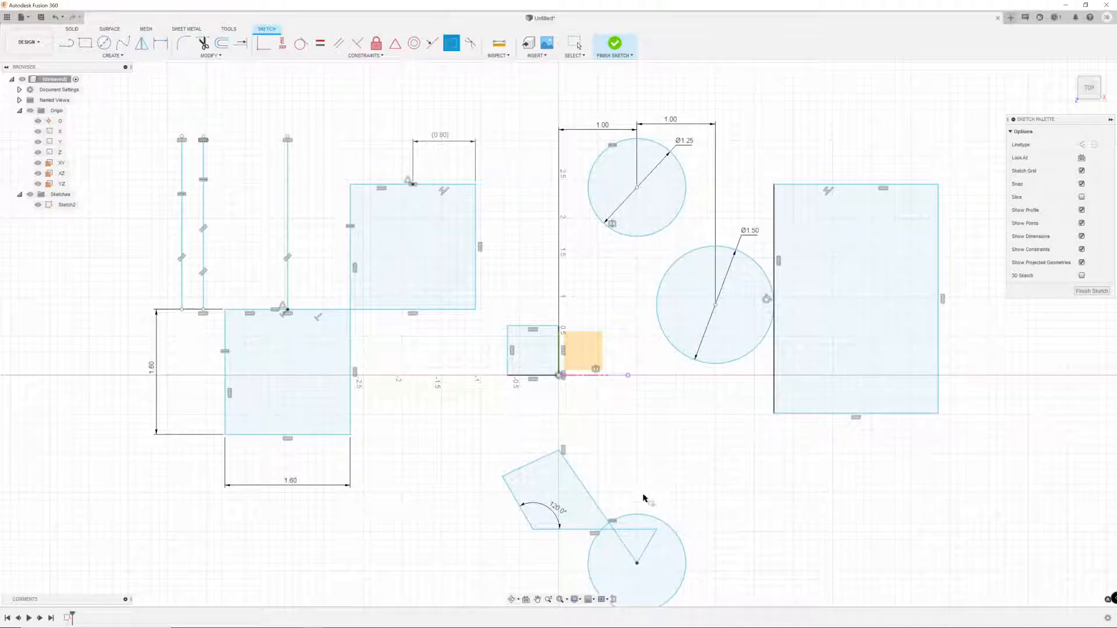
key("Escape")
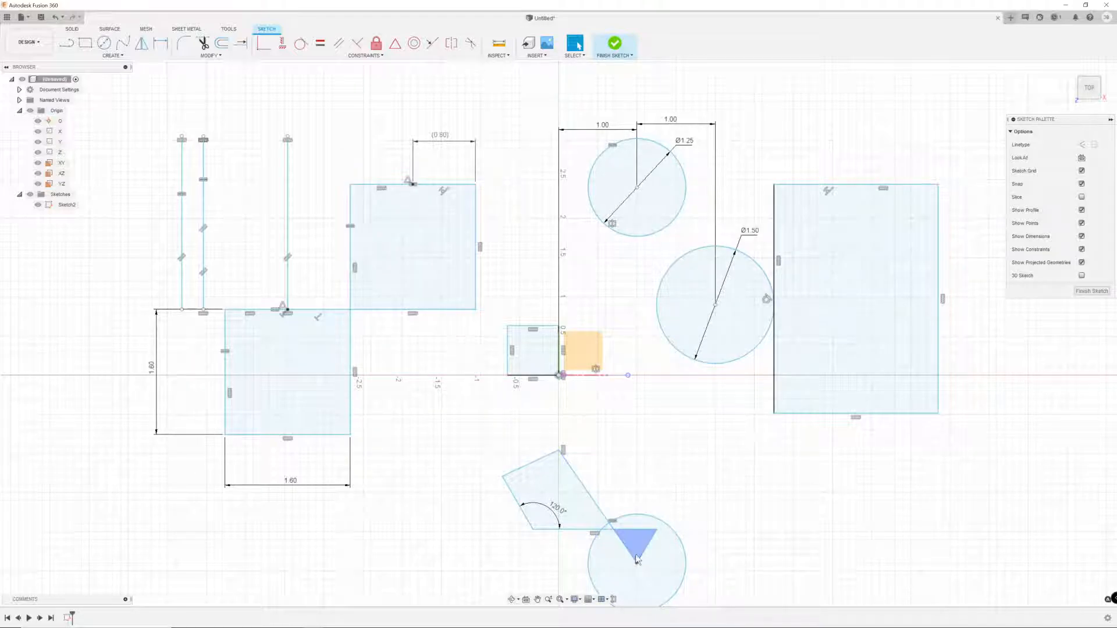
left_click_drag(657, 531, 621, 587)
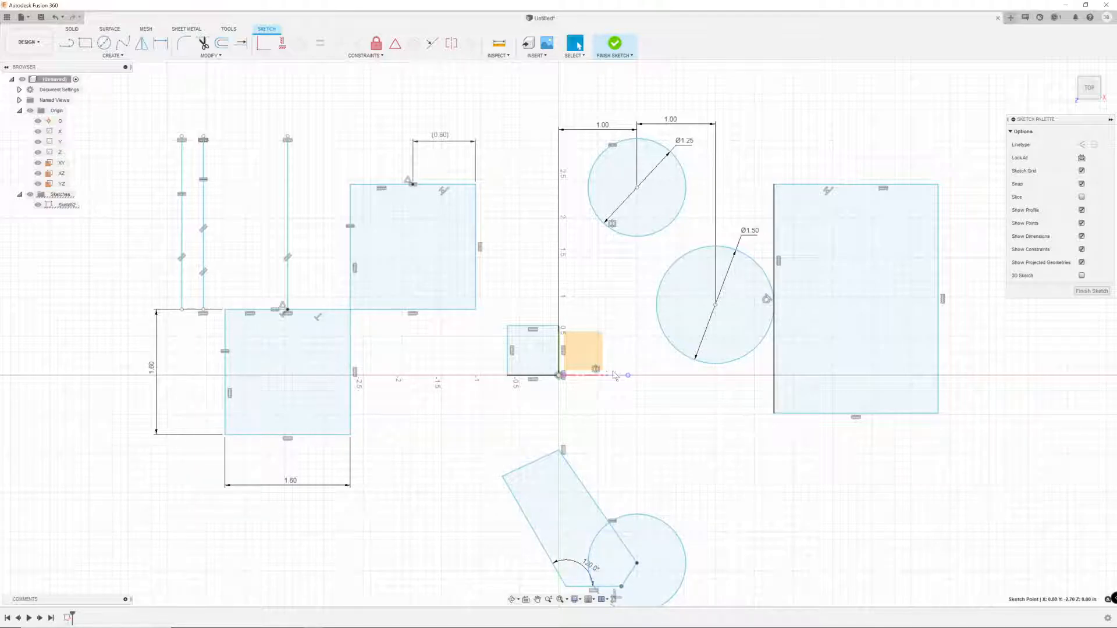
- Pull the pentagon's circle upward to test the symmetry, and add a circumscribed eight-sided polygon with a 0.50 radius above the upper square
left_click_drag(661, 527, 673, 425)
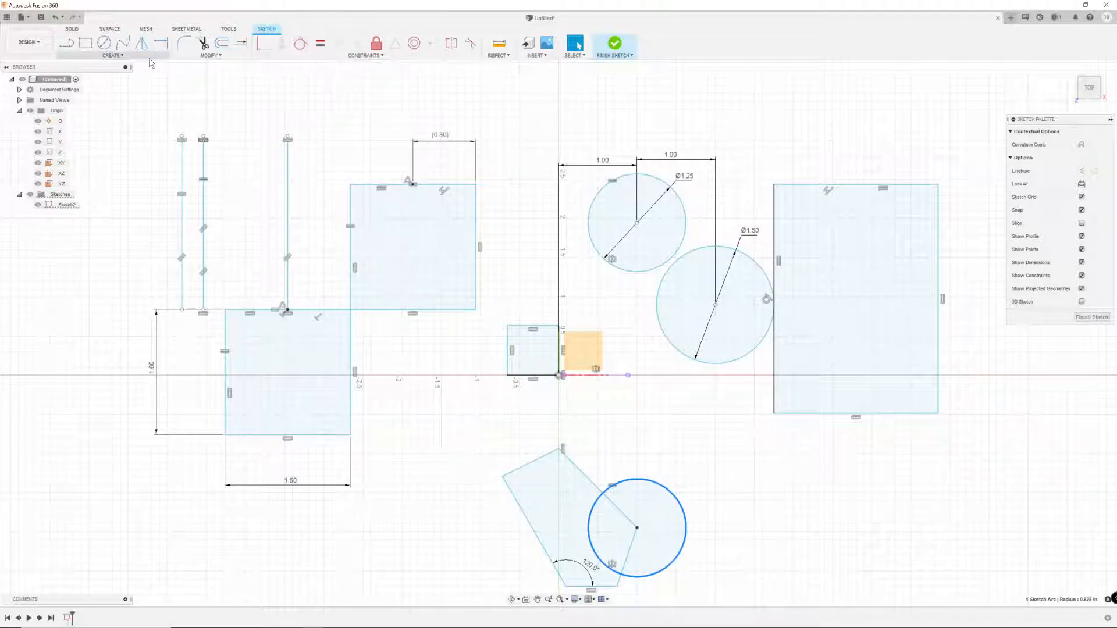
left_click(114, 57)
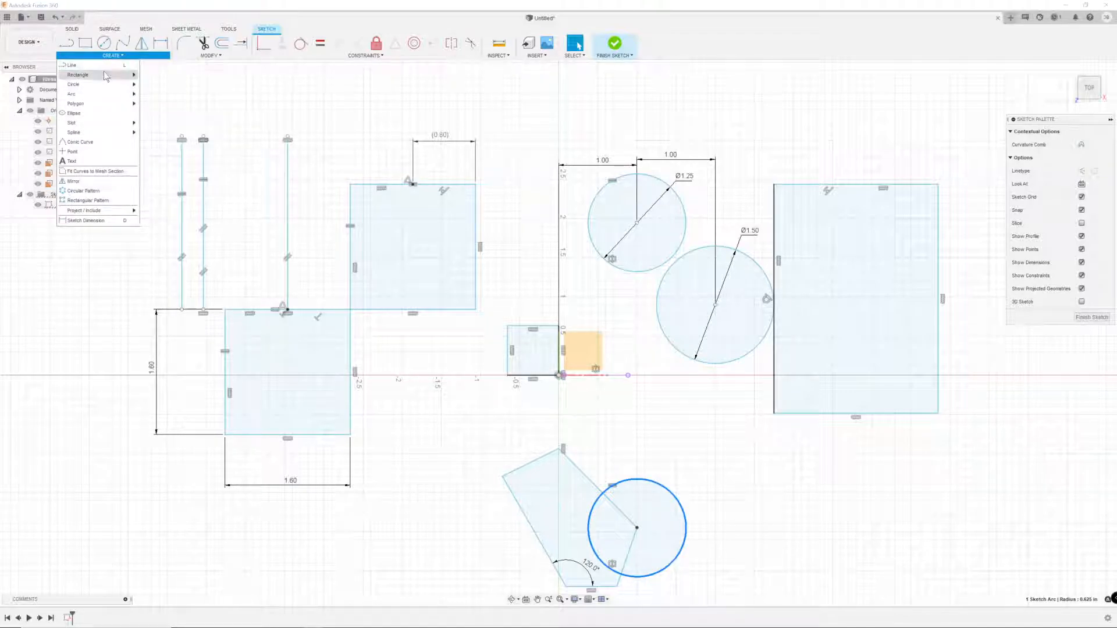
mouse_move(106, 86)
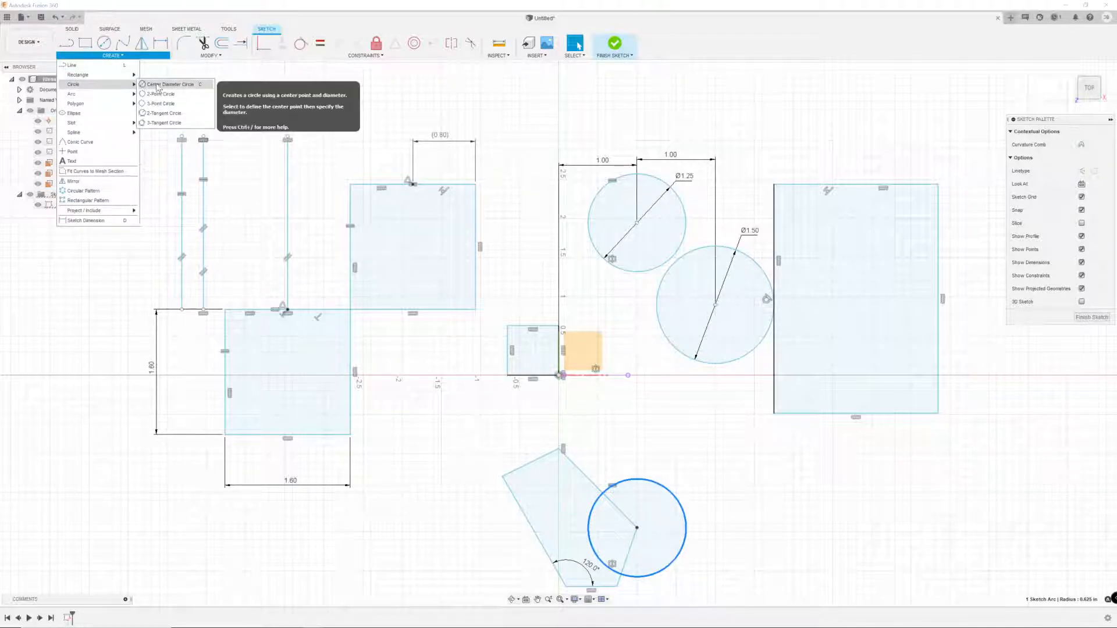
mouse_move(119, 103)
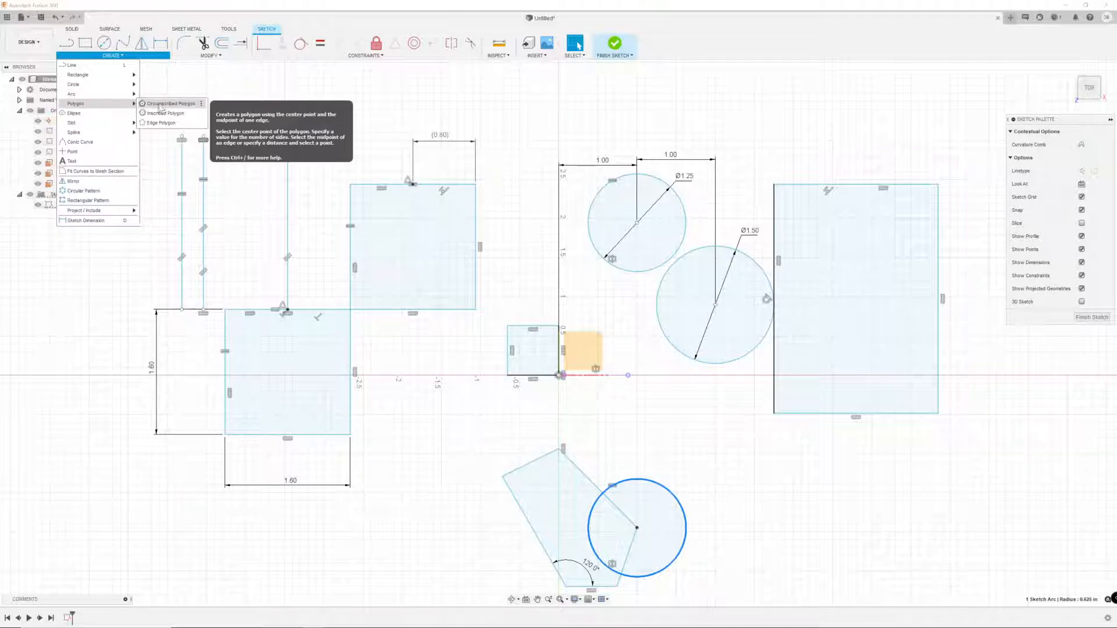
left_click(161, 105)
left_click(340, 124)
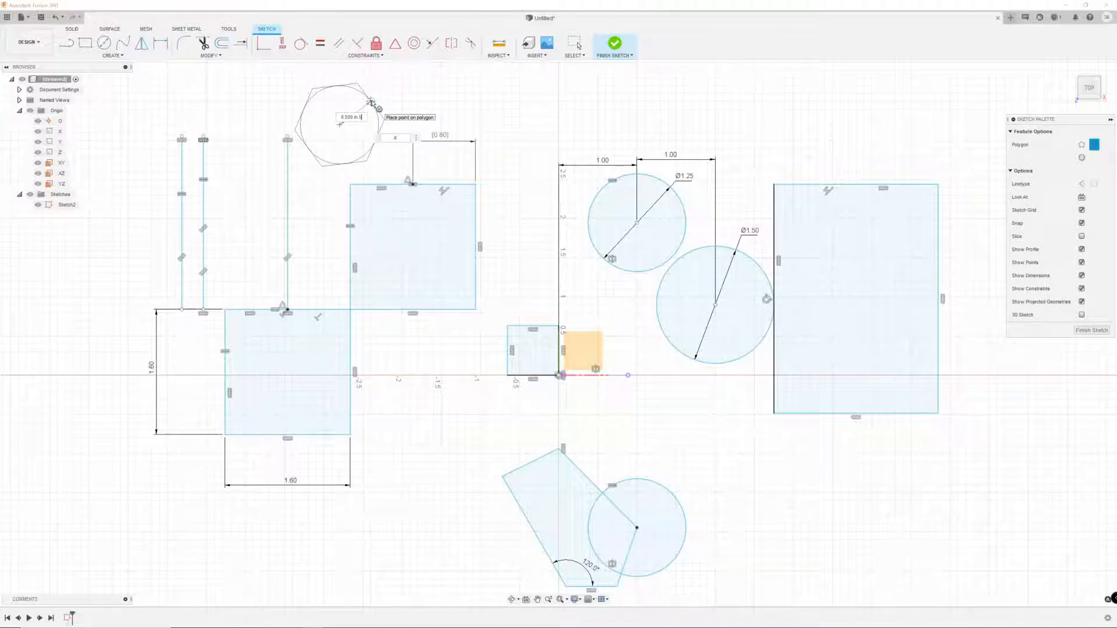
key("Tab")
key("Return")
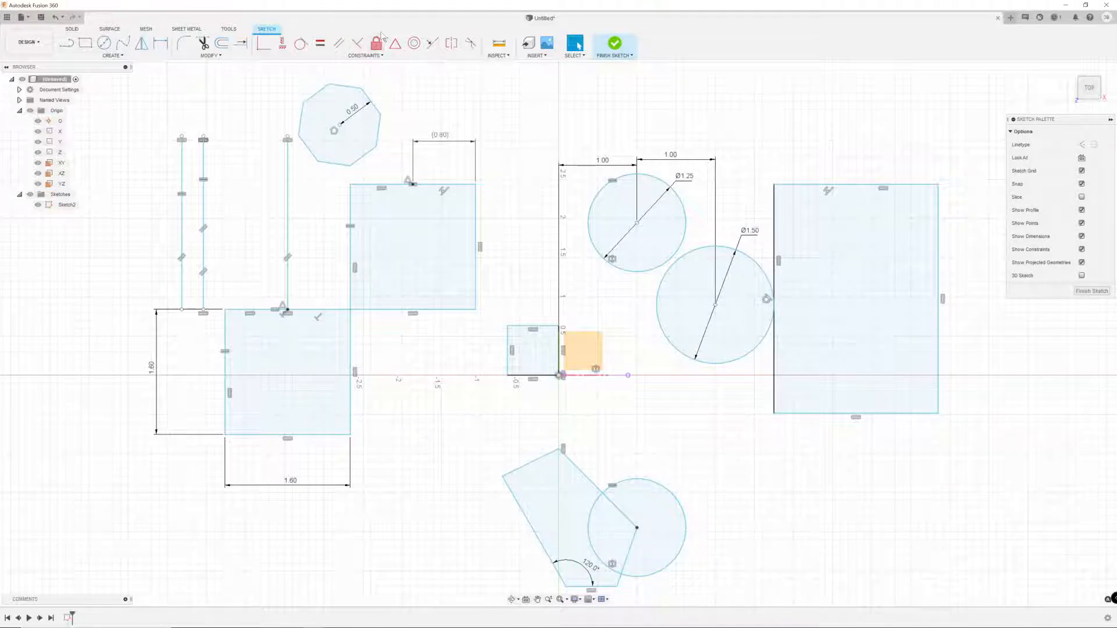
left_click(141, 55)
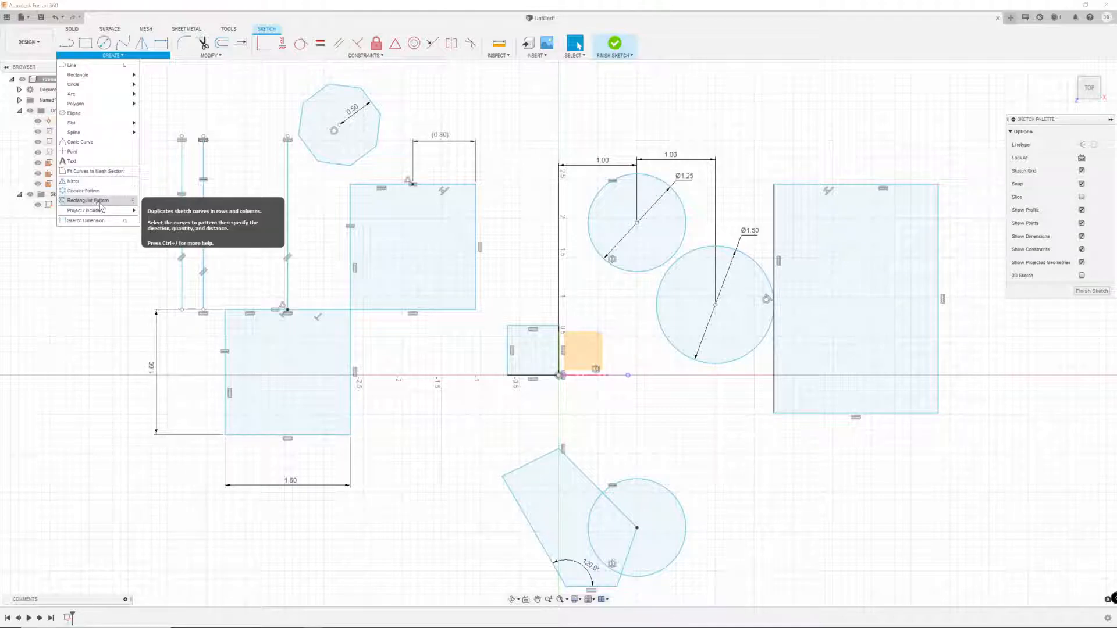
left_click(214, 52)
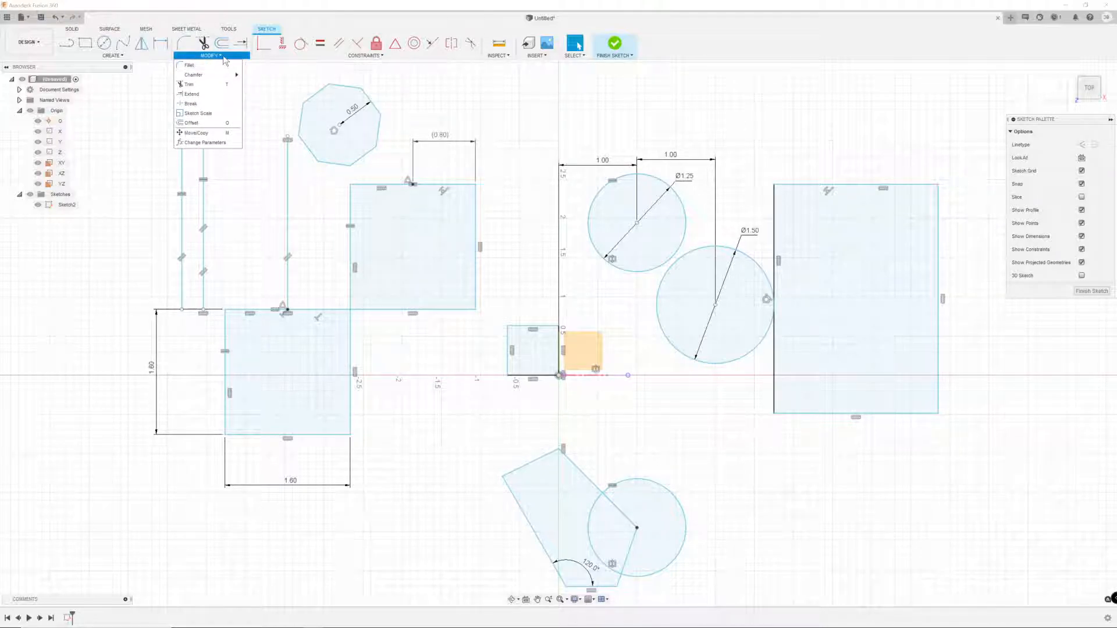
mouse_move(286, 58)
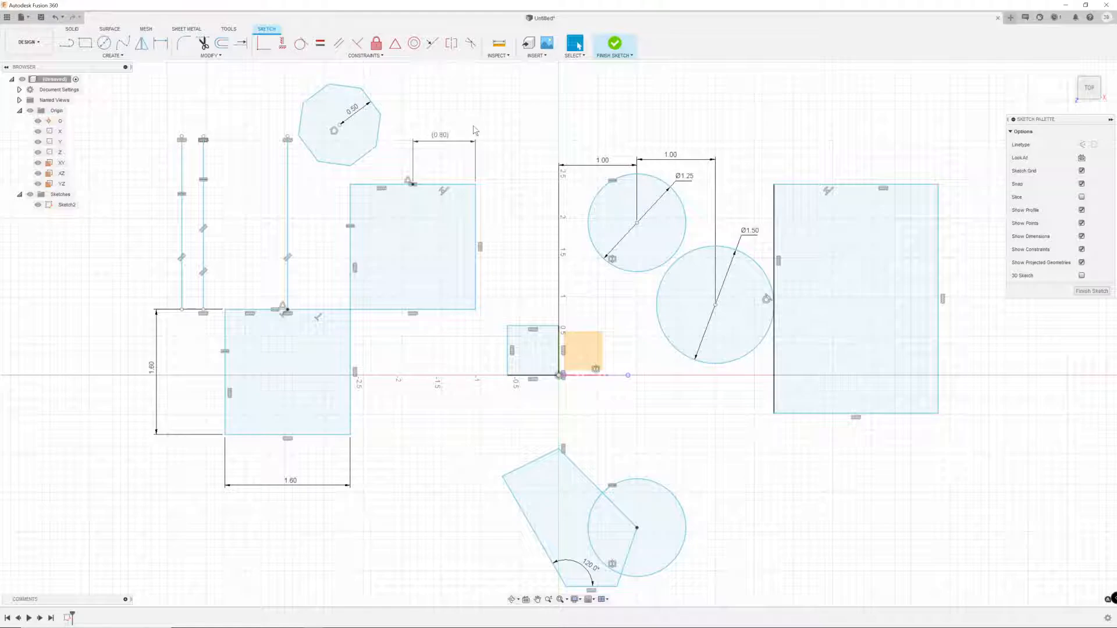
- Delete all geometry and dimensions from the sketch
mouse_move(150, 82)
left_mouse_down()
mouse_move(860, 509)
mouse_move(983, 605)
left_mouse_up()
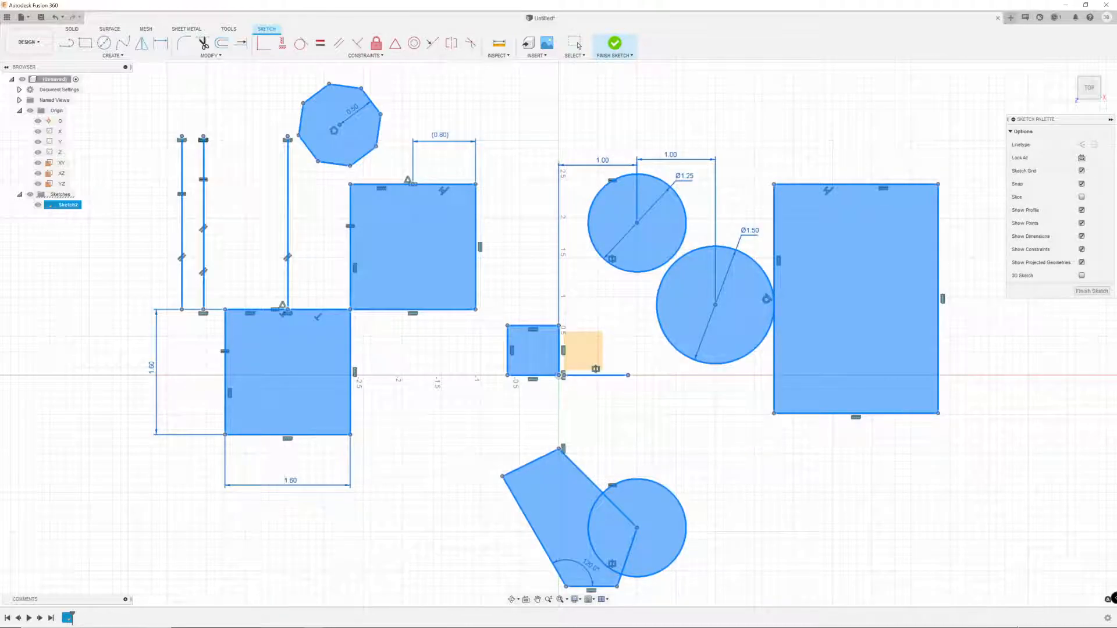
key("Delete")
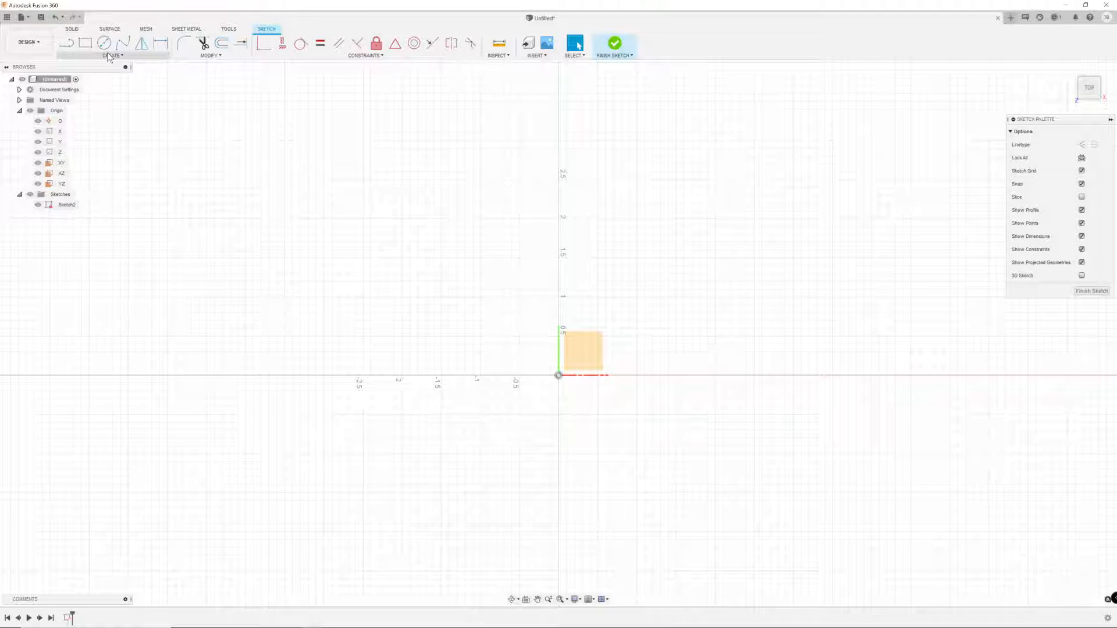
- Draw a center-diameter circle centred on the origin and a two-point rectangle just above it
left_click(103, 42)
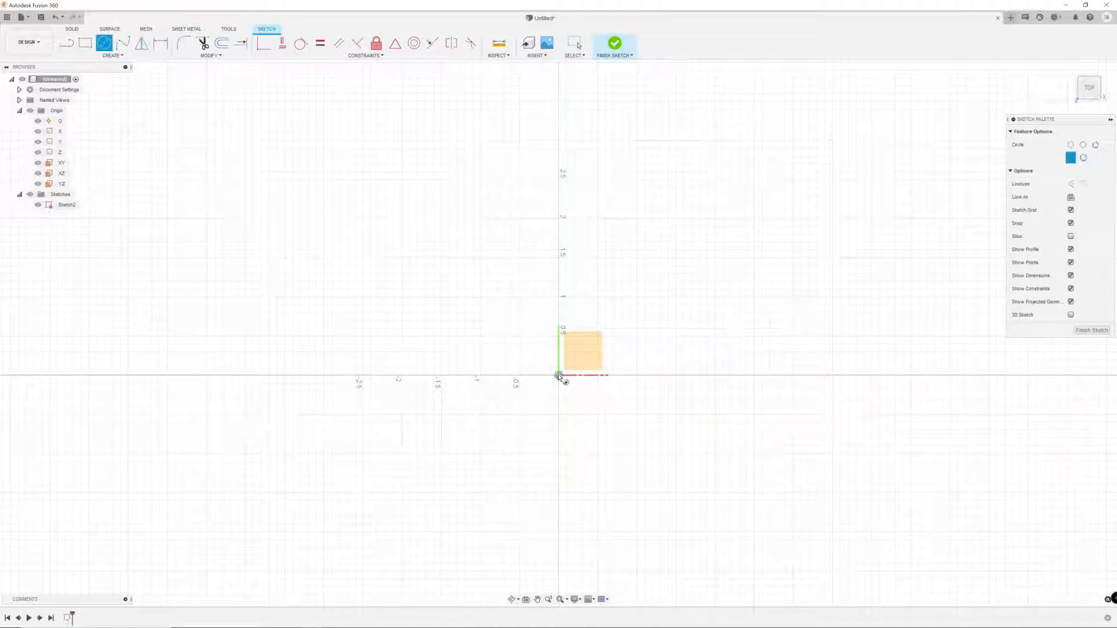
left_click(559, 376)
left_click(510, 304)
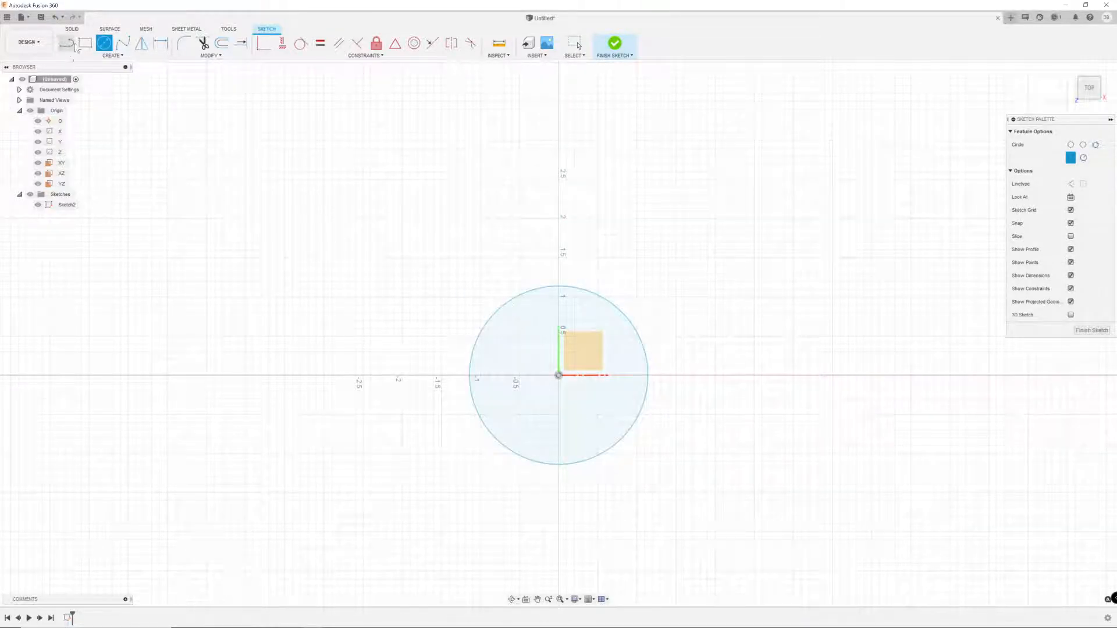
key("r")
left_click(520, 203)
left_click(605, 265)
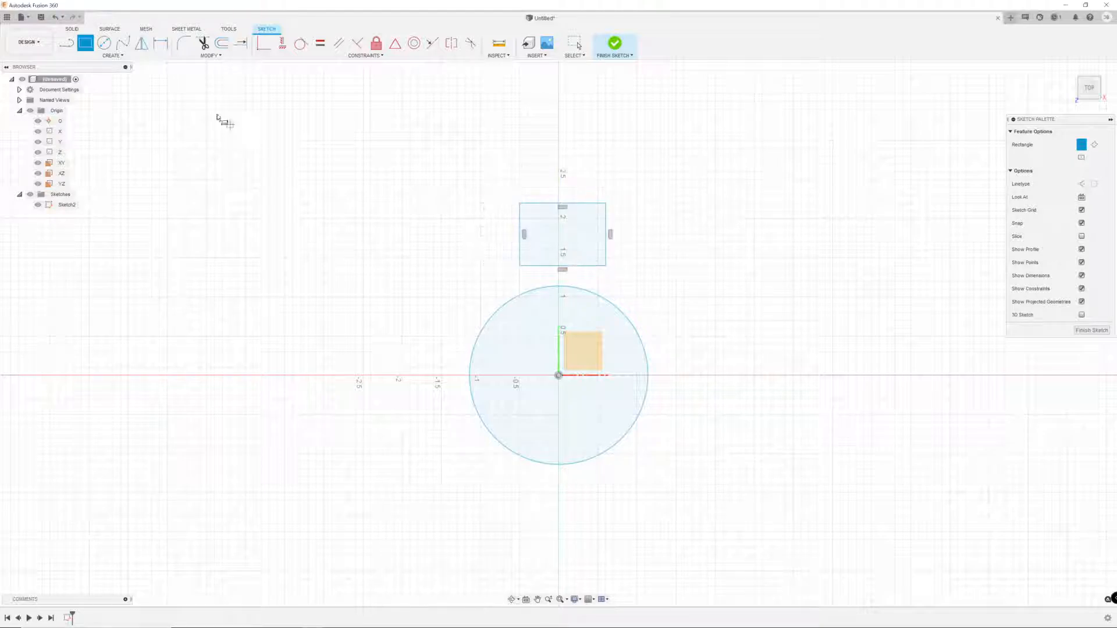
- Draw a circumscribed hexagon left of the circle, move its centre up clear of the circle, and finish the sketch
left_click(111, 55)
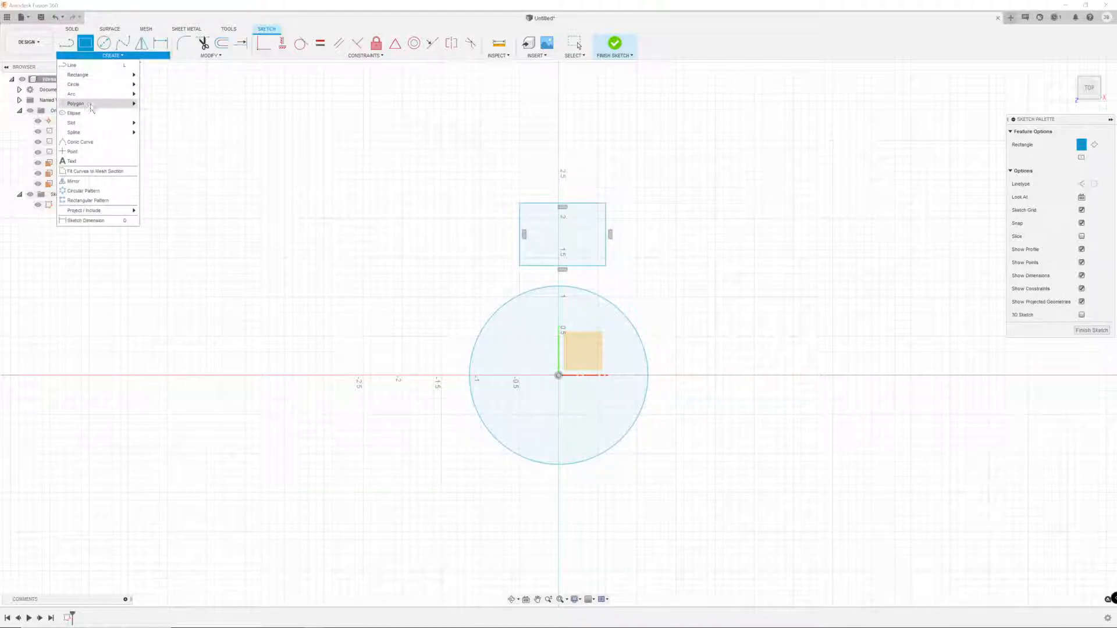
mouse_move(87, 103)
left_click(146, 104)
left_click(378, 376)
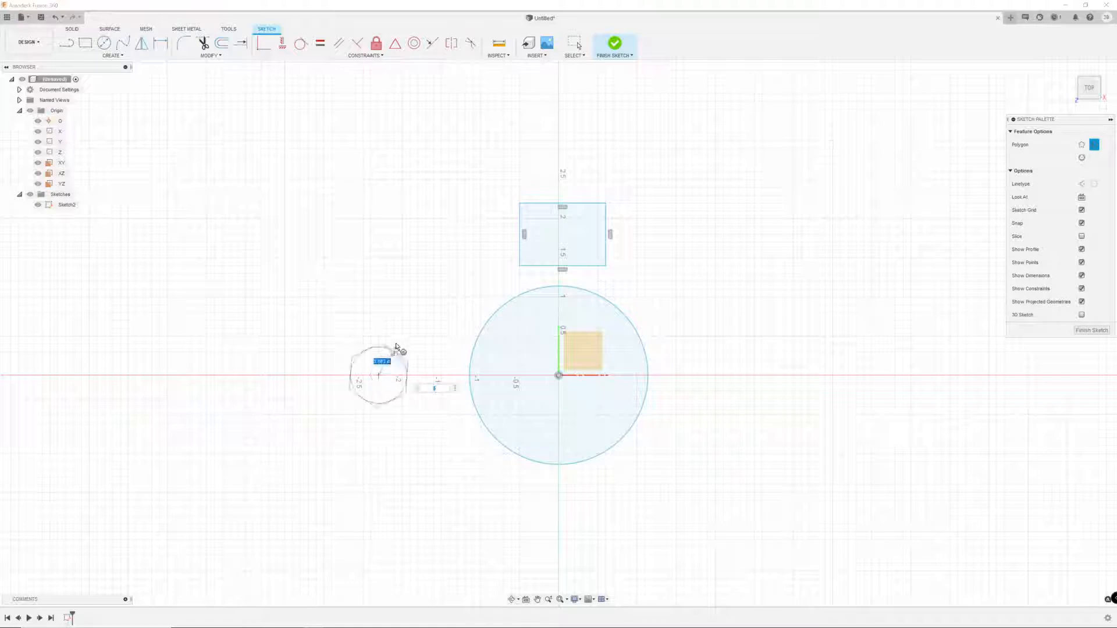
left_click(372, 282)
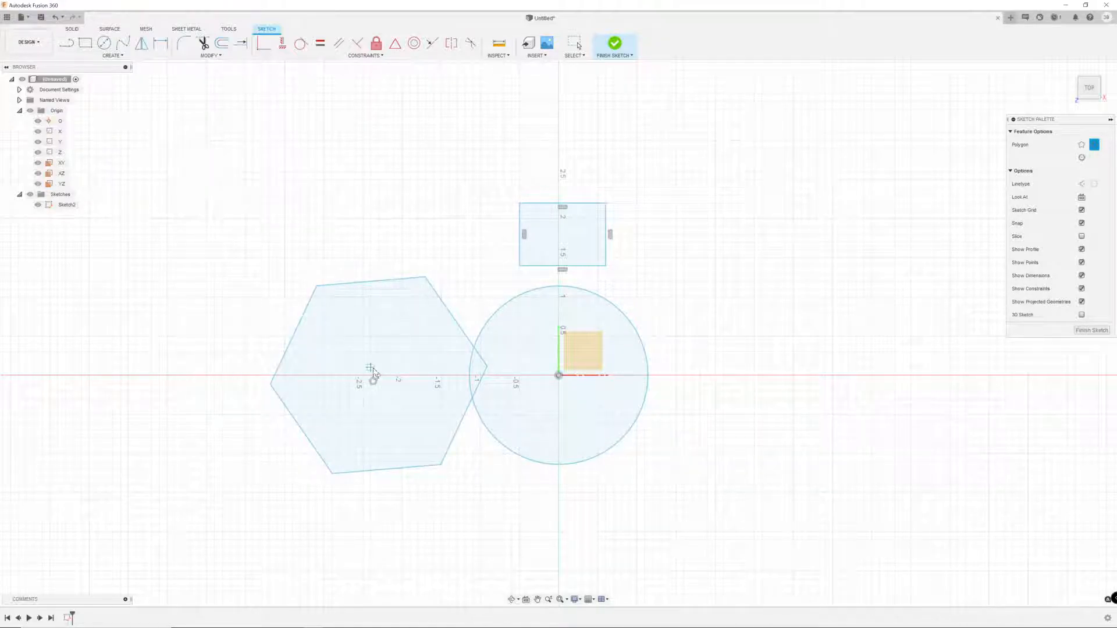
key("Escape")
left_click_drag(378, 376, 382, 300)
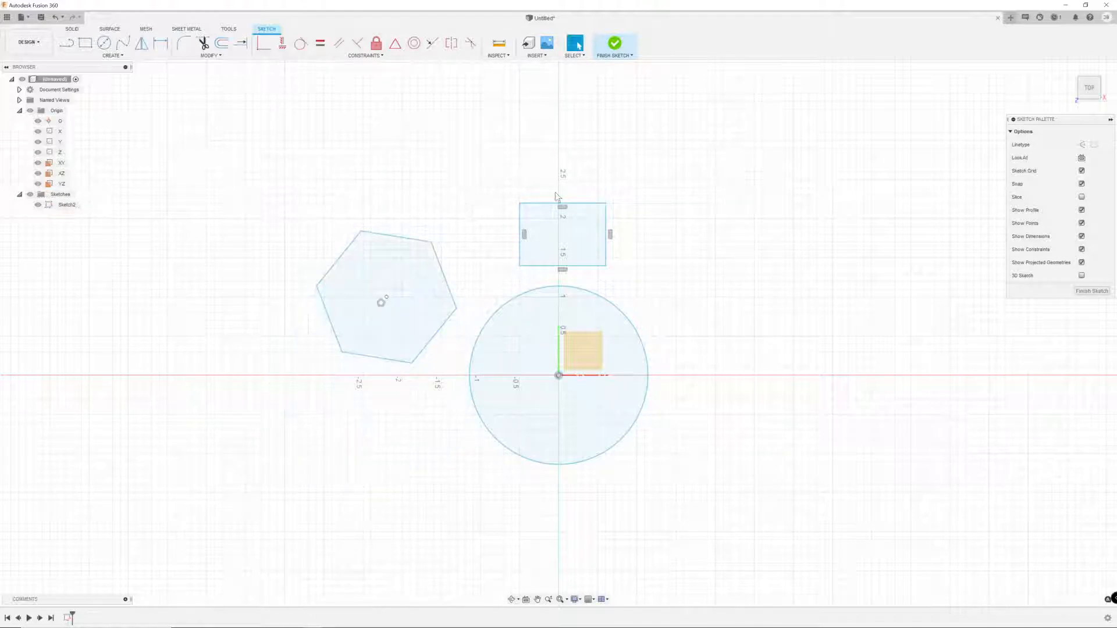
left_click(1086, 291)
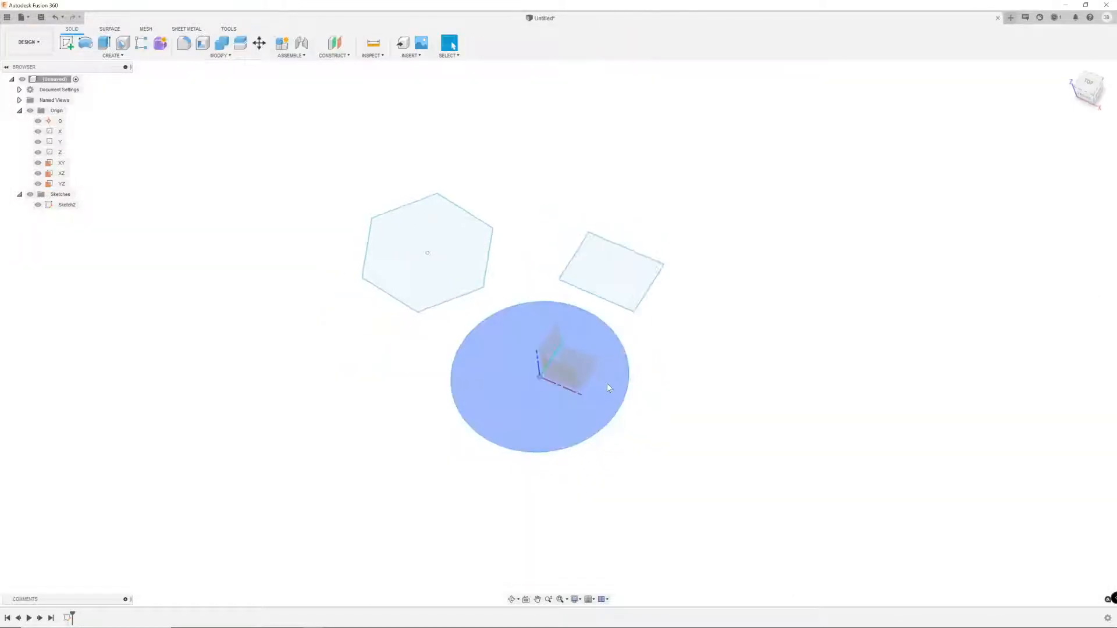
- Try to revolve the hexagon, rectangle and circle together by 360 degrees about the Y axis
mouse_move(648, 444)
left_mouse_down()
mouse_move(668, 426)
mouse_move(656, 409)
mouse_move(589, 426)
mouse_move(599, 409)
mouse_move(641, 400)
mouse_move(646, 413)
left_mouse_up()
key("Escape")
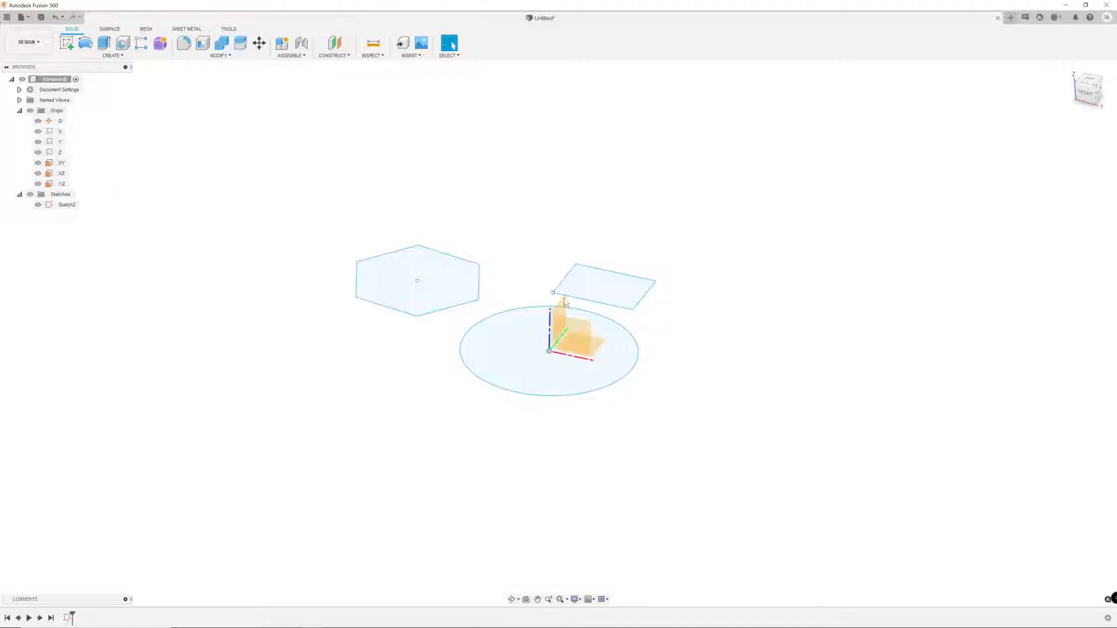
left_click(573, 357)
left_click(85, 44)
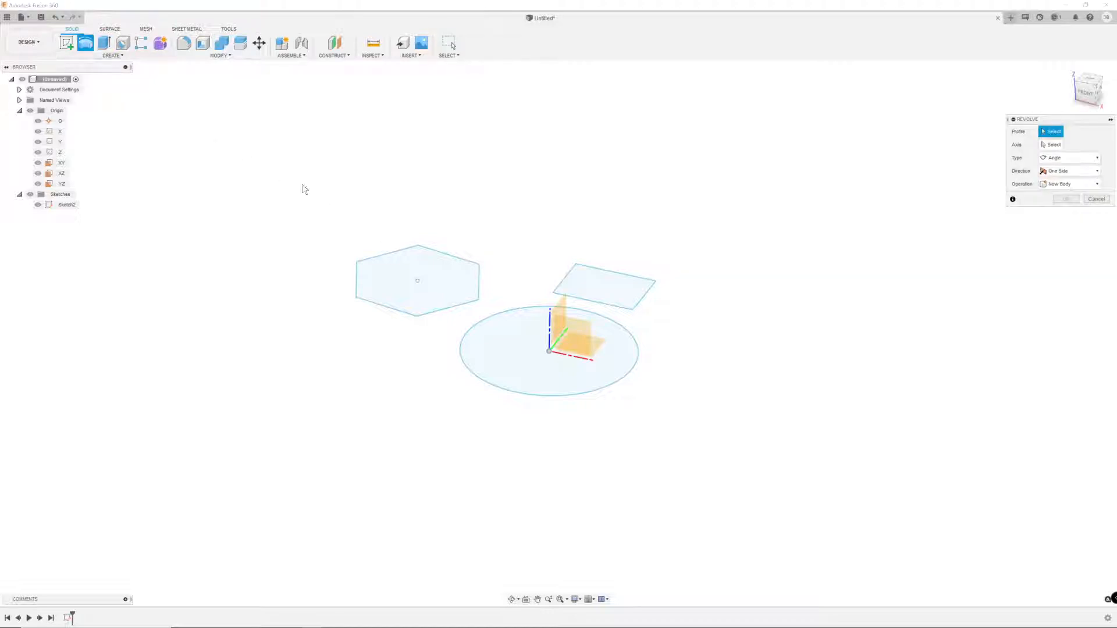
left_click(445, 279)
left_click(616, 278)
left_click(616, 355)
left_click(1050, 144)
left_click(561, 334)
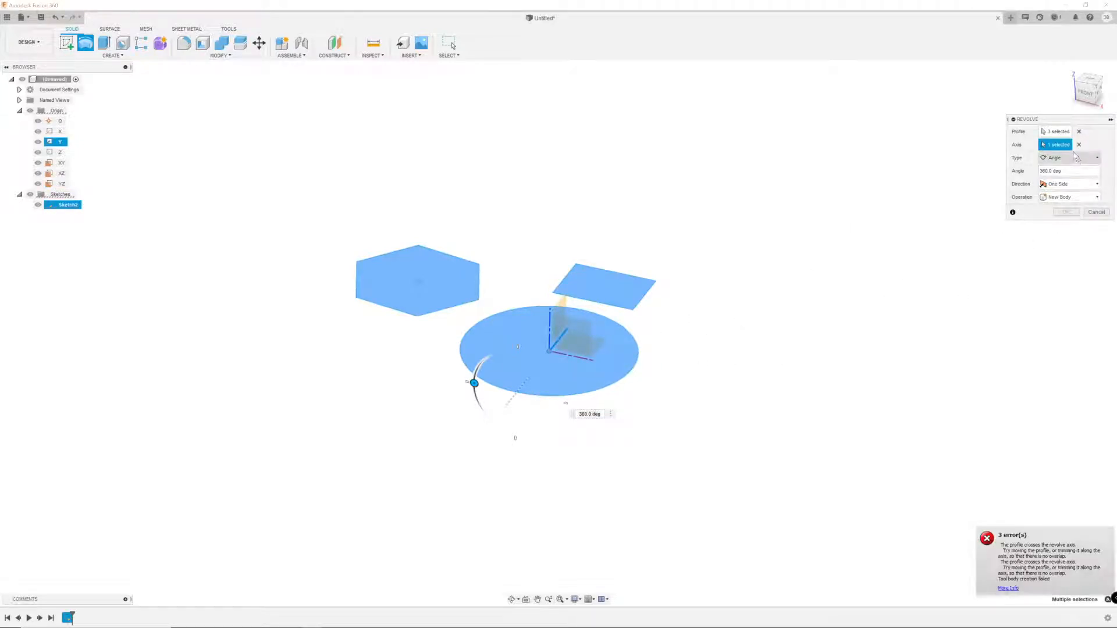
- Remove the circle and rectangle from the Revolve profiles and revolve only the hexagon 360 degrees about the Y axis as a new body
left_click(1054, 132)
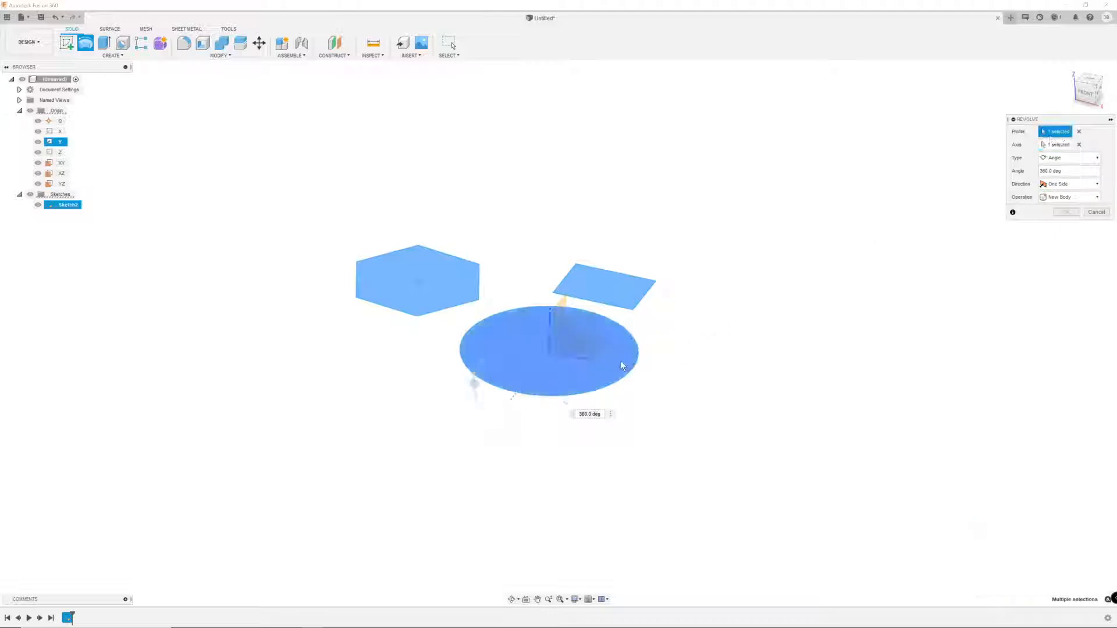
left_click(621, 361)
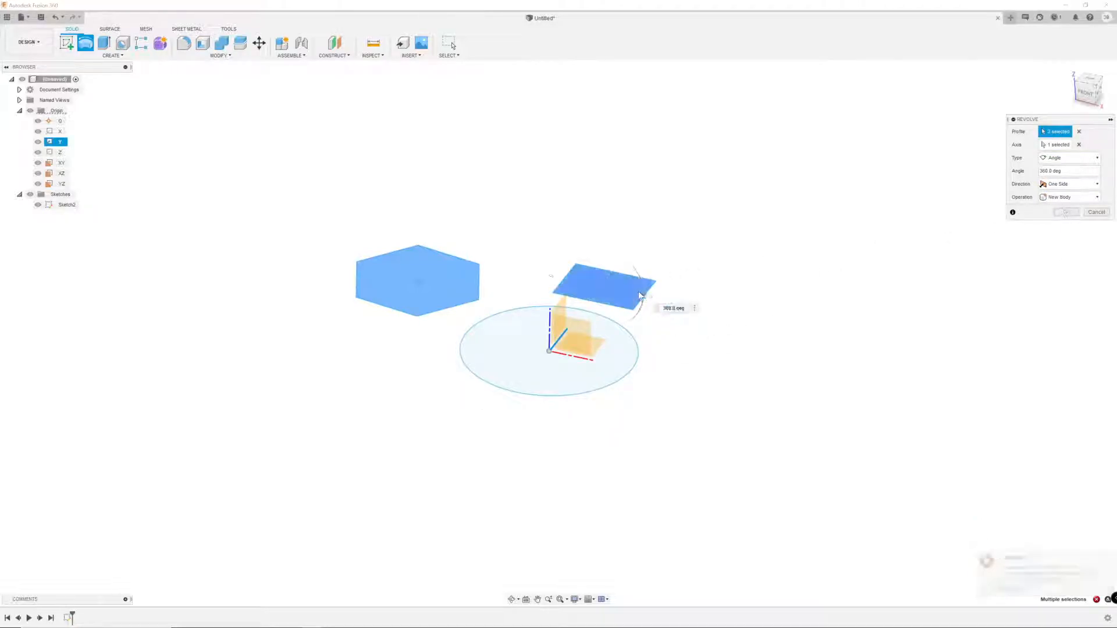
left_click(605, 285)
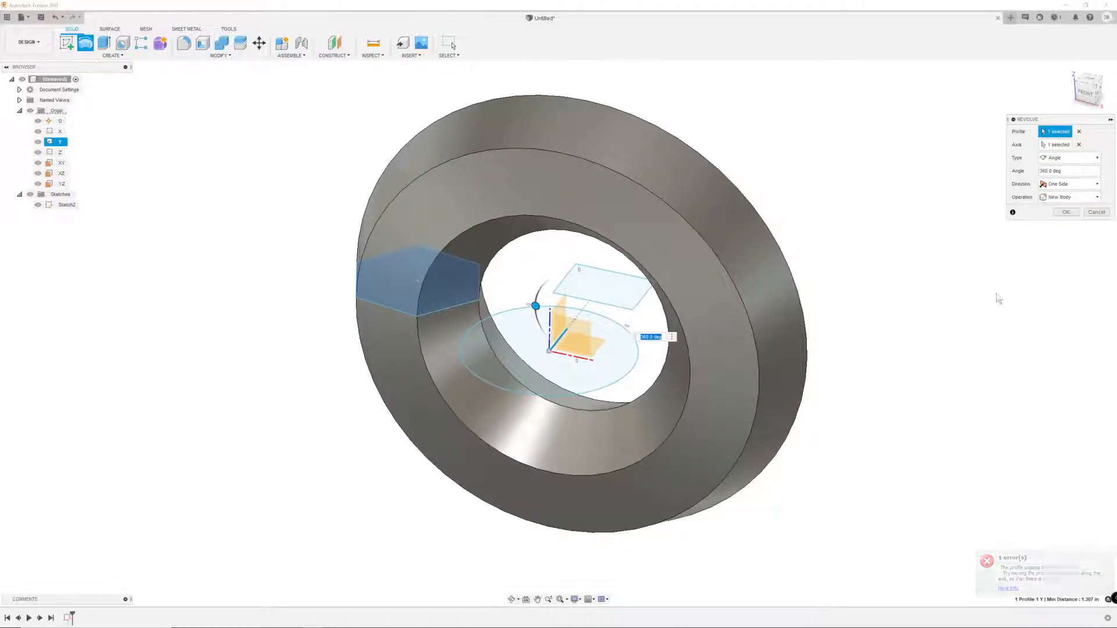
left_click(1067, 211)
middle_click_drag(814, 326, 756, 302, "shift")
middle_click_drag(690, 368, 724, 273, "shift")
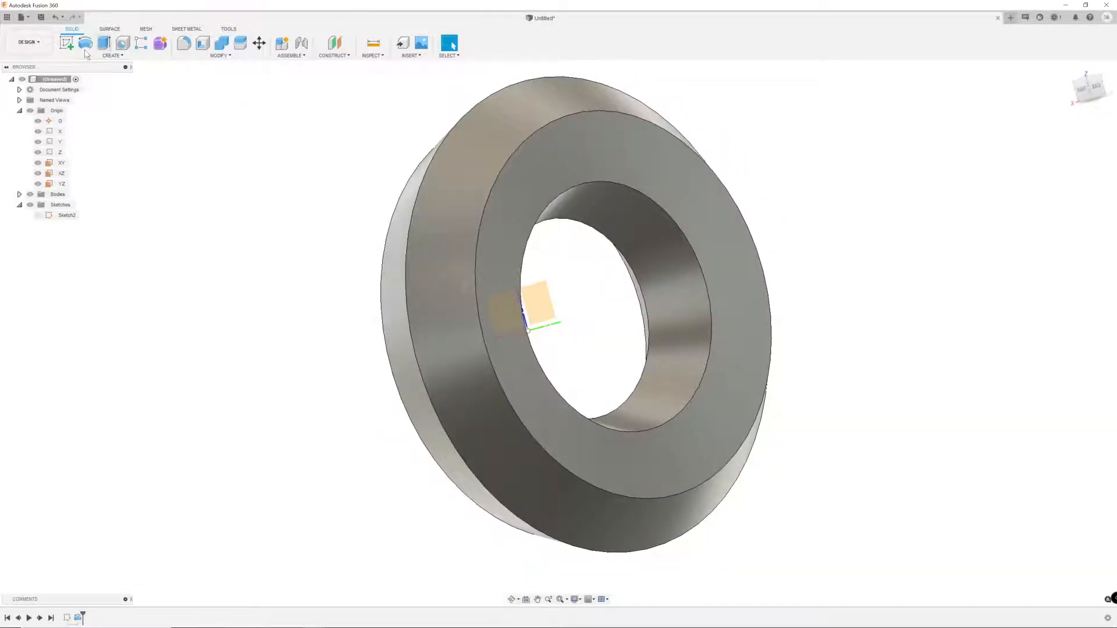
- Show the hidden sketch again and extrude sketch profiles upward alongside the revolved ring
left_click(38, 215)
left_click(104, 42)
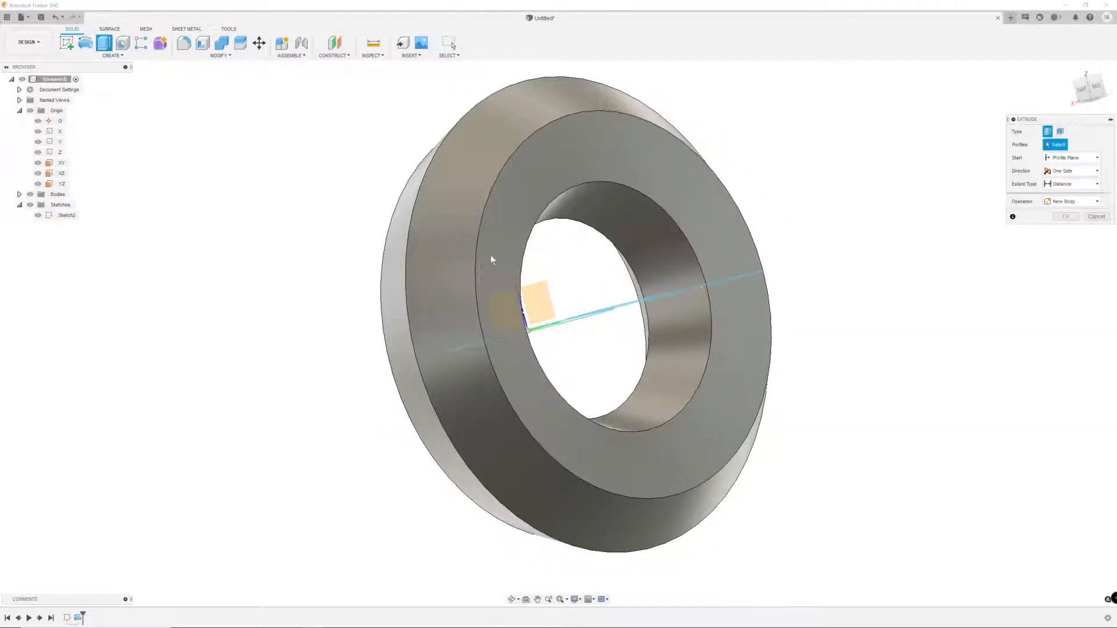
left_click(643, 256)
left_click(517, 309)
left_click_drag(516, 310, 528, 114)
left_click(1066, 256)
- Undo the extrusion and the hexagon's revolve
middle_click_drag(746, 309, 722, 245, "shift")
key("ctrl+z")
key("ctrl+z")
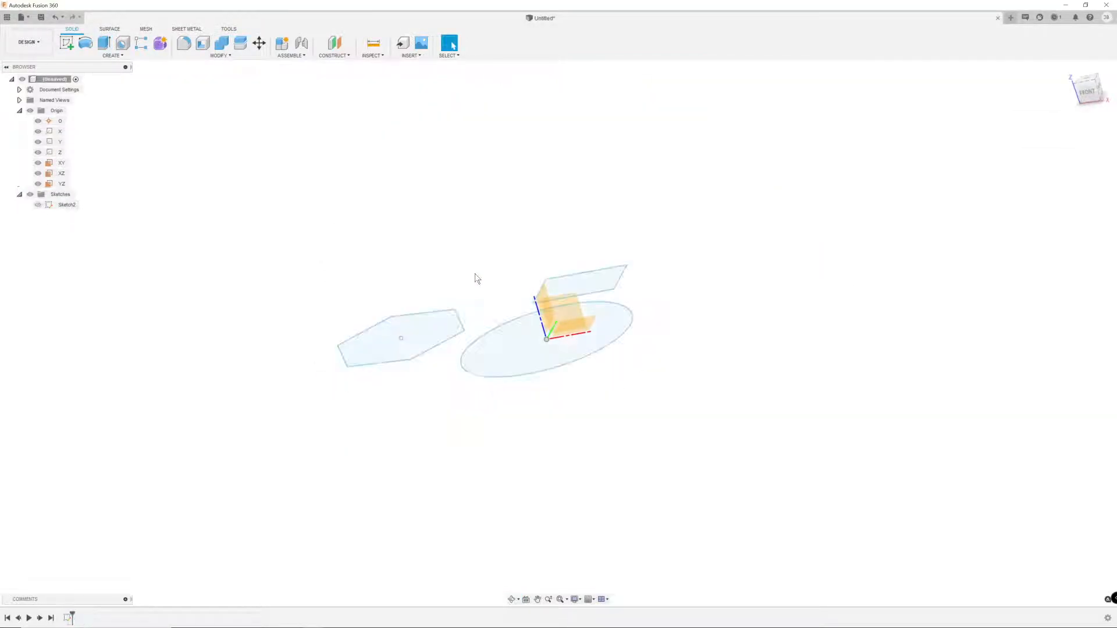
- Extrude the hexagon, circle and rectangle profiles upward together into solid bodies of equal height
left_click(104, 42)
left_click(402, 337)
left_click(574, 314)
left_click_drag(576, 276, 516, 66)
left_click(1065, 242)
middle_click_drag(970, 252, 697, 349, "shift")
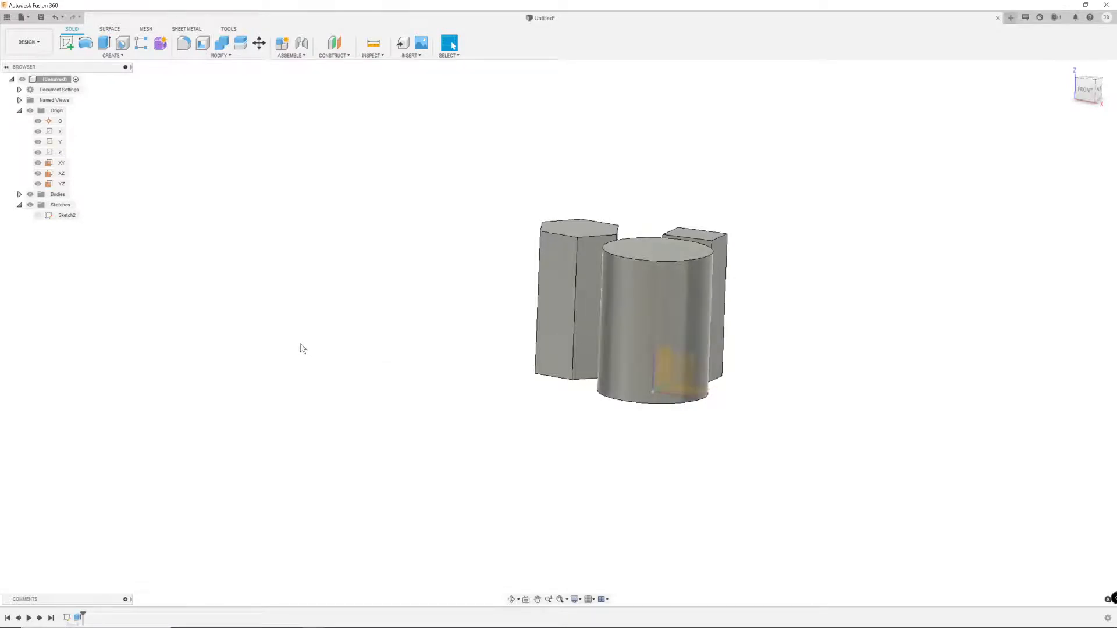
left_click(116, 31)
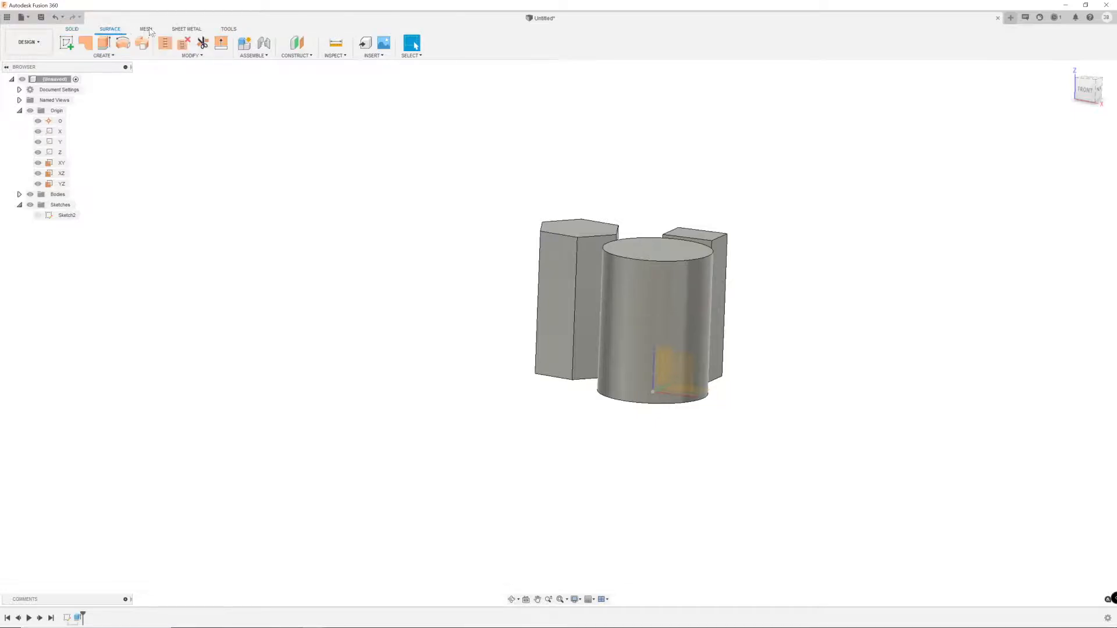
left_click(147, 31)
left_click(181, 31)
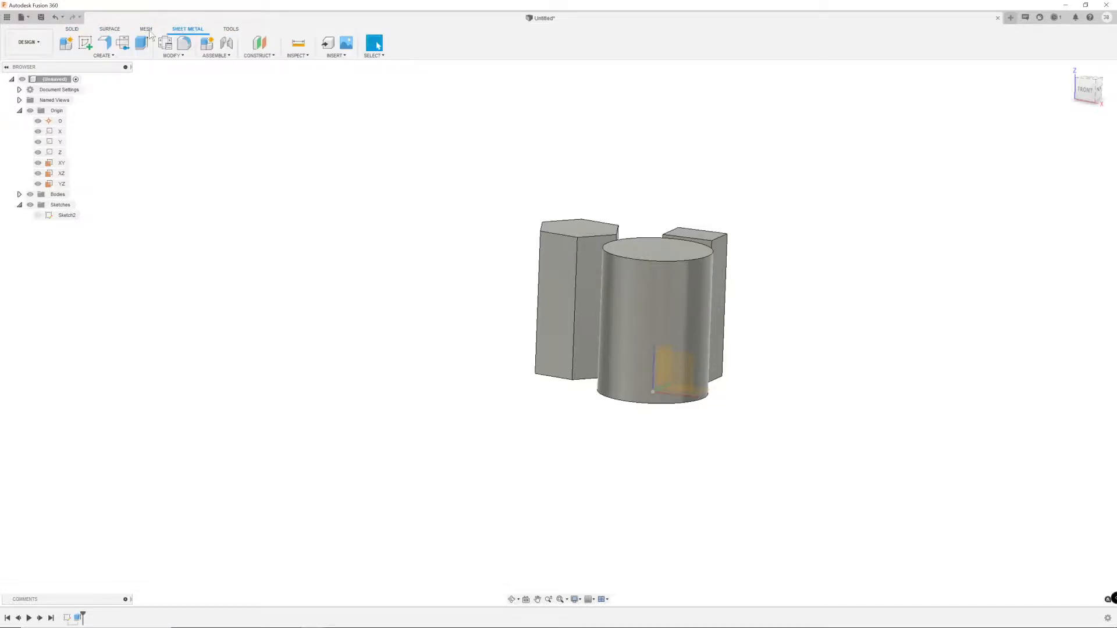
left_click(71, 31)
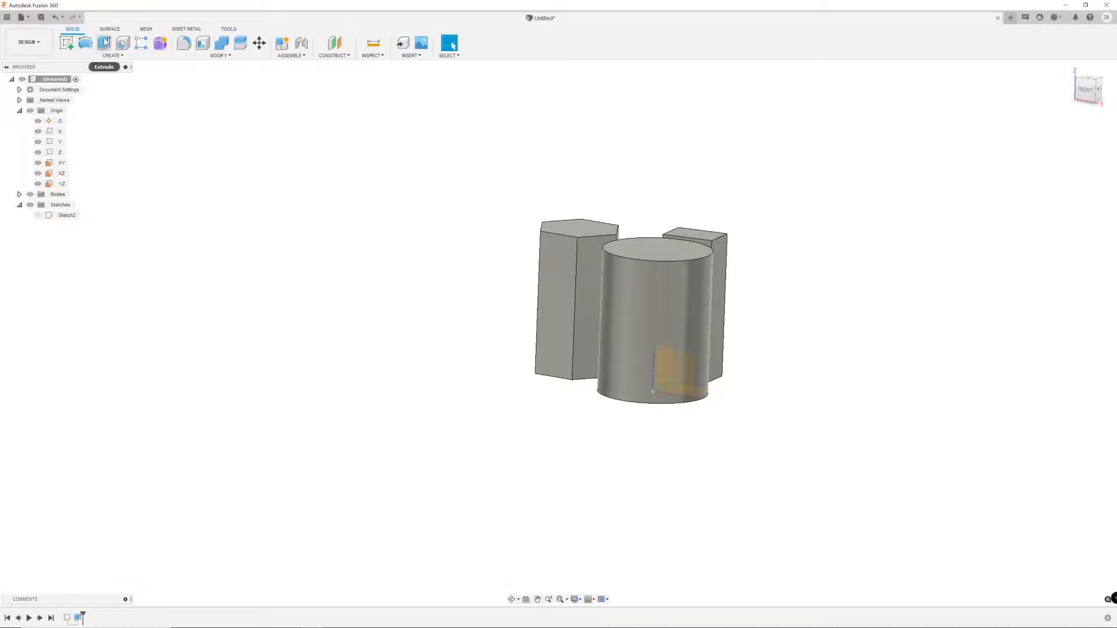